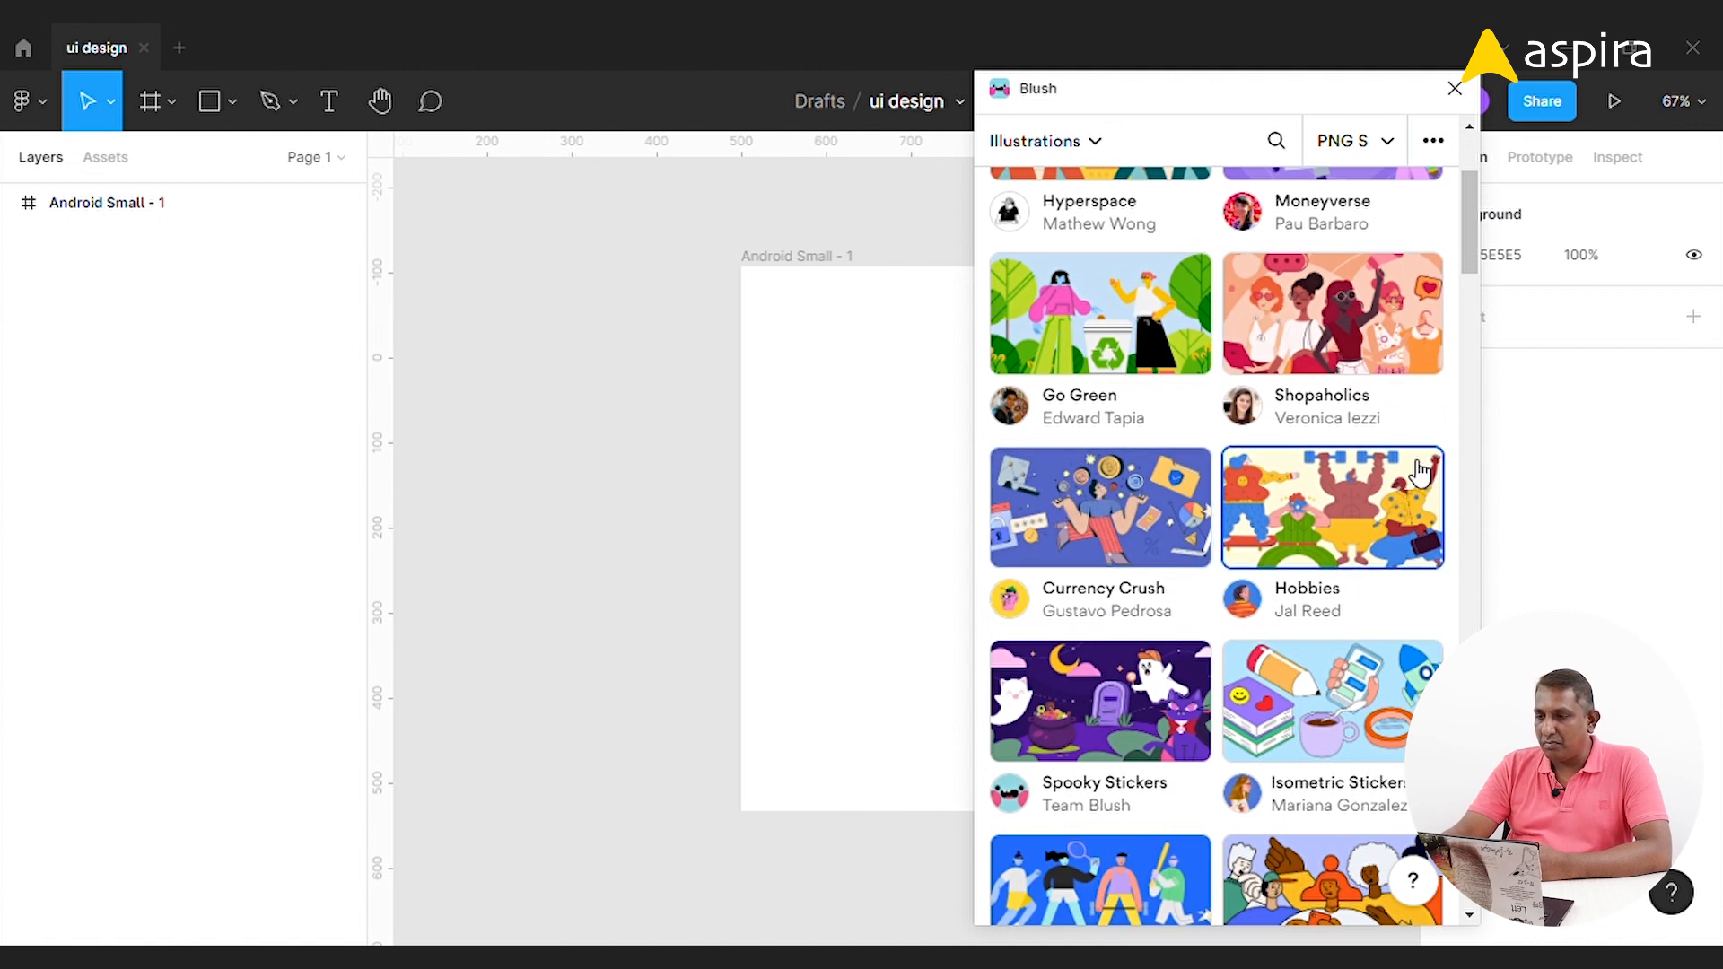
Look through the Blush illustration collections and place a randomized illustration on the canvas, keeping the plugin window clear of the artwork.
drag(1472, 196, 1468, 453)
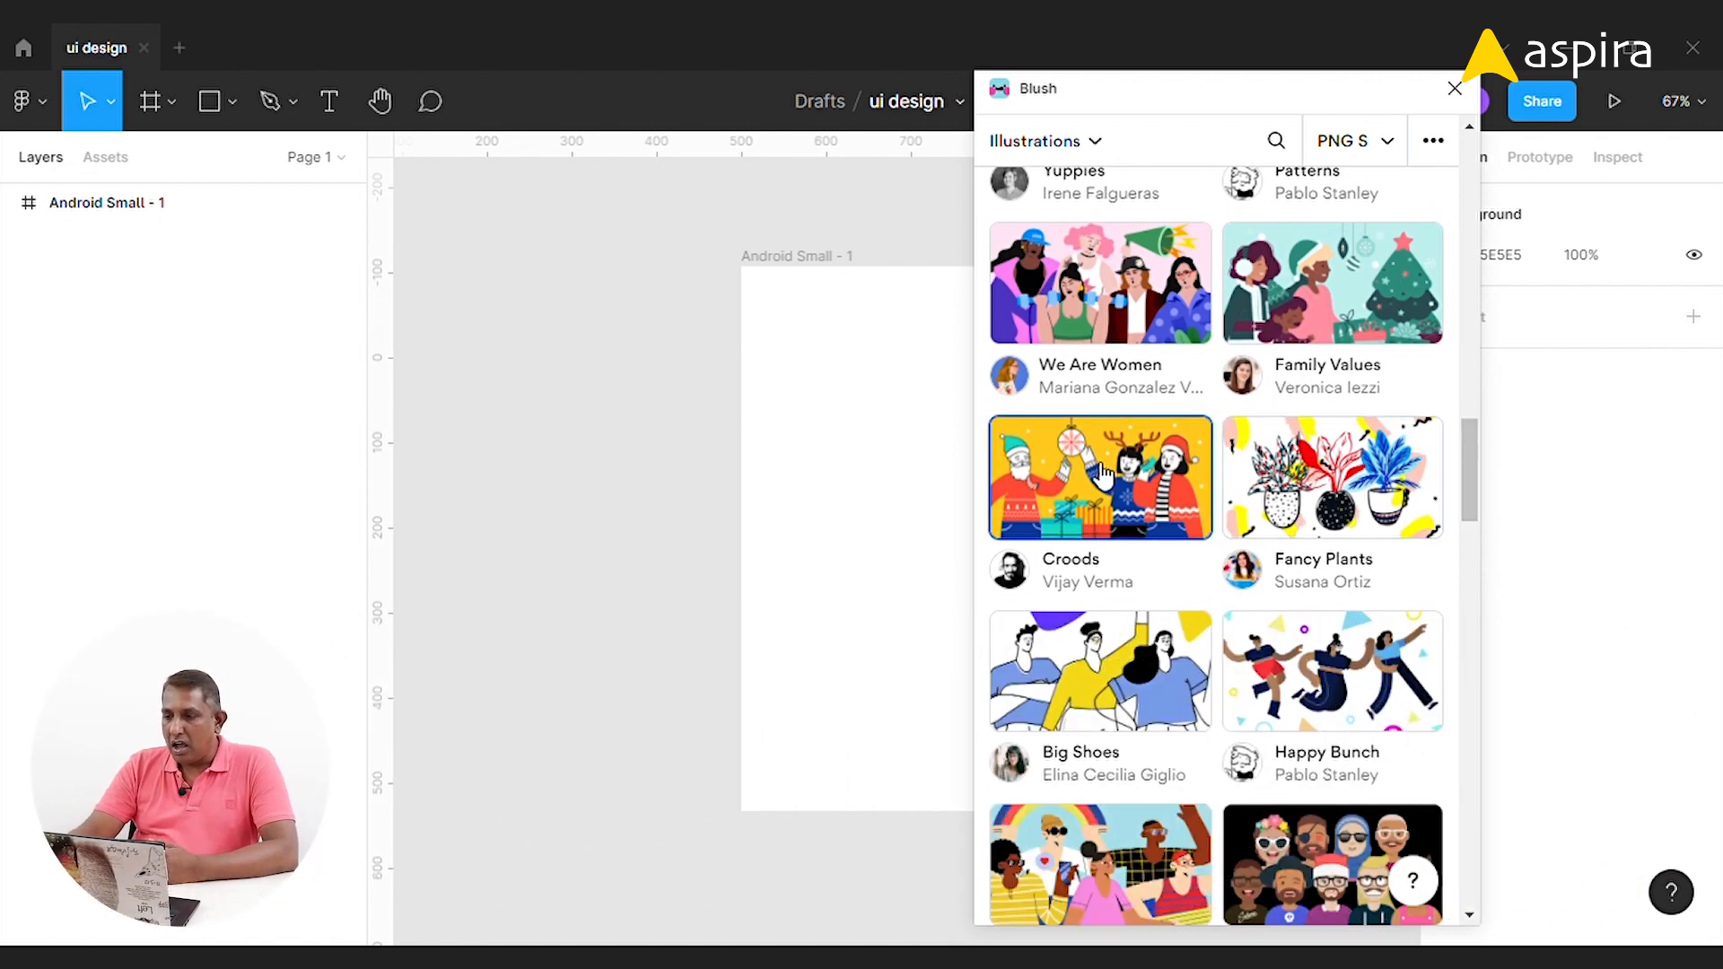
drag(1465, 467, 1465, 184)
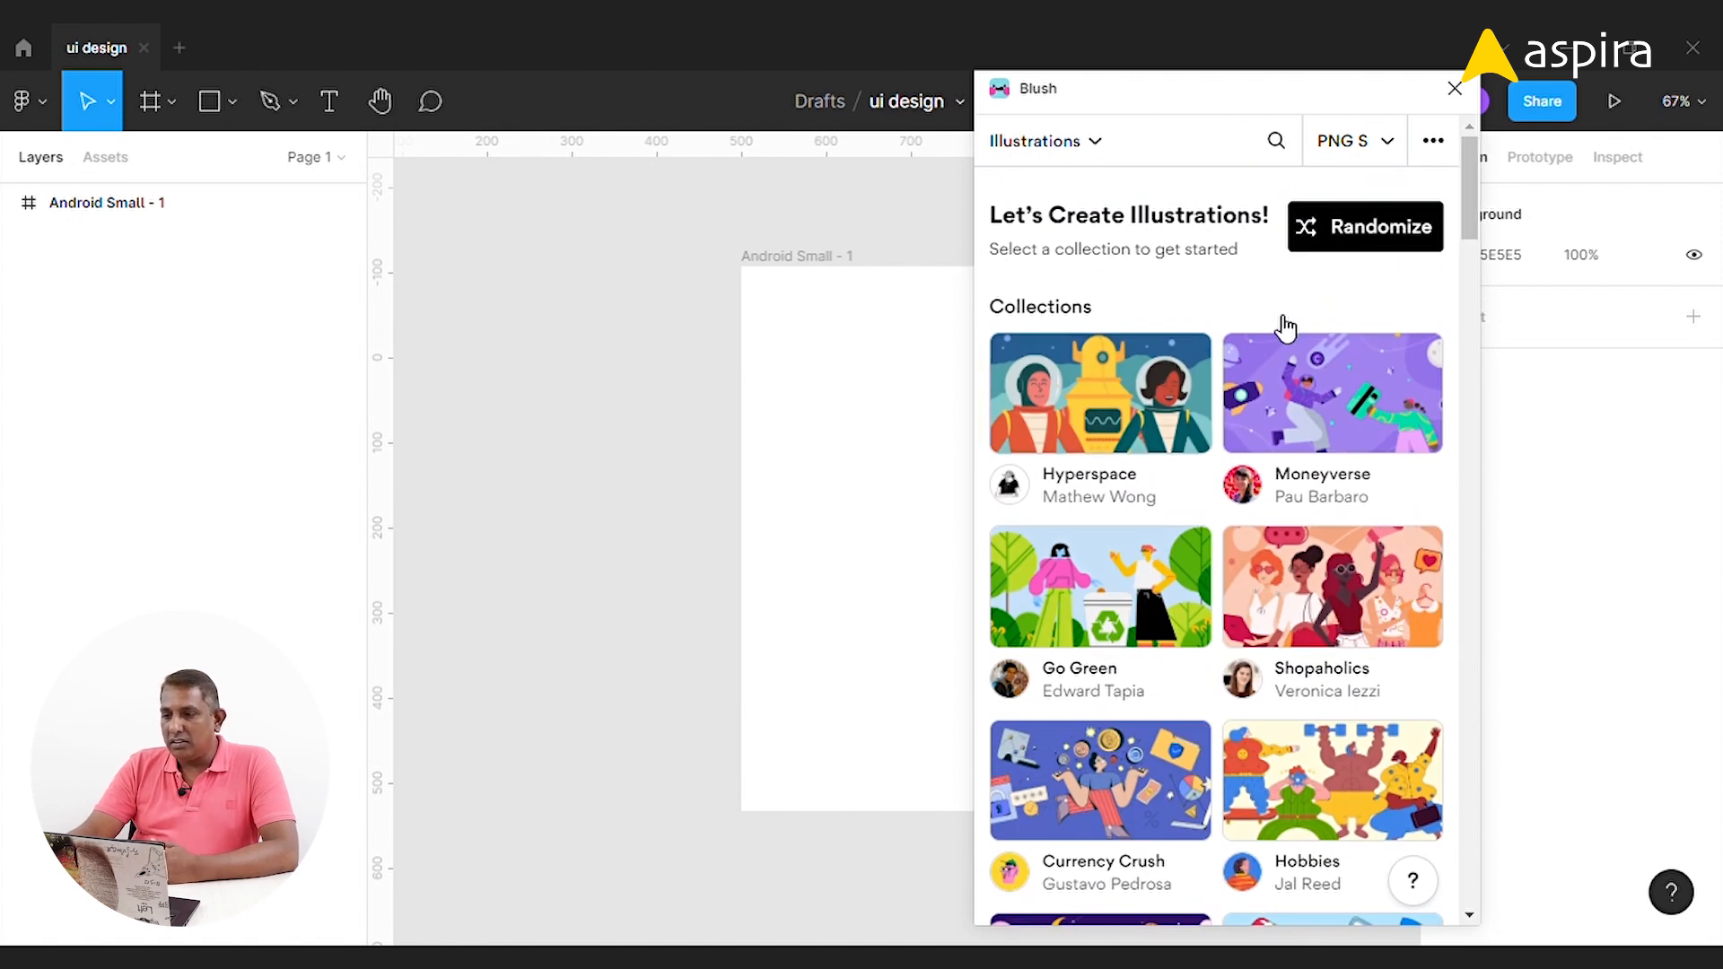
click(1380, 239)
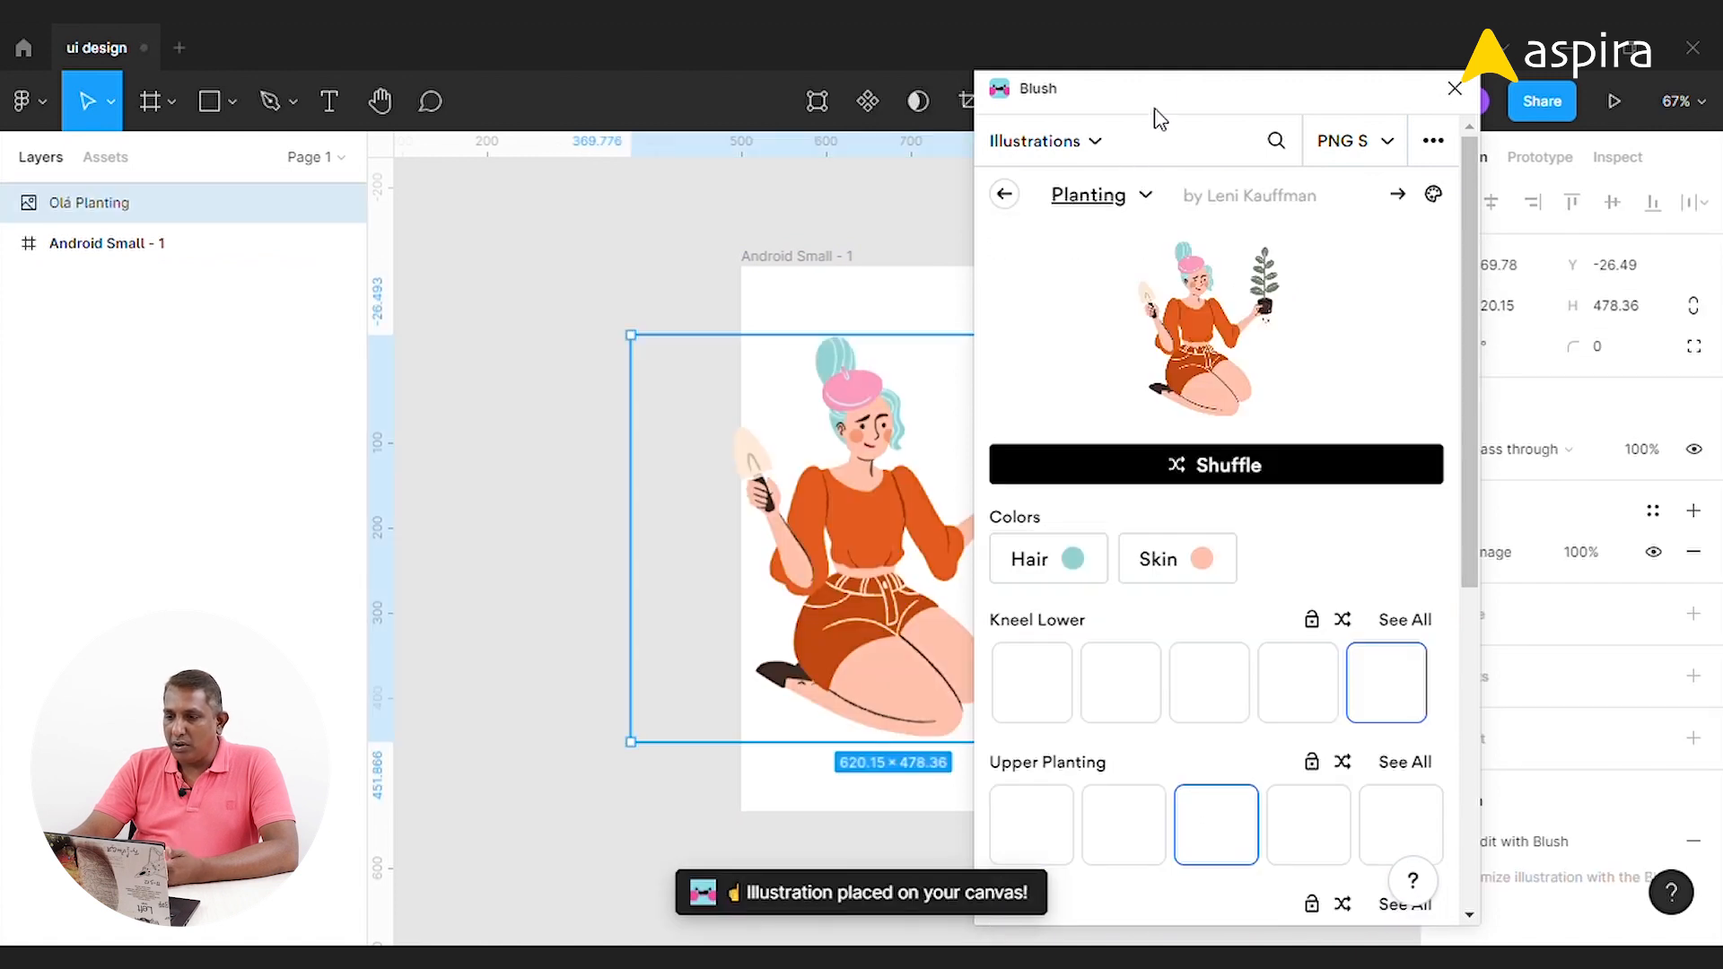
drag(1160, 79, 1403, 79)
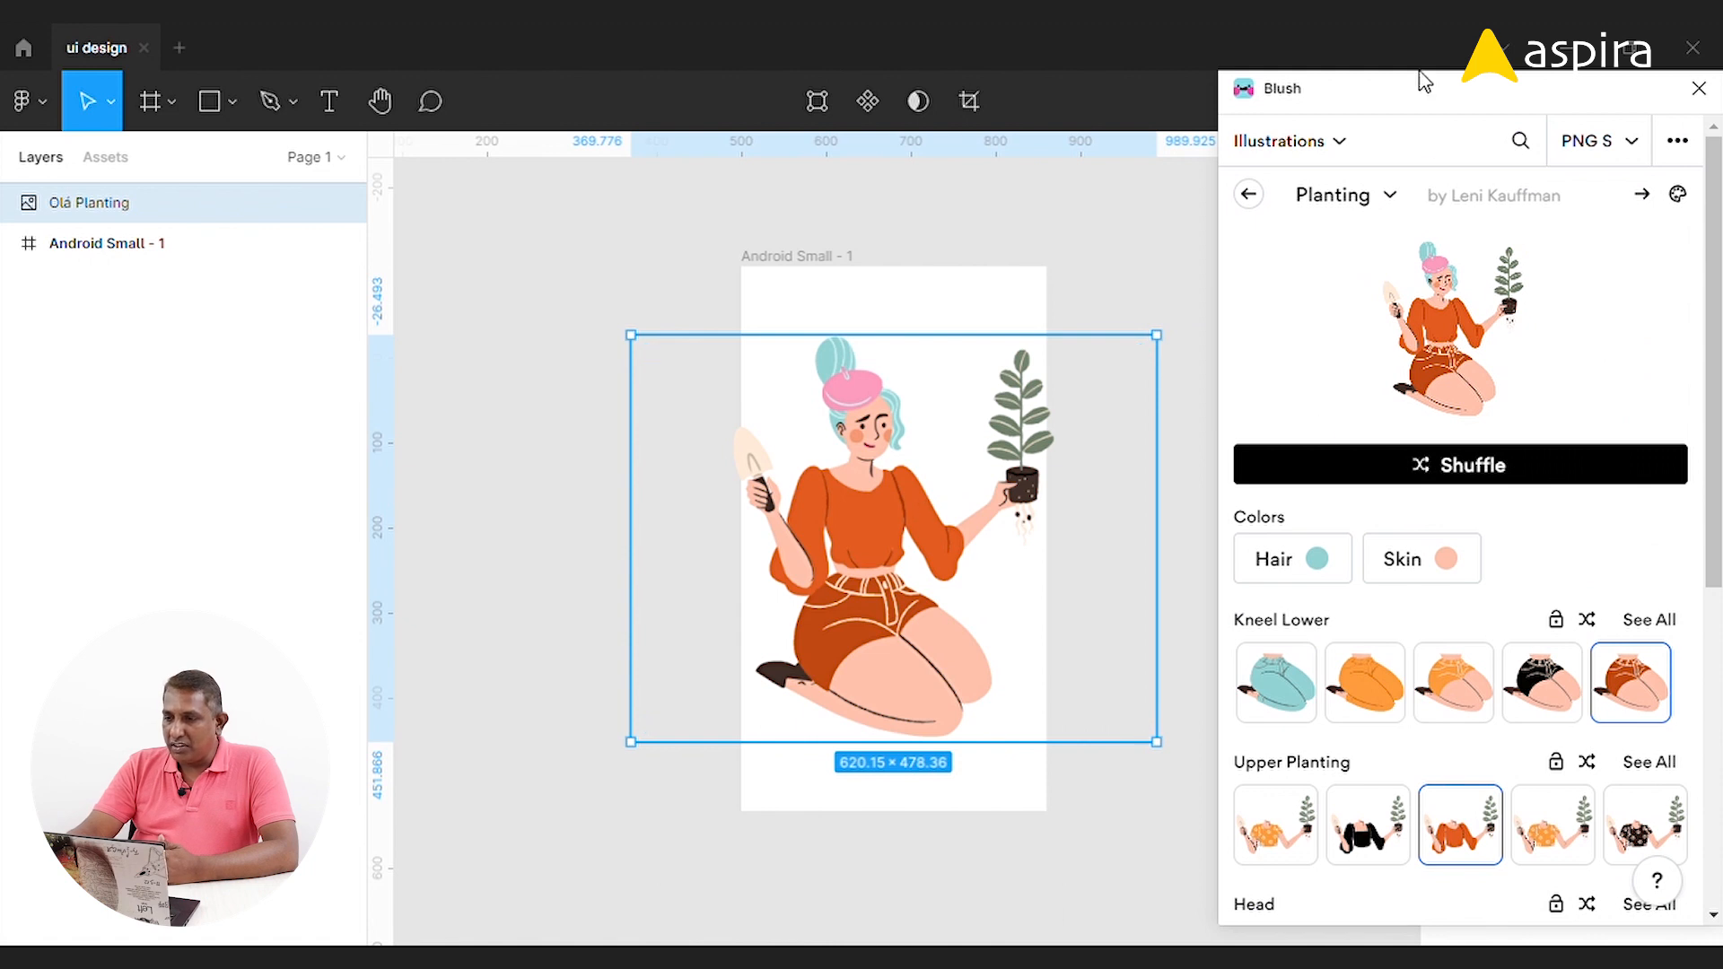
drag(1416, 97, 1363, 97)
Restyle the planting illustration with teal trousers, the orange floral top and the teal bob hairstyle.
drag(1660, 367, 1660, 502)
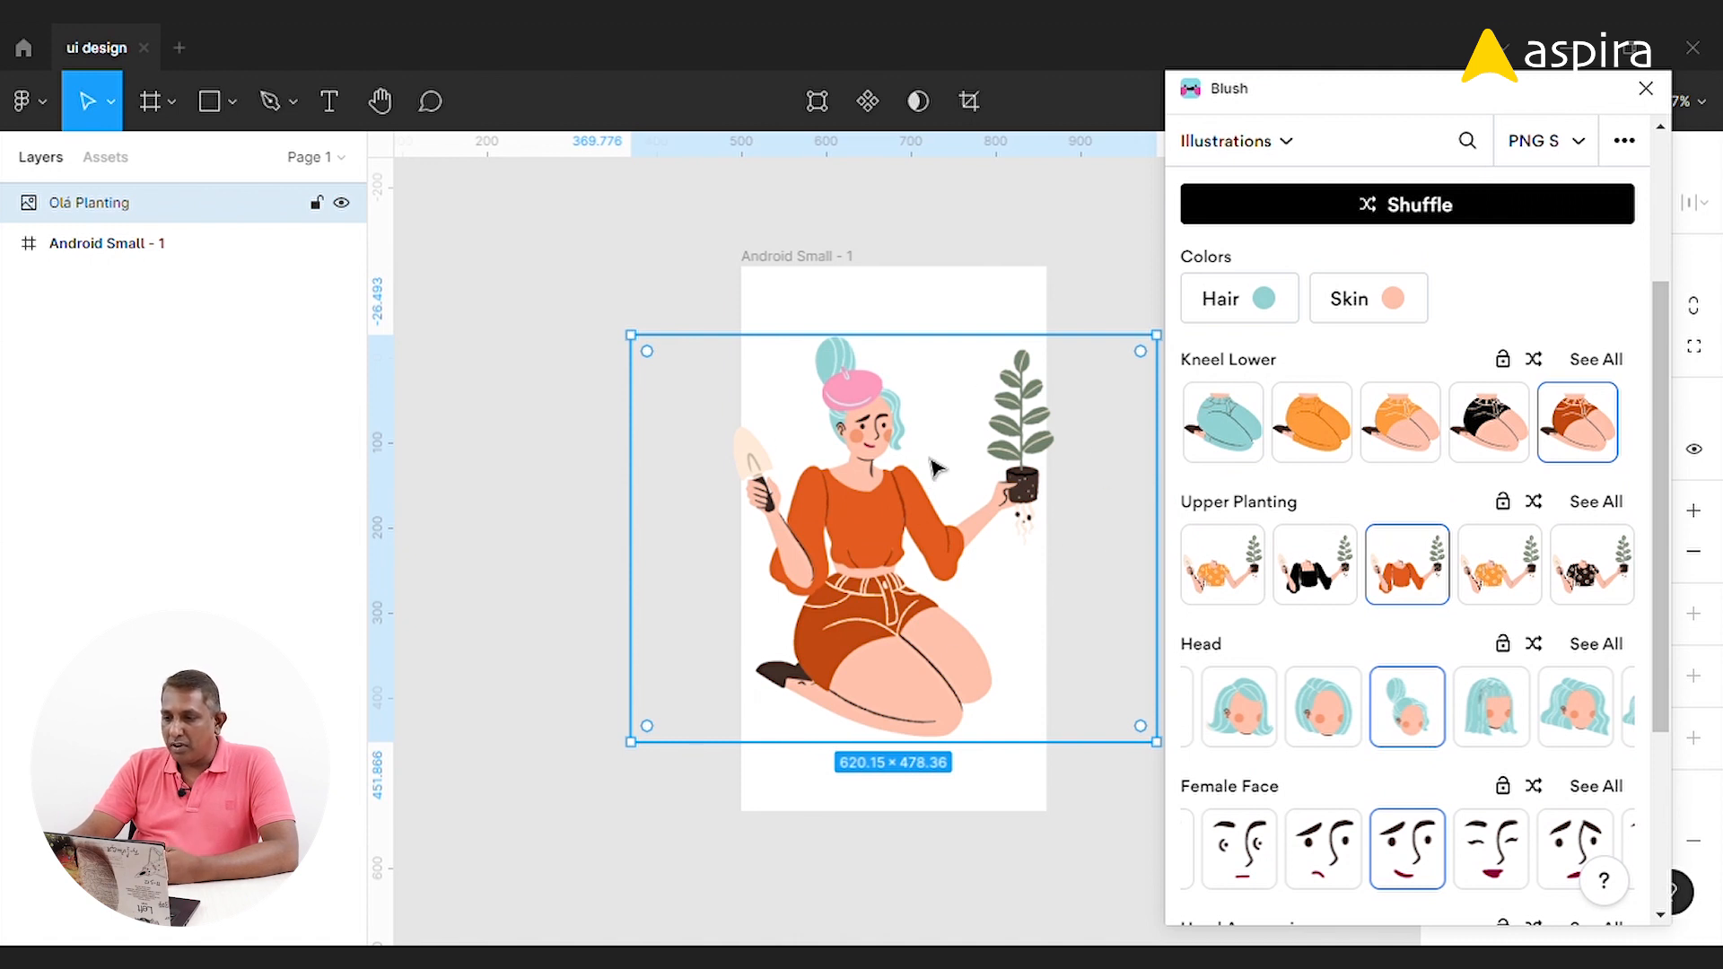
click(1241, 422)
click(1000, 615)
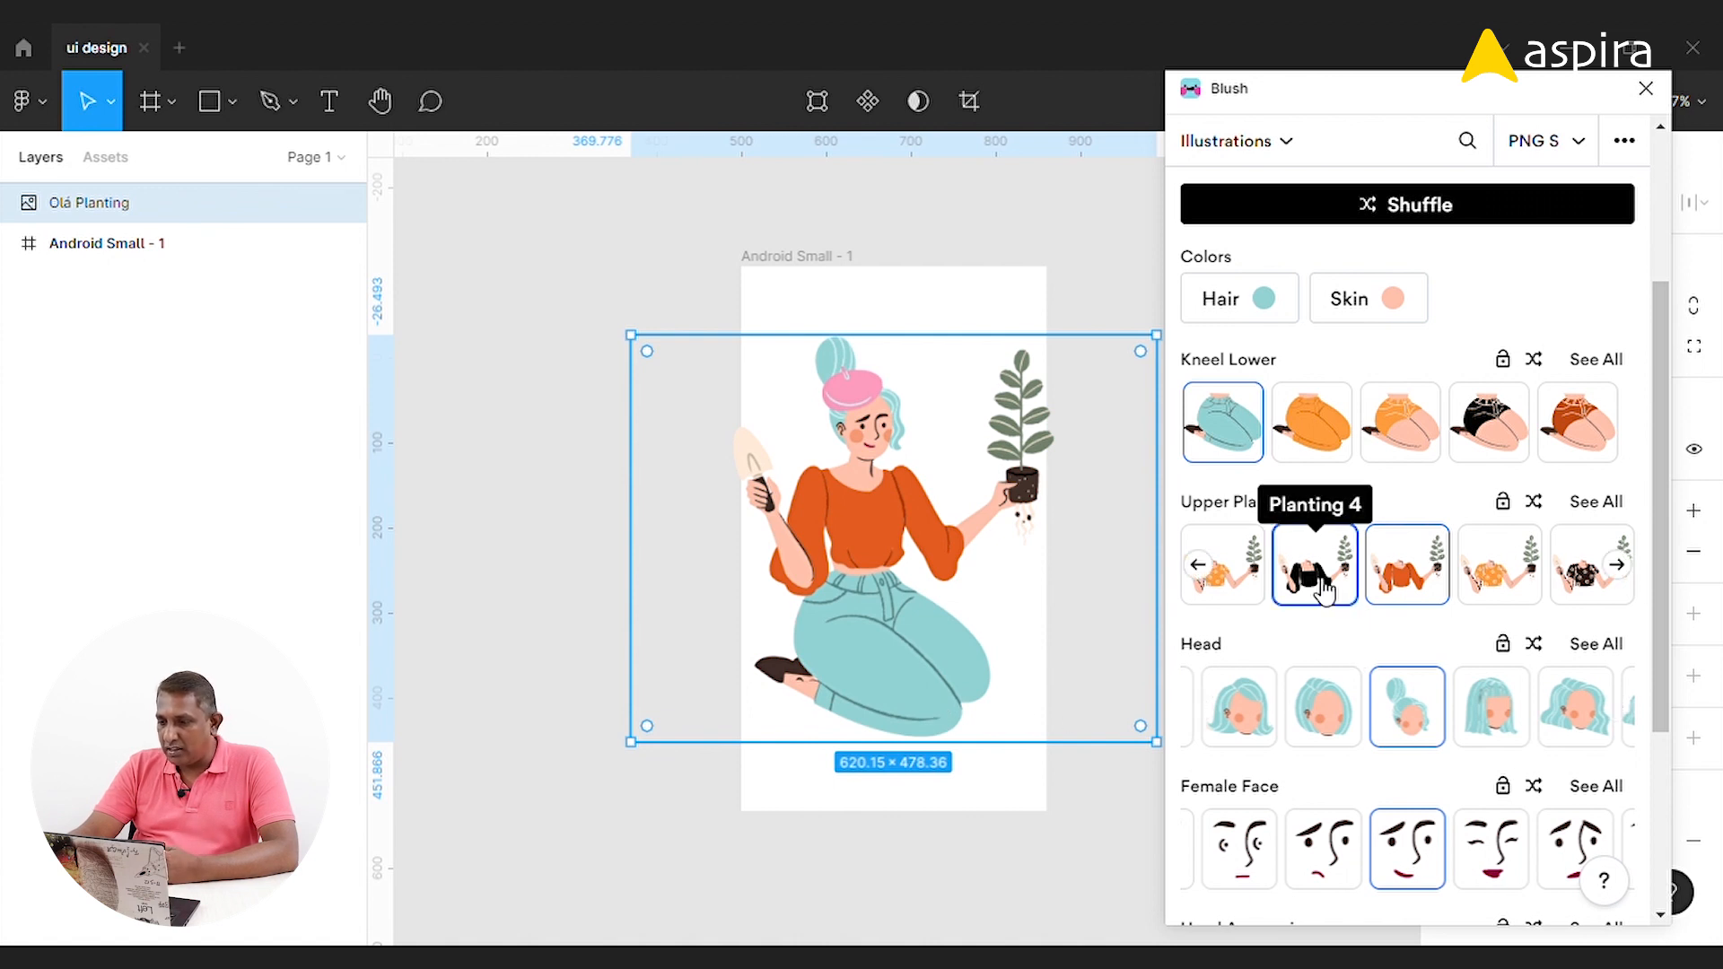
click(1524, 563)
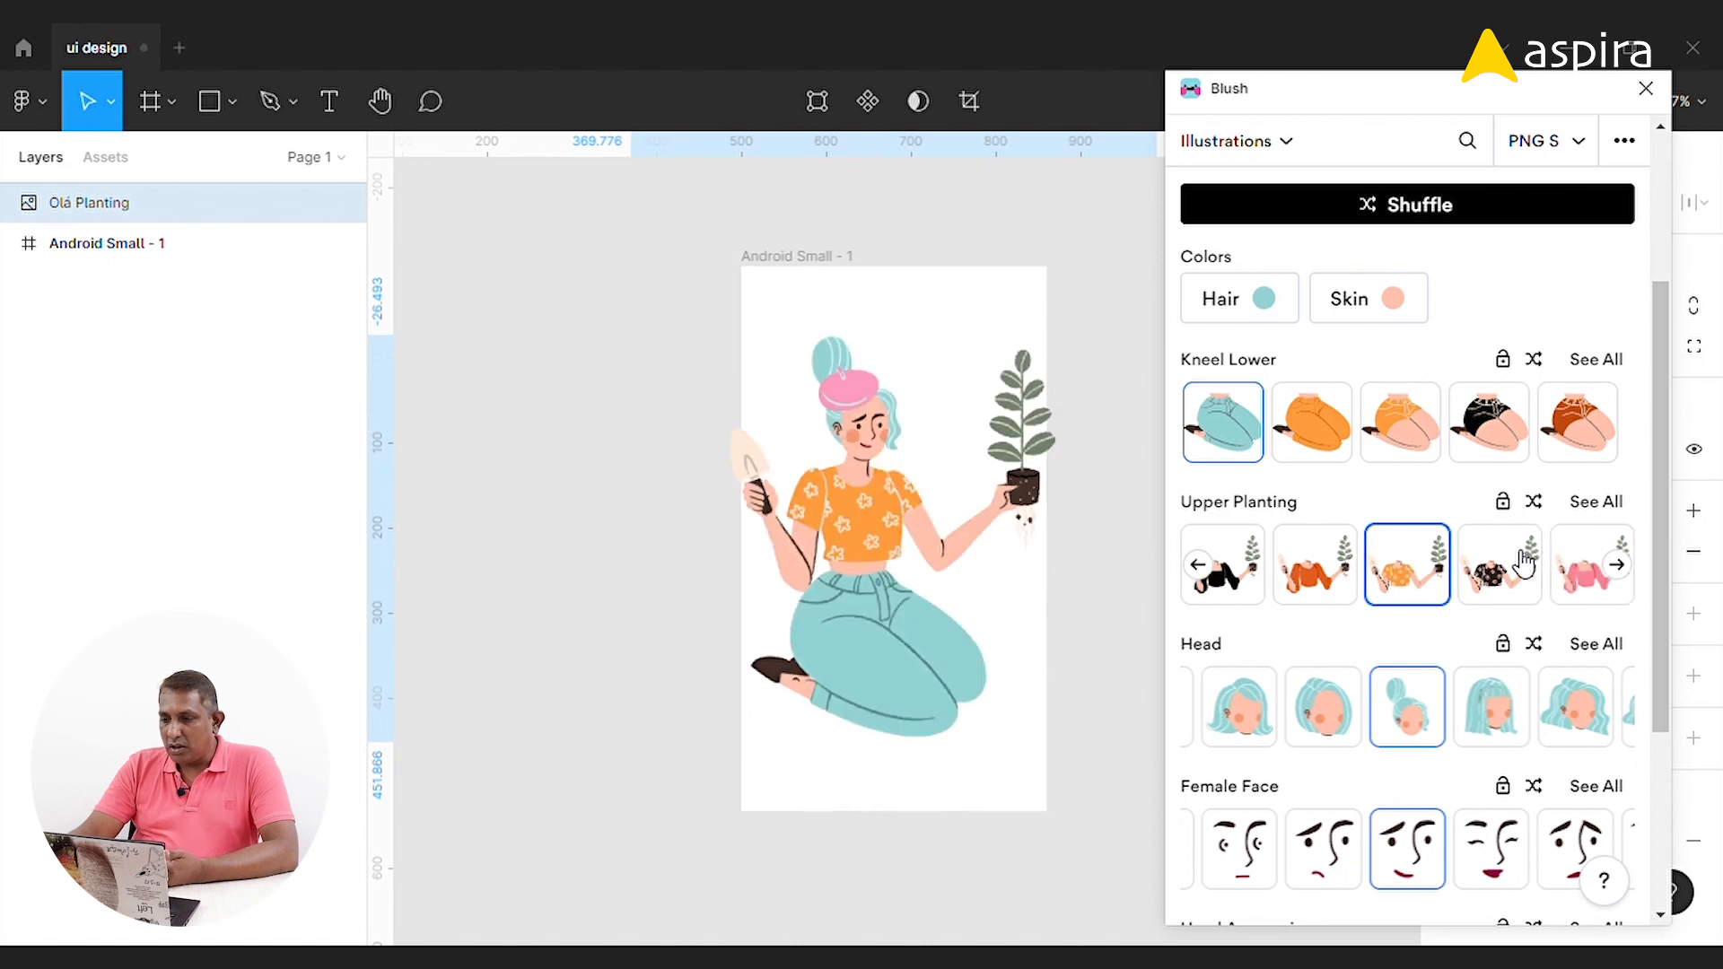
click(1255, 713)
drag(1660, 466, 1660, 675)
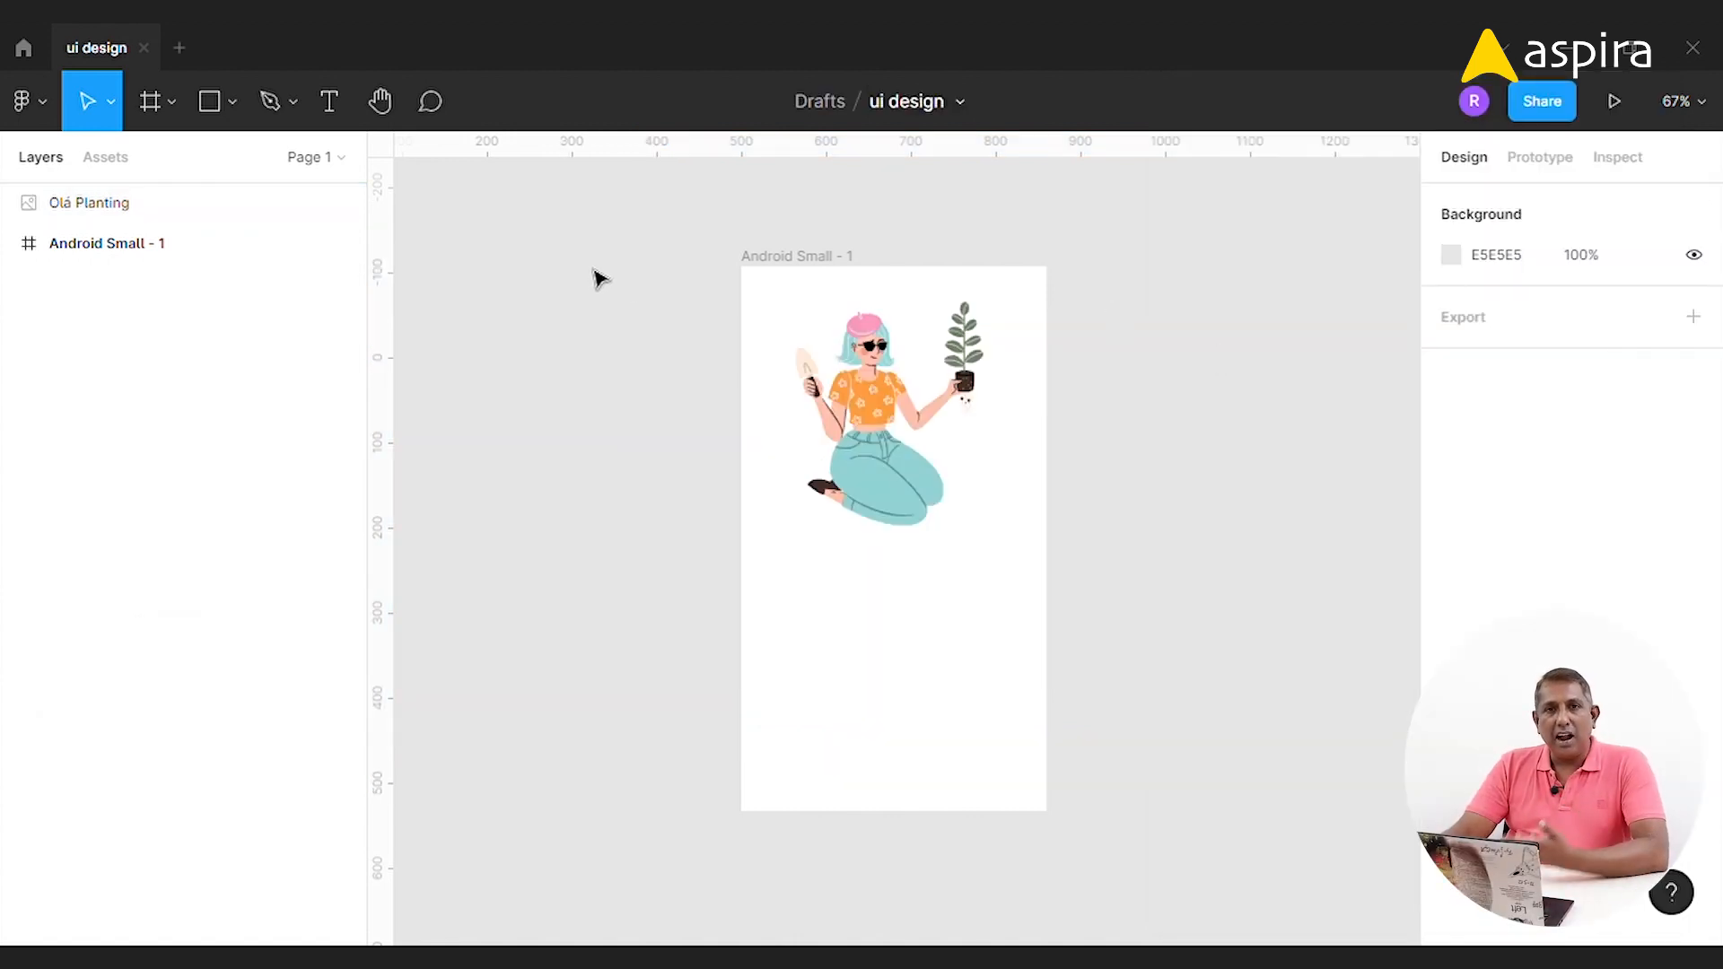
Run the Humaaans for Figma plugin and insert the curly-haired figure in blue sitting on the grey pedestal.
click(32, 101)
mouse_move(100, 451)
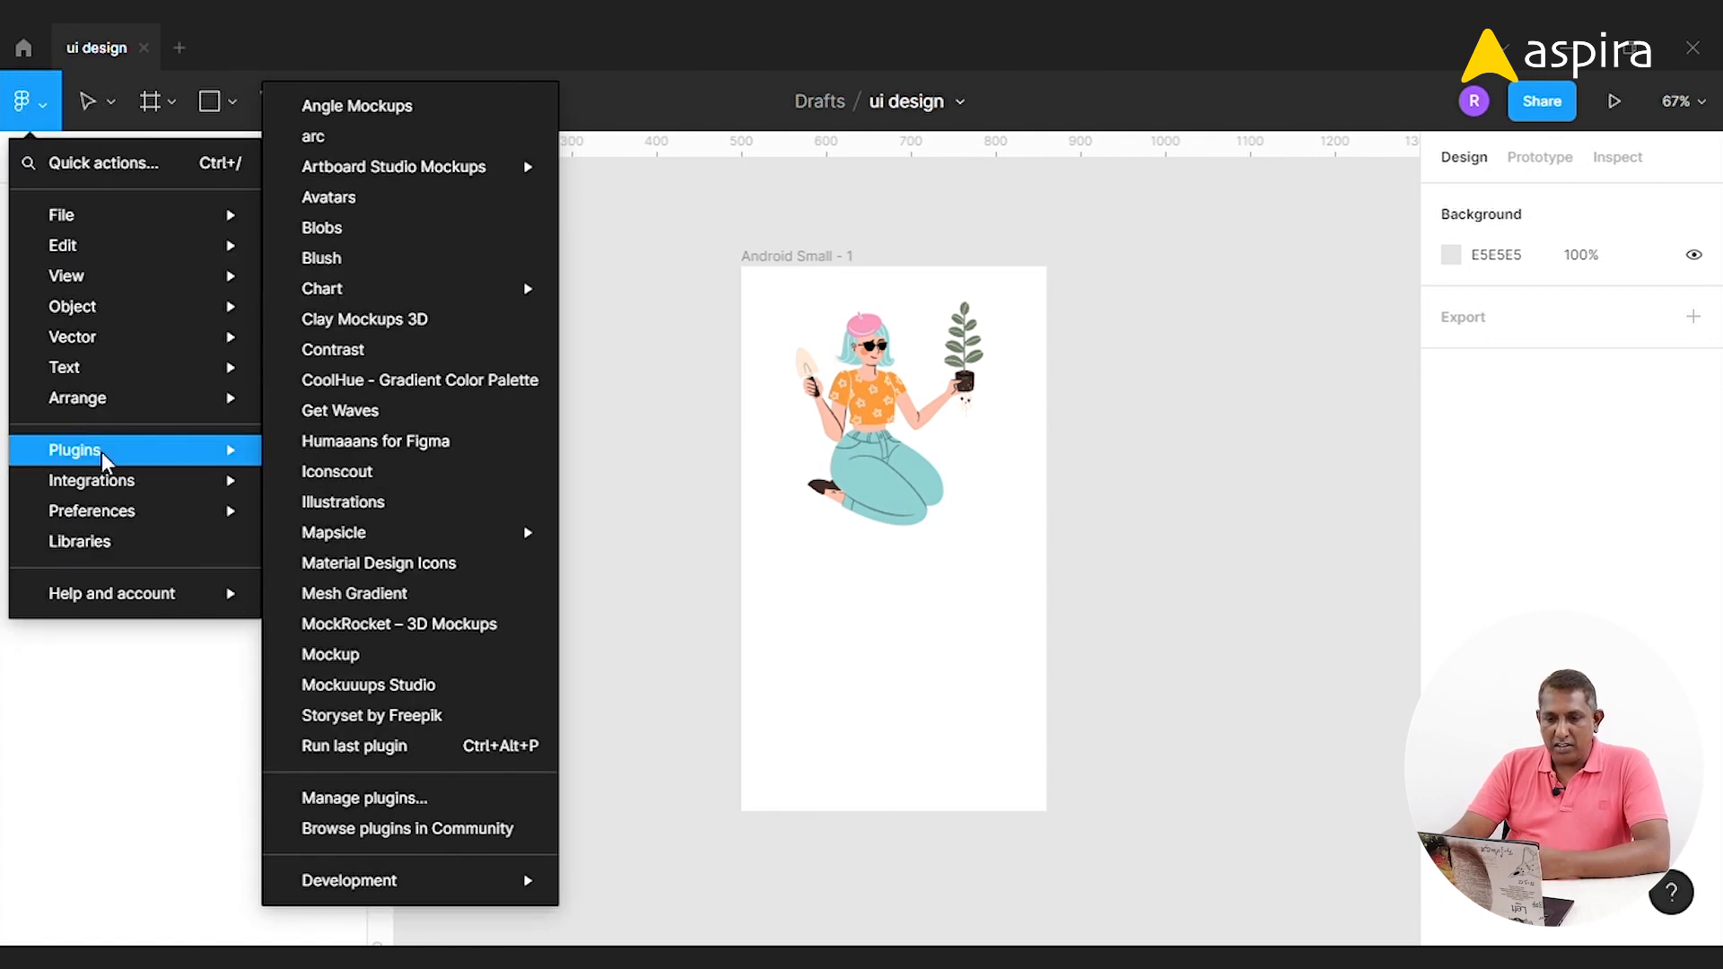
click(461, 451)
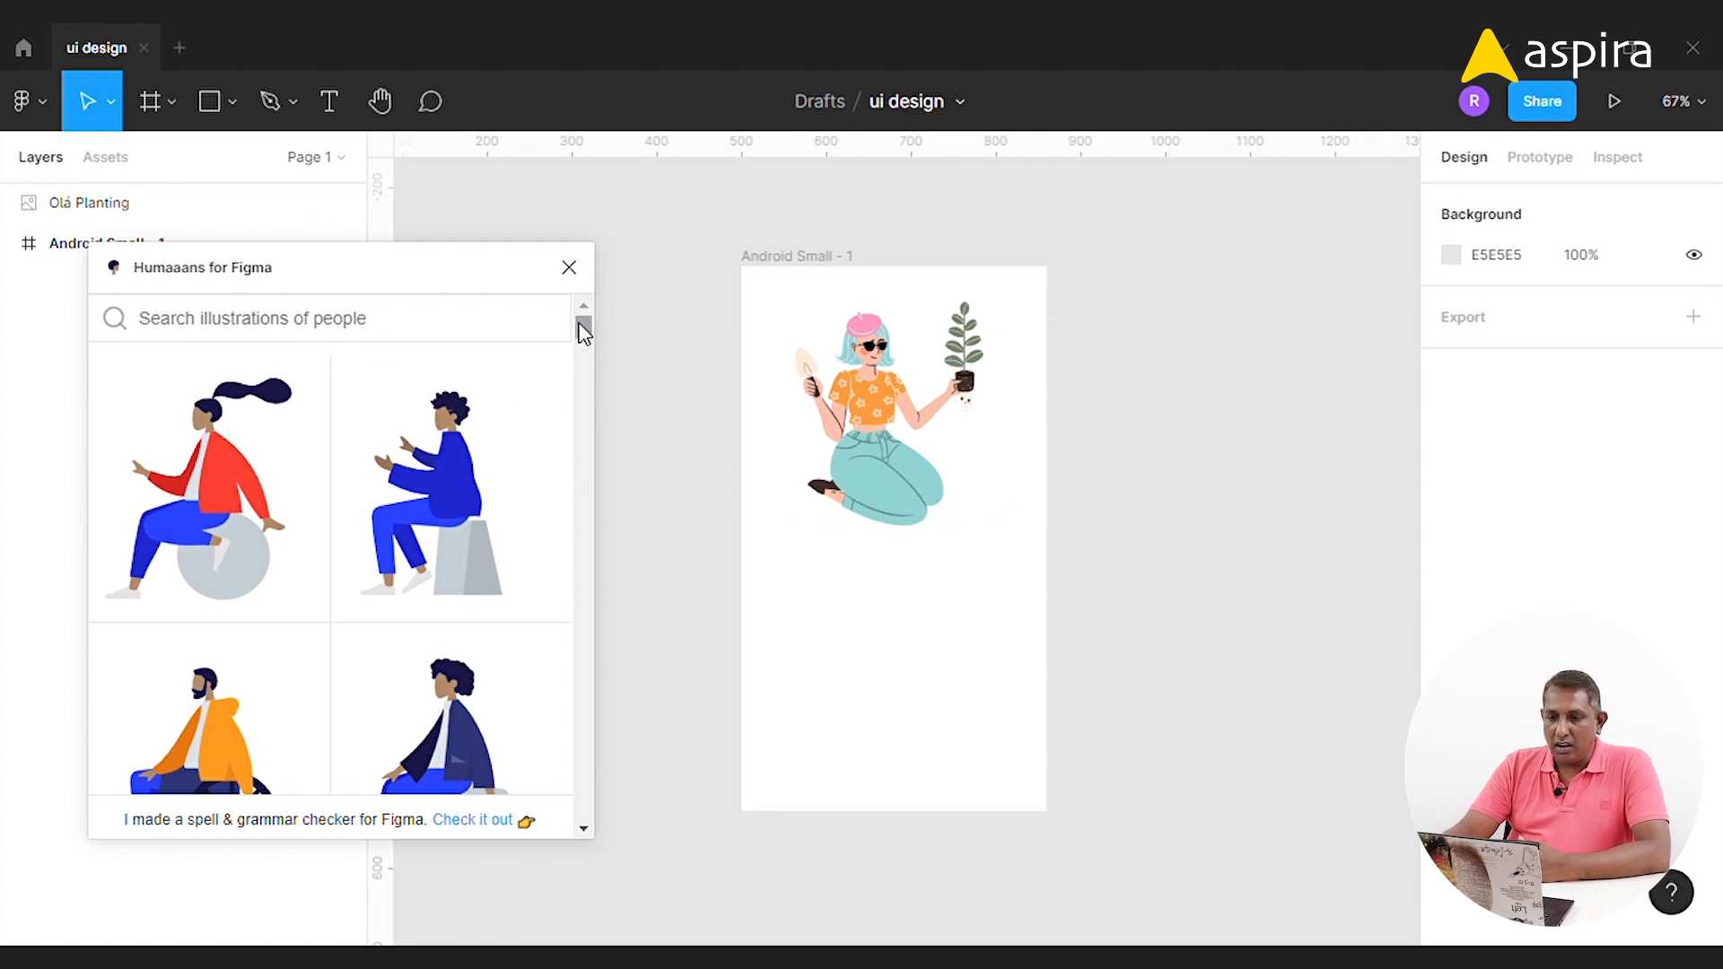
drag(454, 280, 569, 188)
mouse_move(702, 235)
mouse_down()
mouse_move(713, 571)
mouse_move(721, 231)
mouse_up()
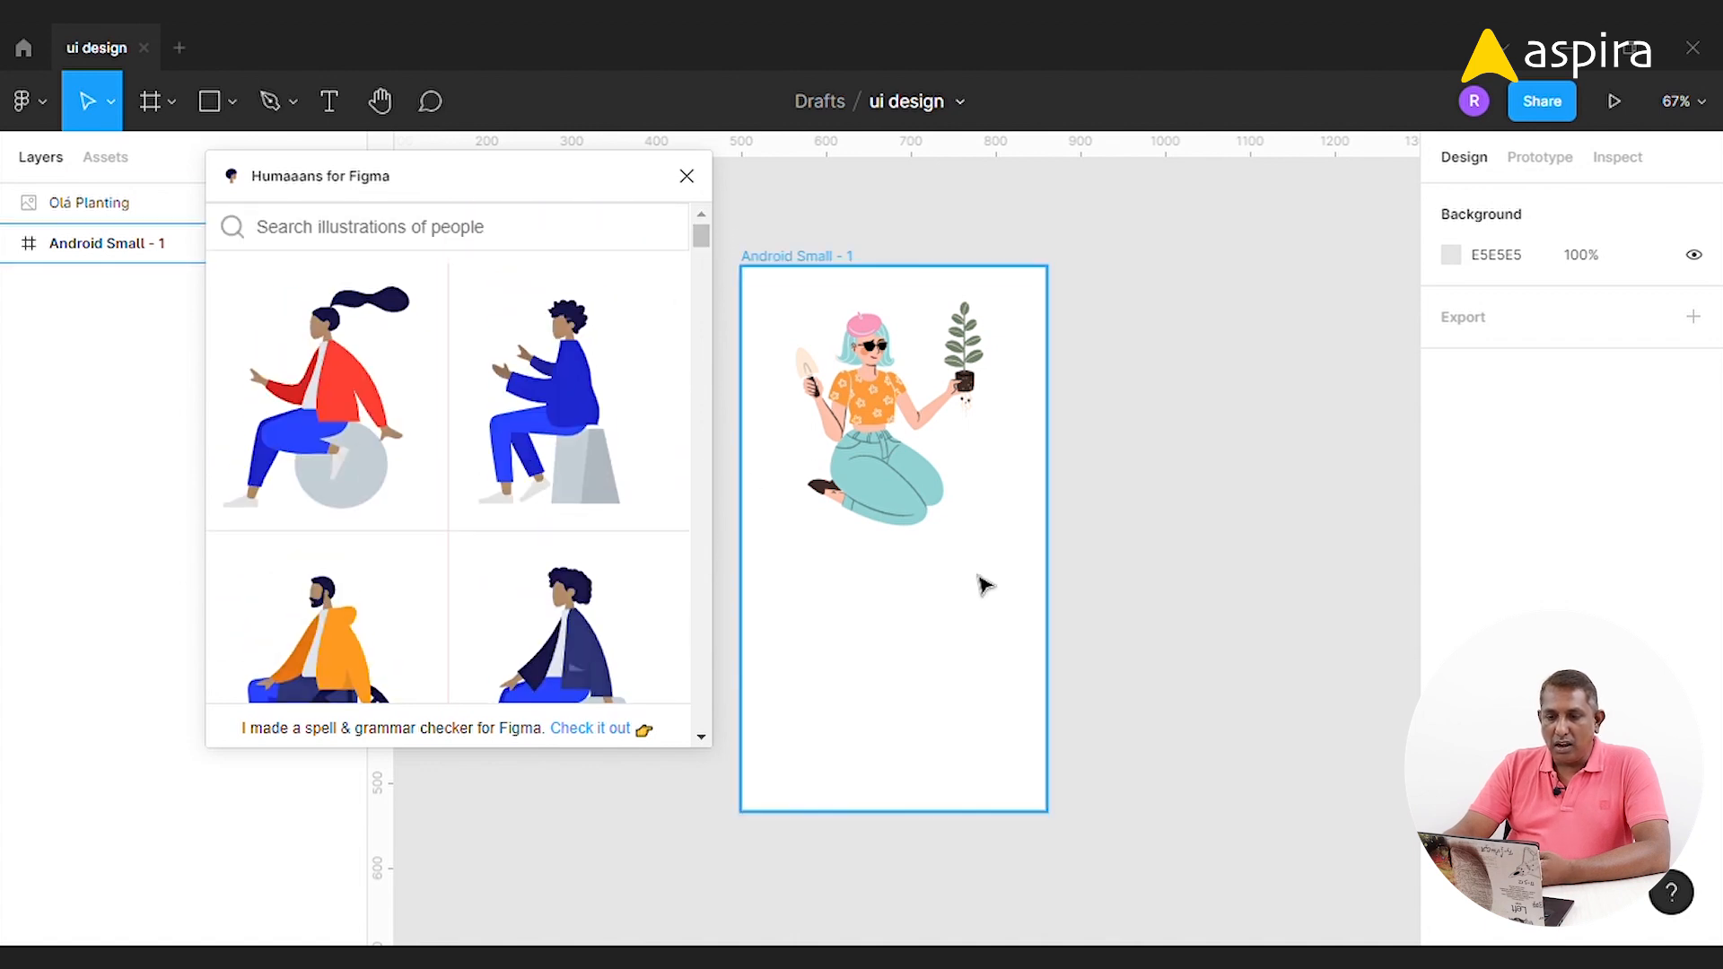
click(565, 368)
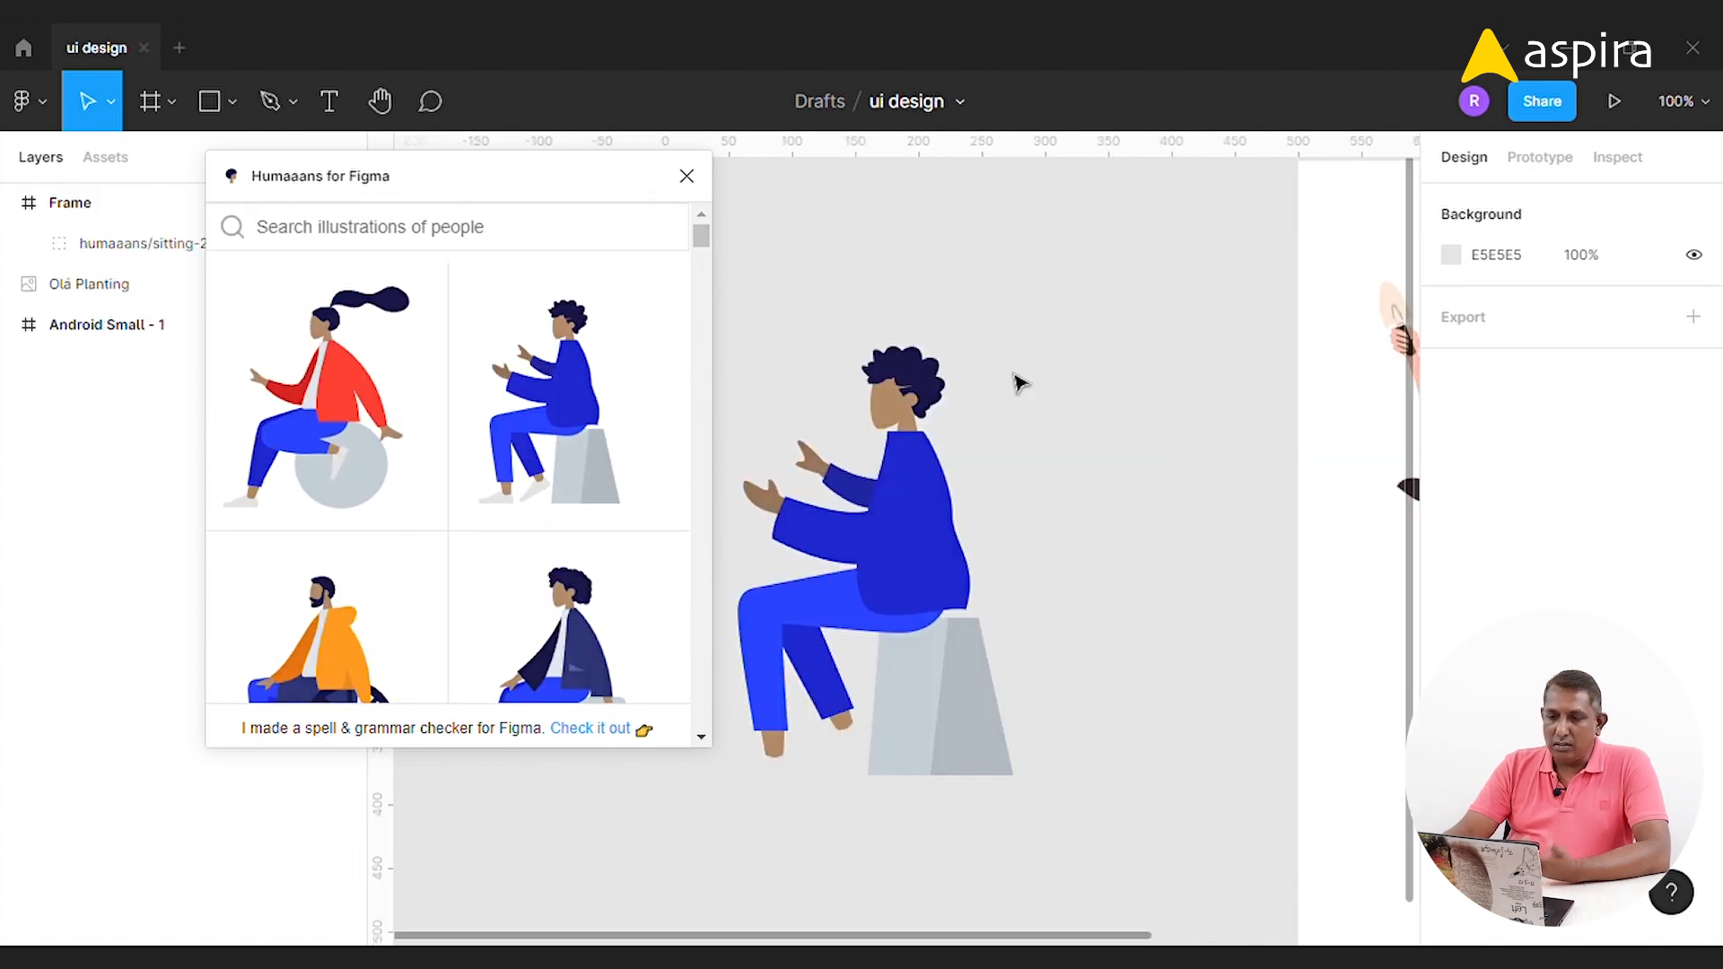
drag(592, 178, 494, 178)
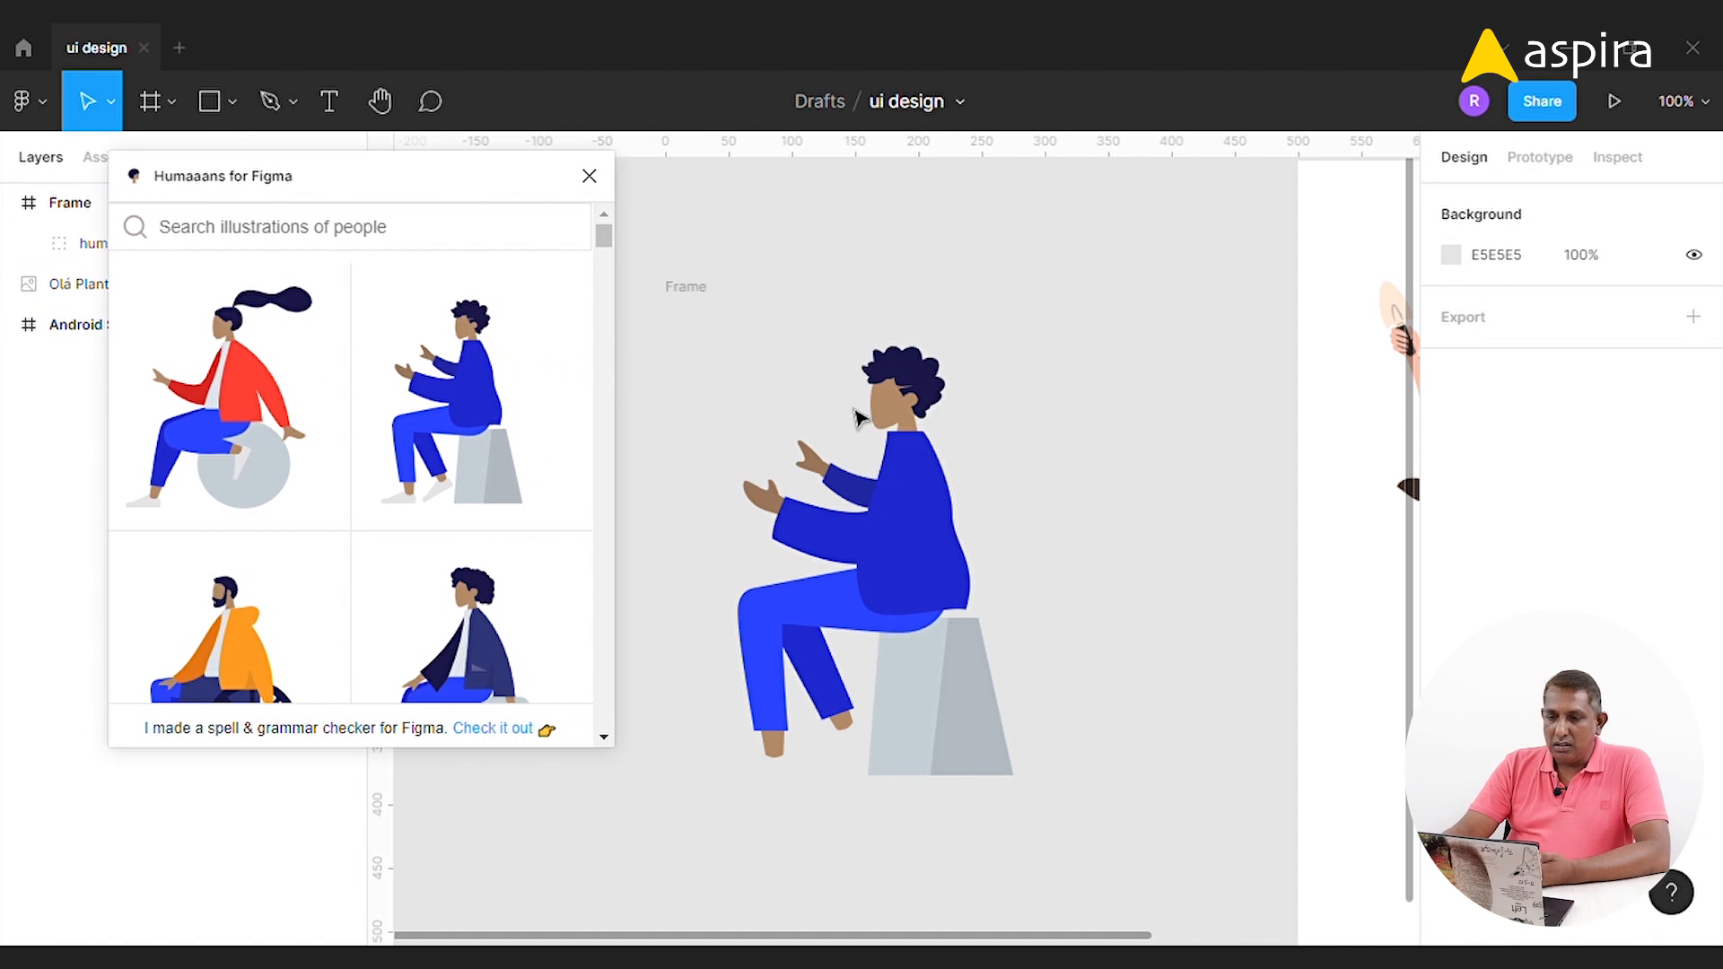
click(708, 299)
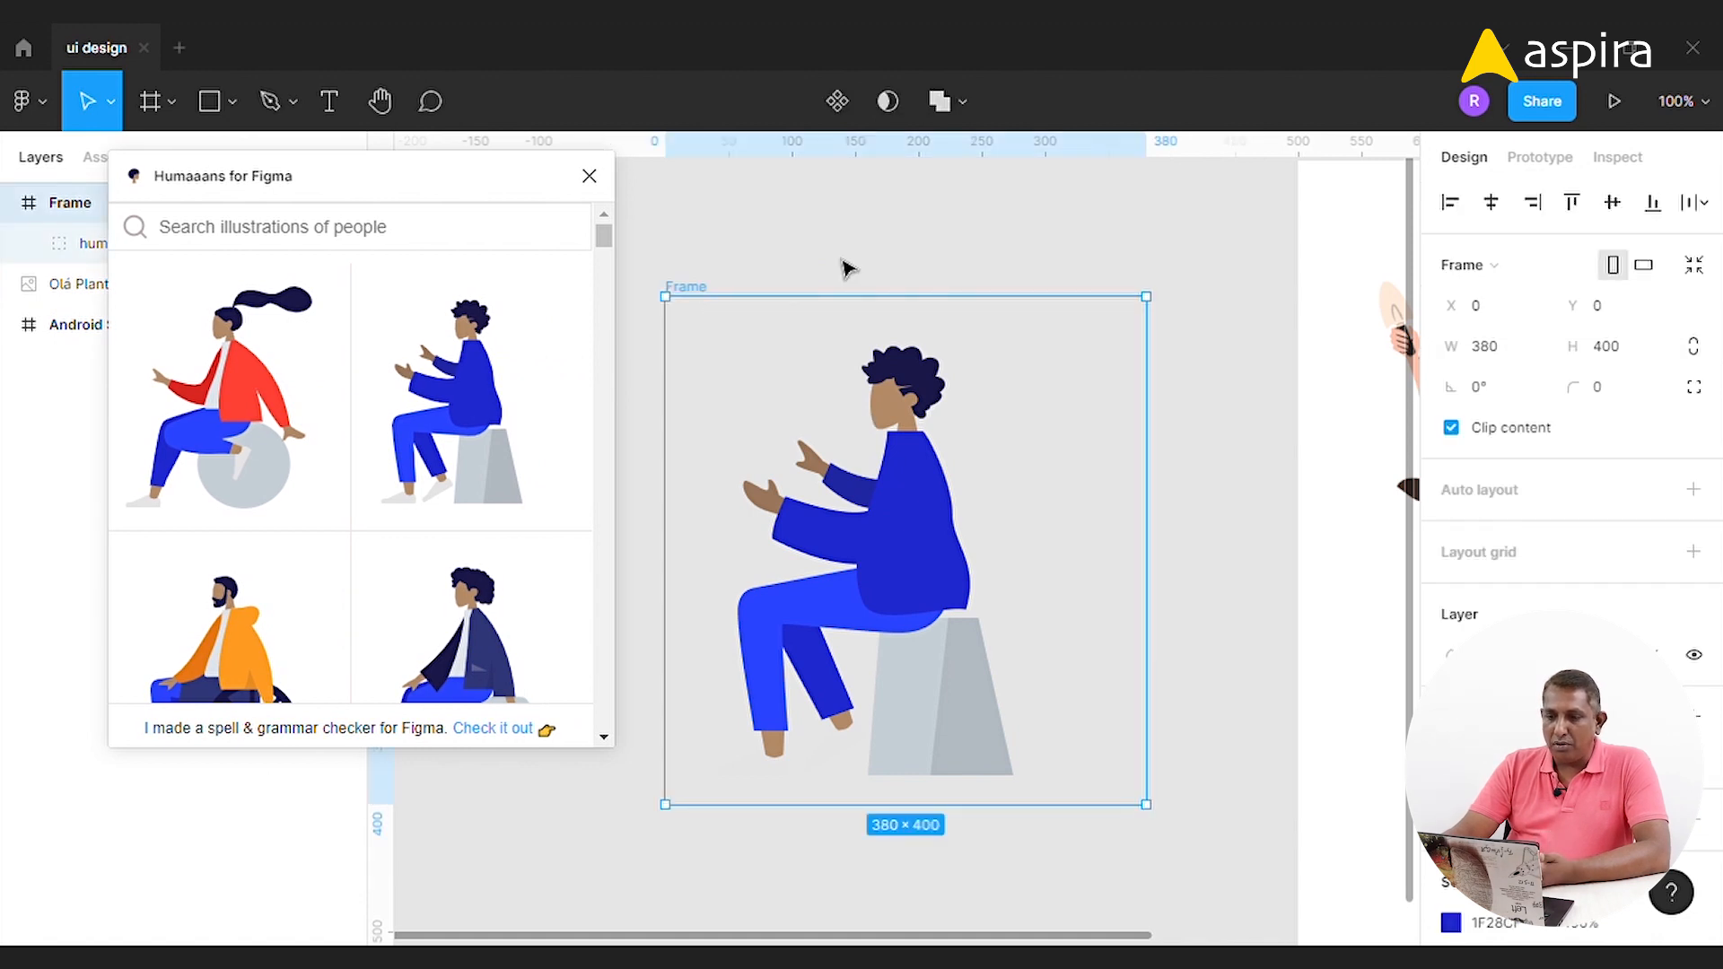
click(846, 267)
Insert the head with the long flowing ponytail from Humaaans and place it above the seated figure.
drag(600, 235, 588, 569)
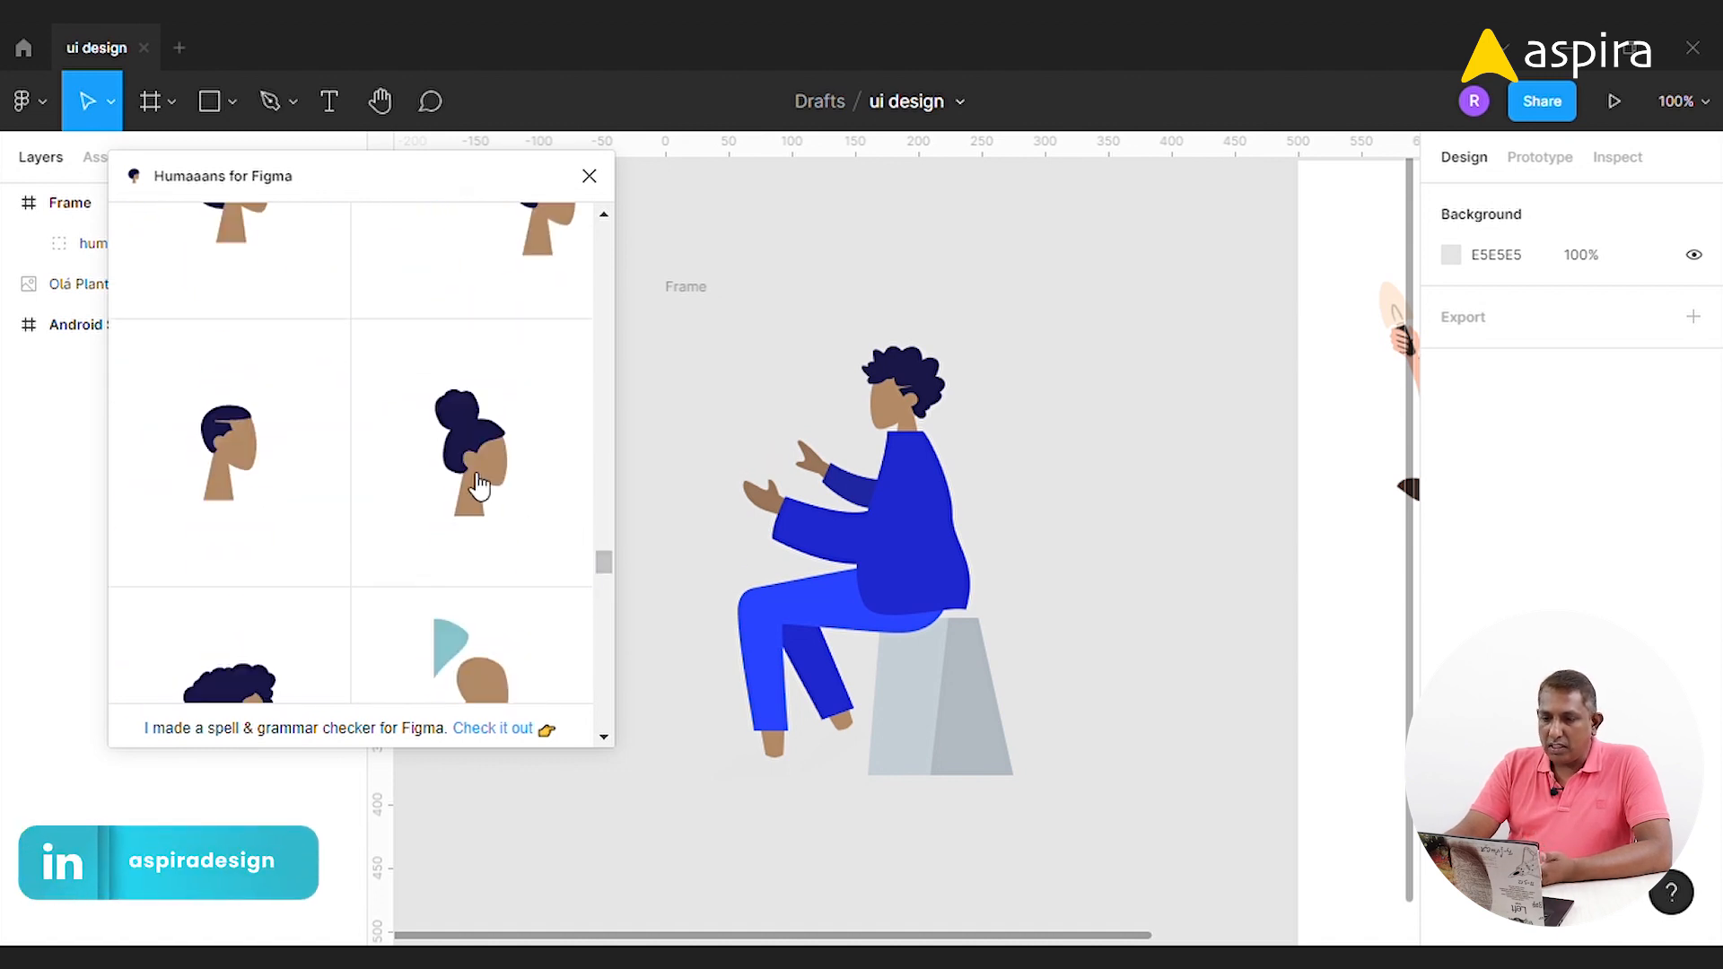
click(942, 387)
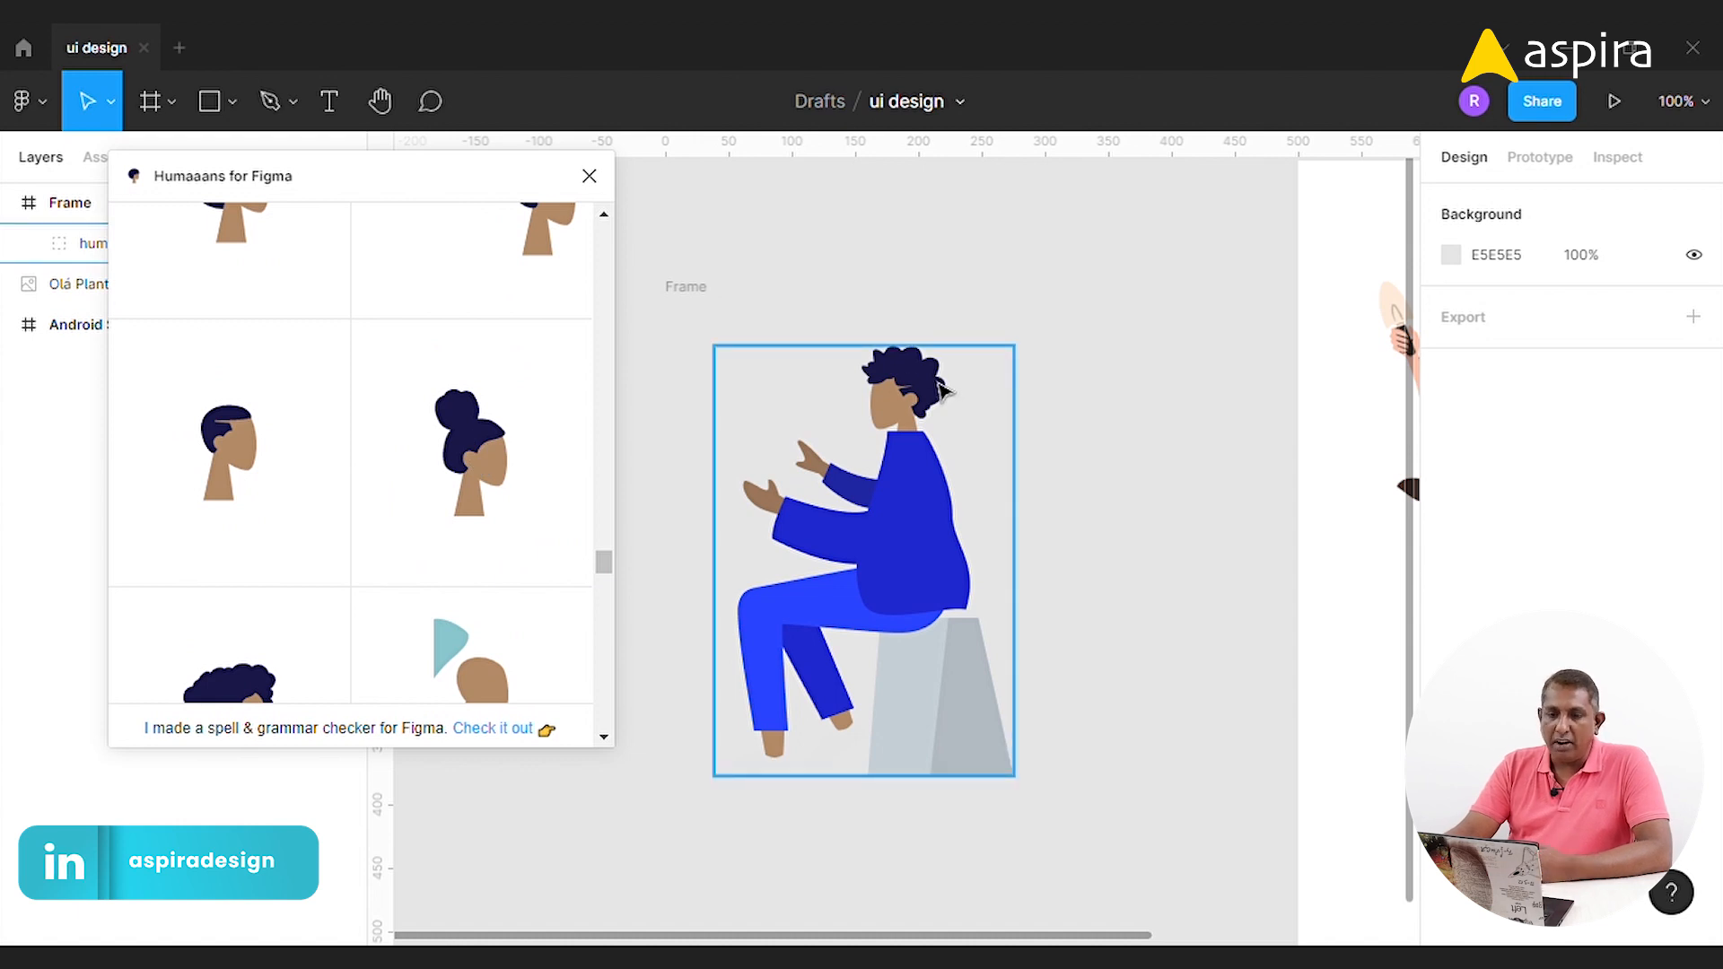
drag(612, 567, 603, 551)
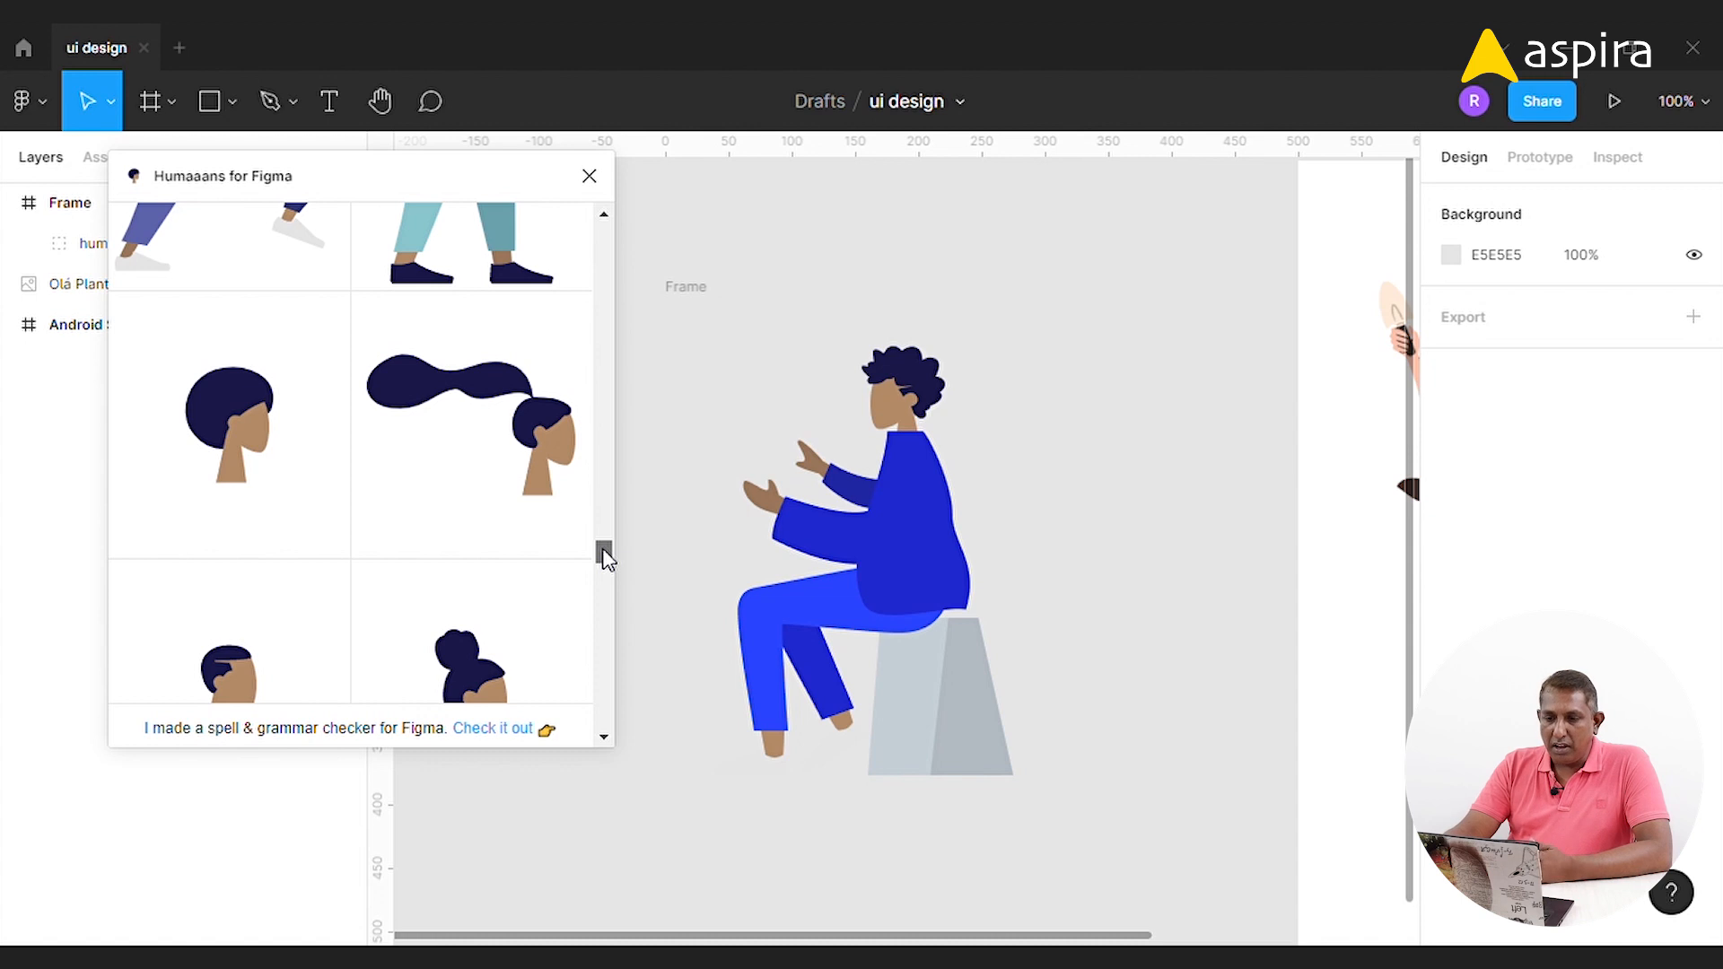
click(560, 419)
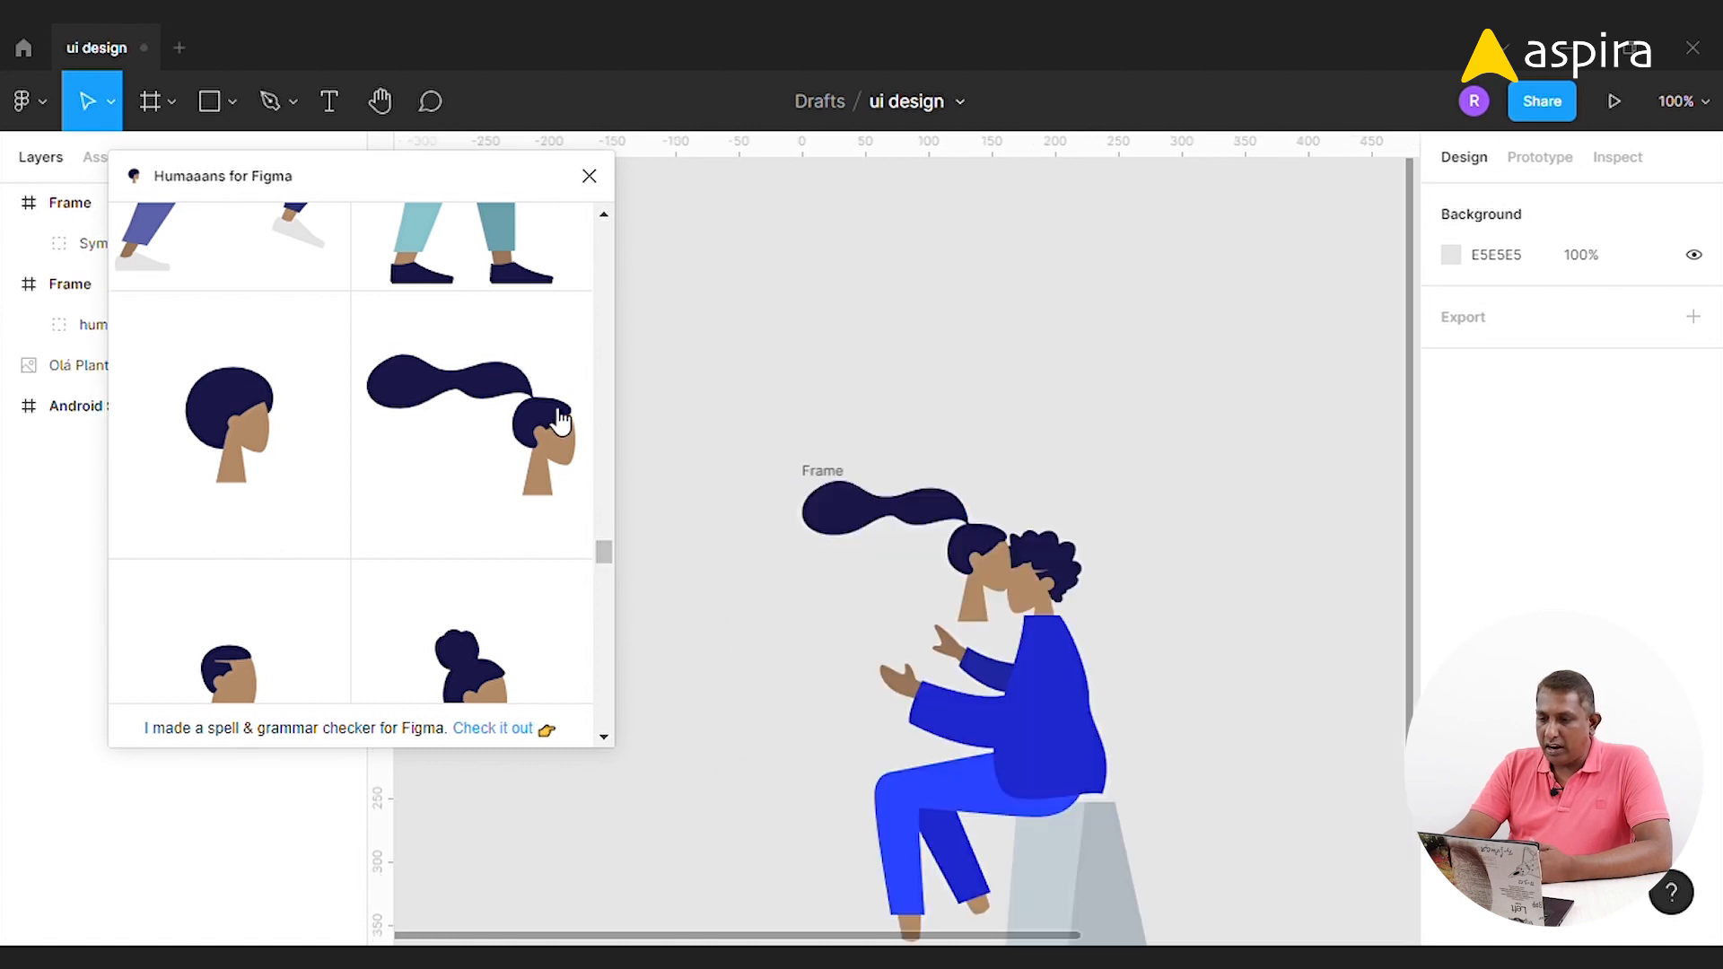
drag(955, 527, 1008, 323)
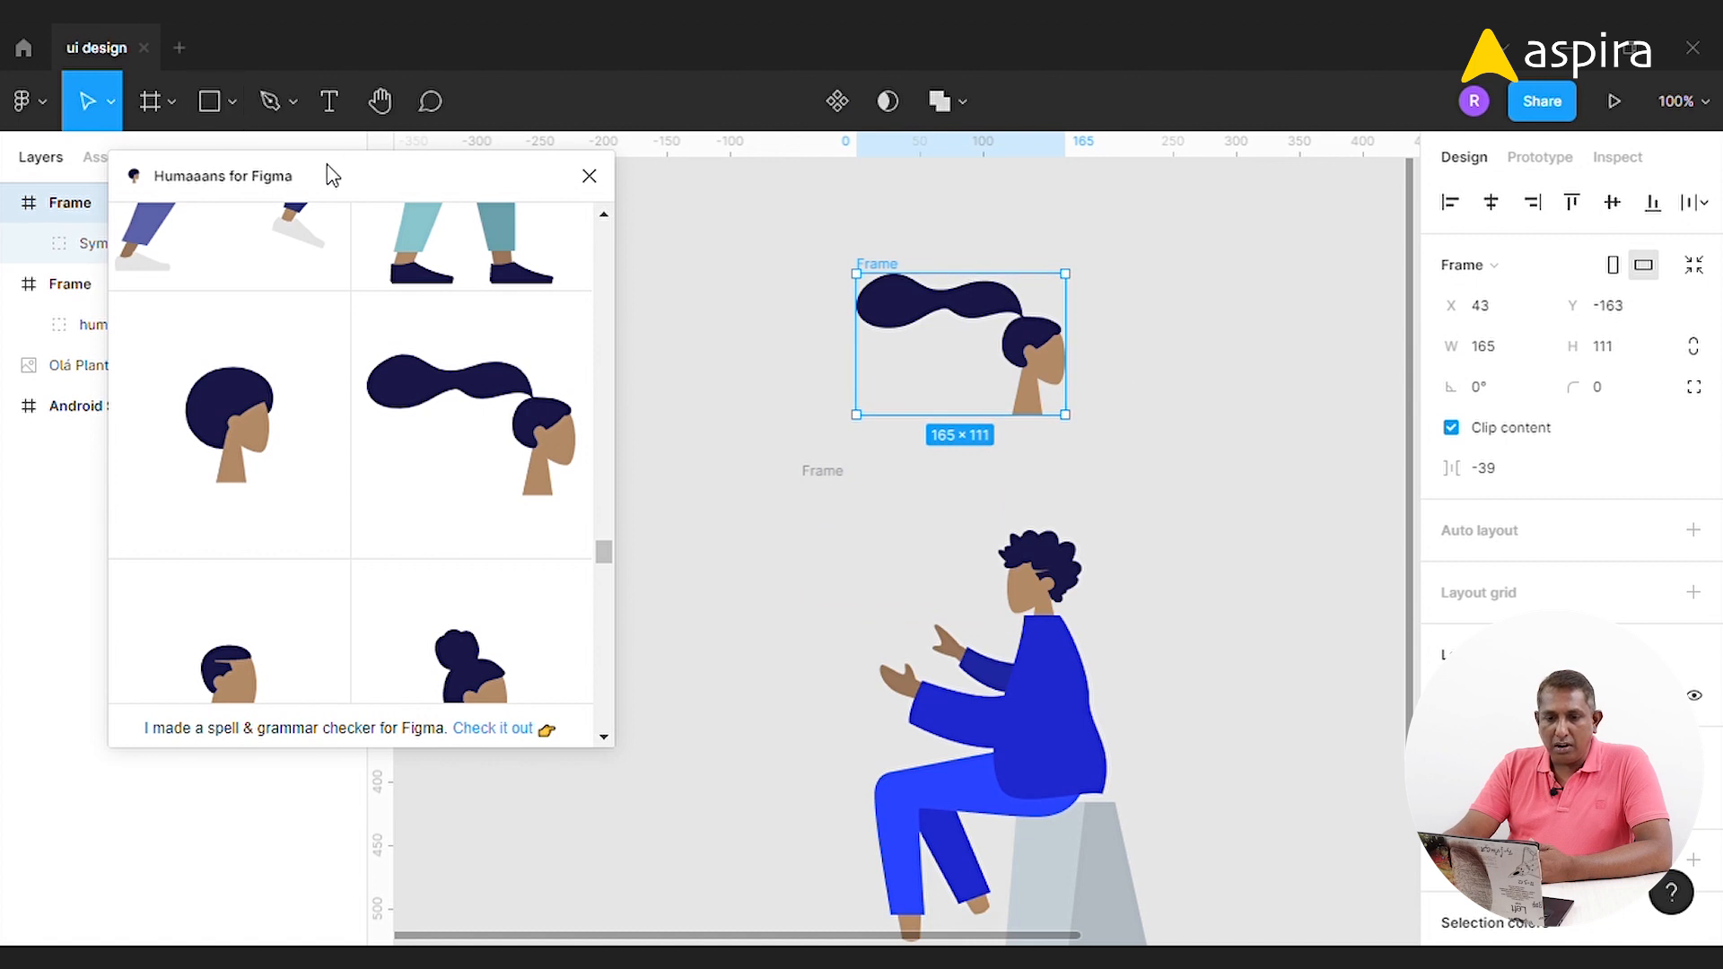
Copy the ponytail head's Symbols group and paste it into the seated figure's Head/Front/Rad group.
drag(329, 172, 461, 175)
click(106, 256)
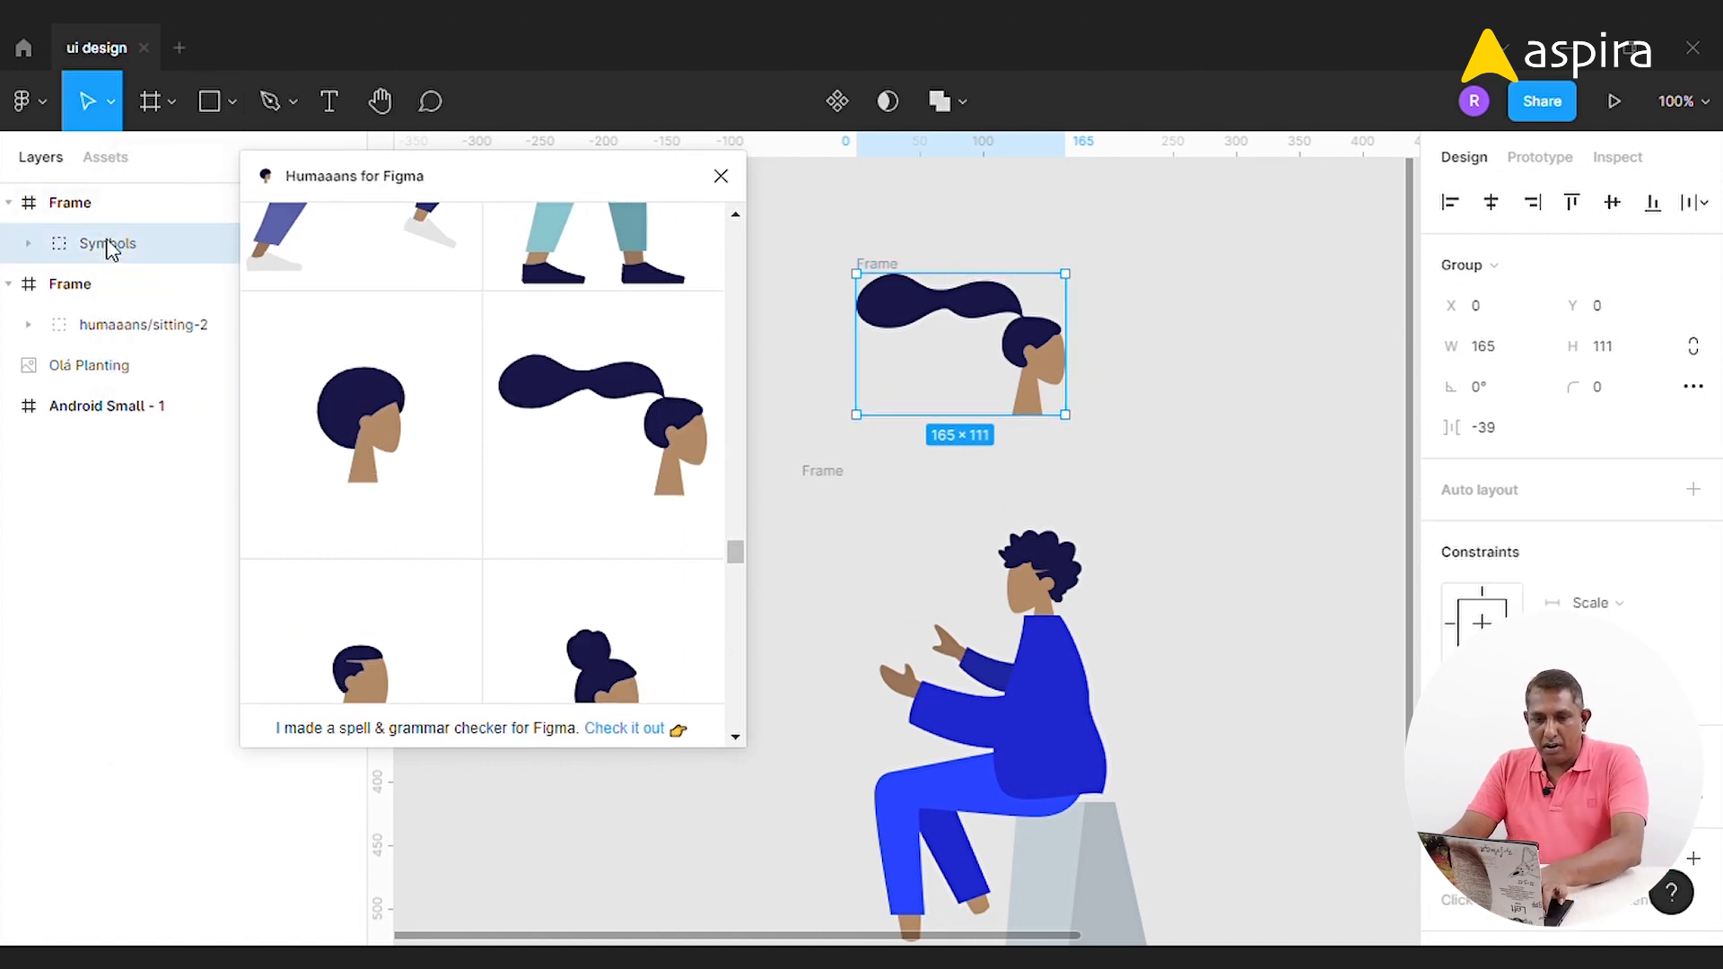
click(141, 331)
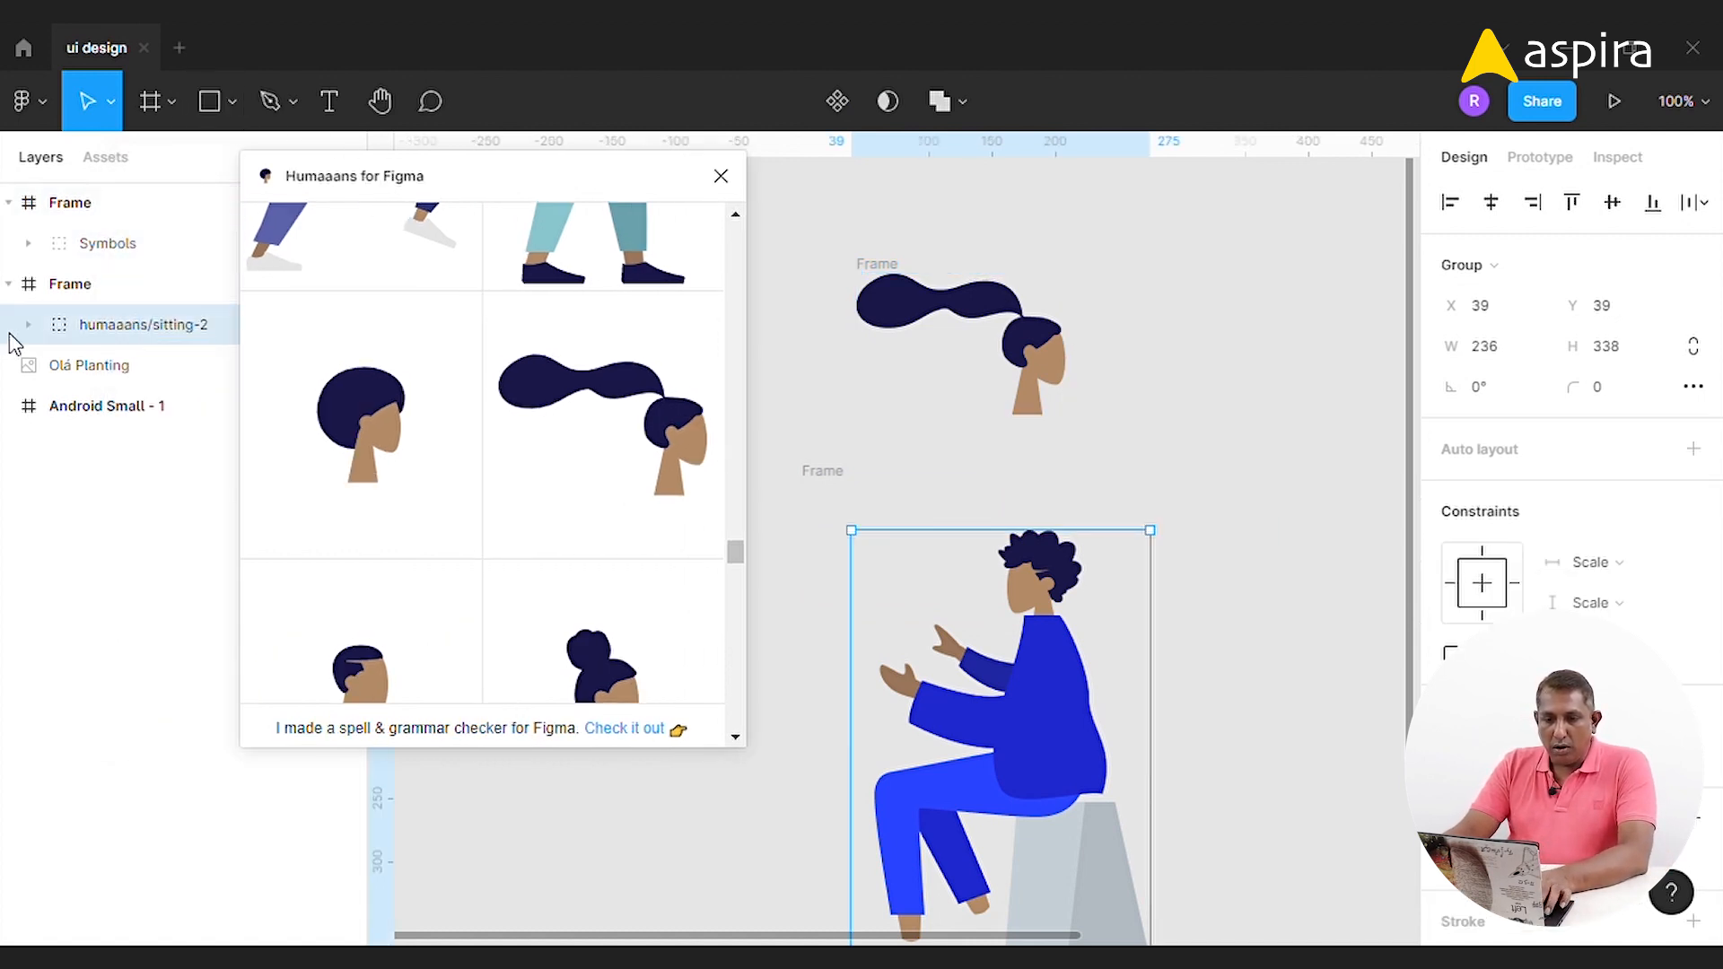
click(28, 325)
click(123, 373)
click(56, 365)
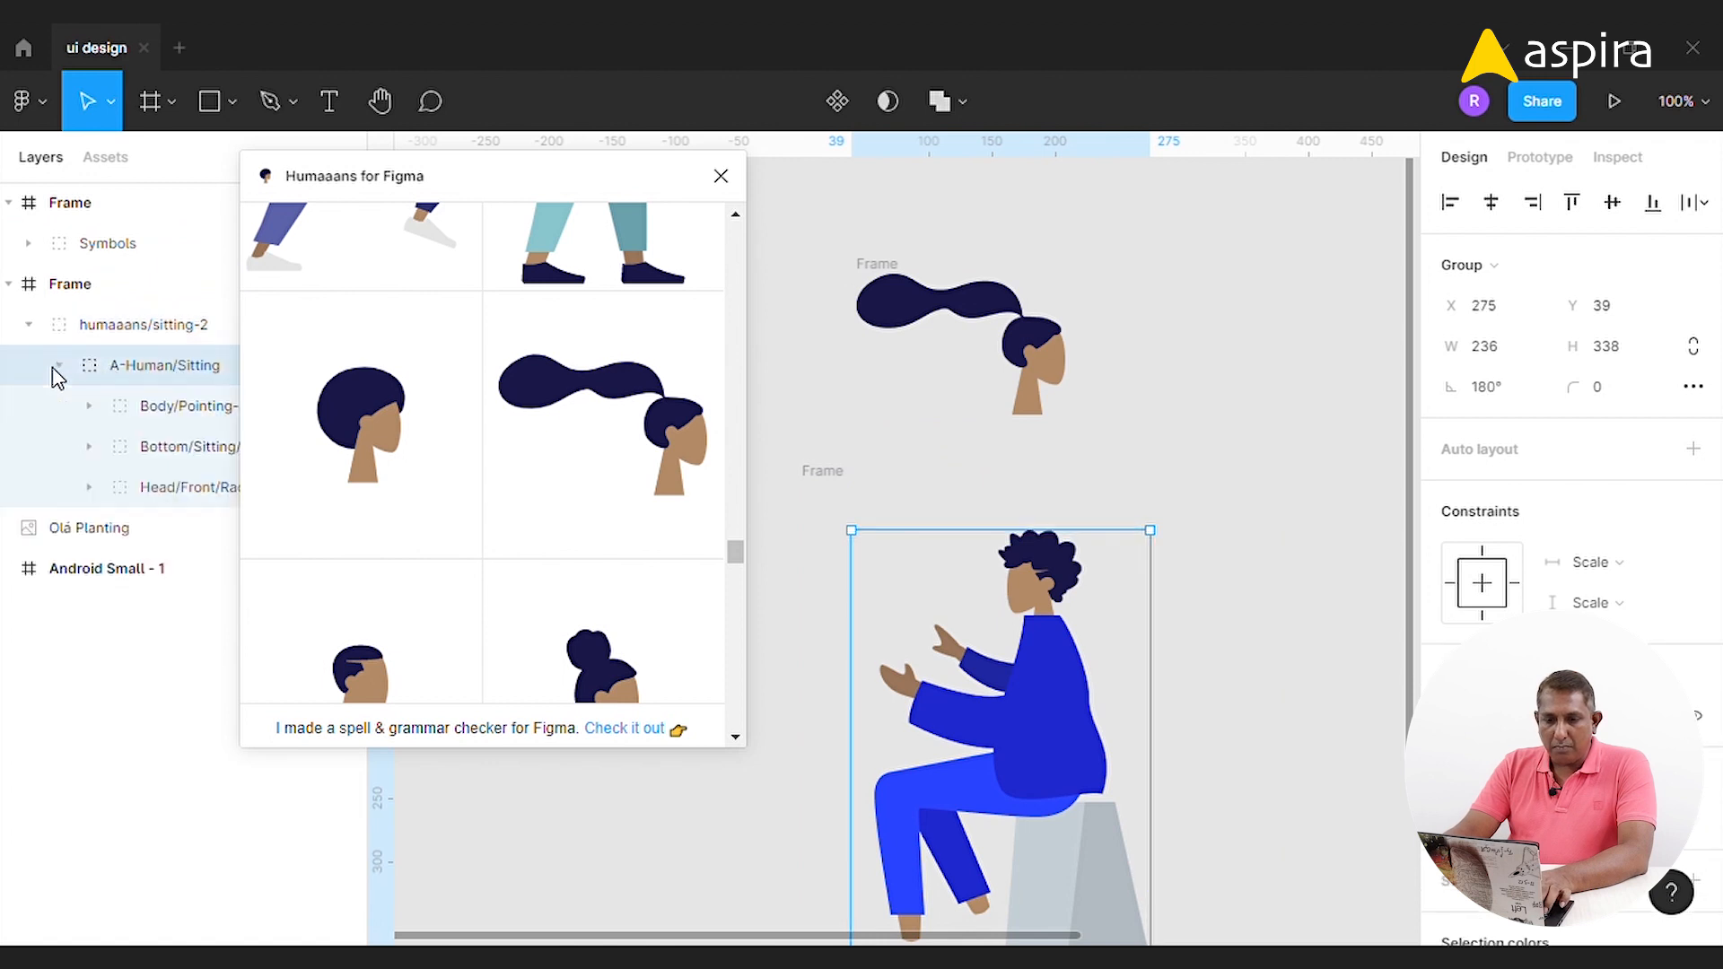
click(172, 417)
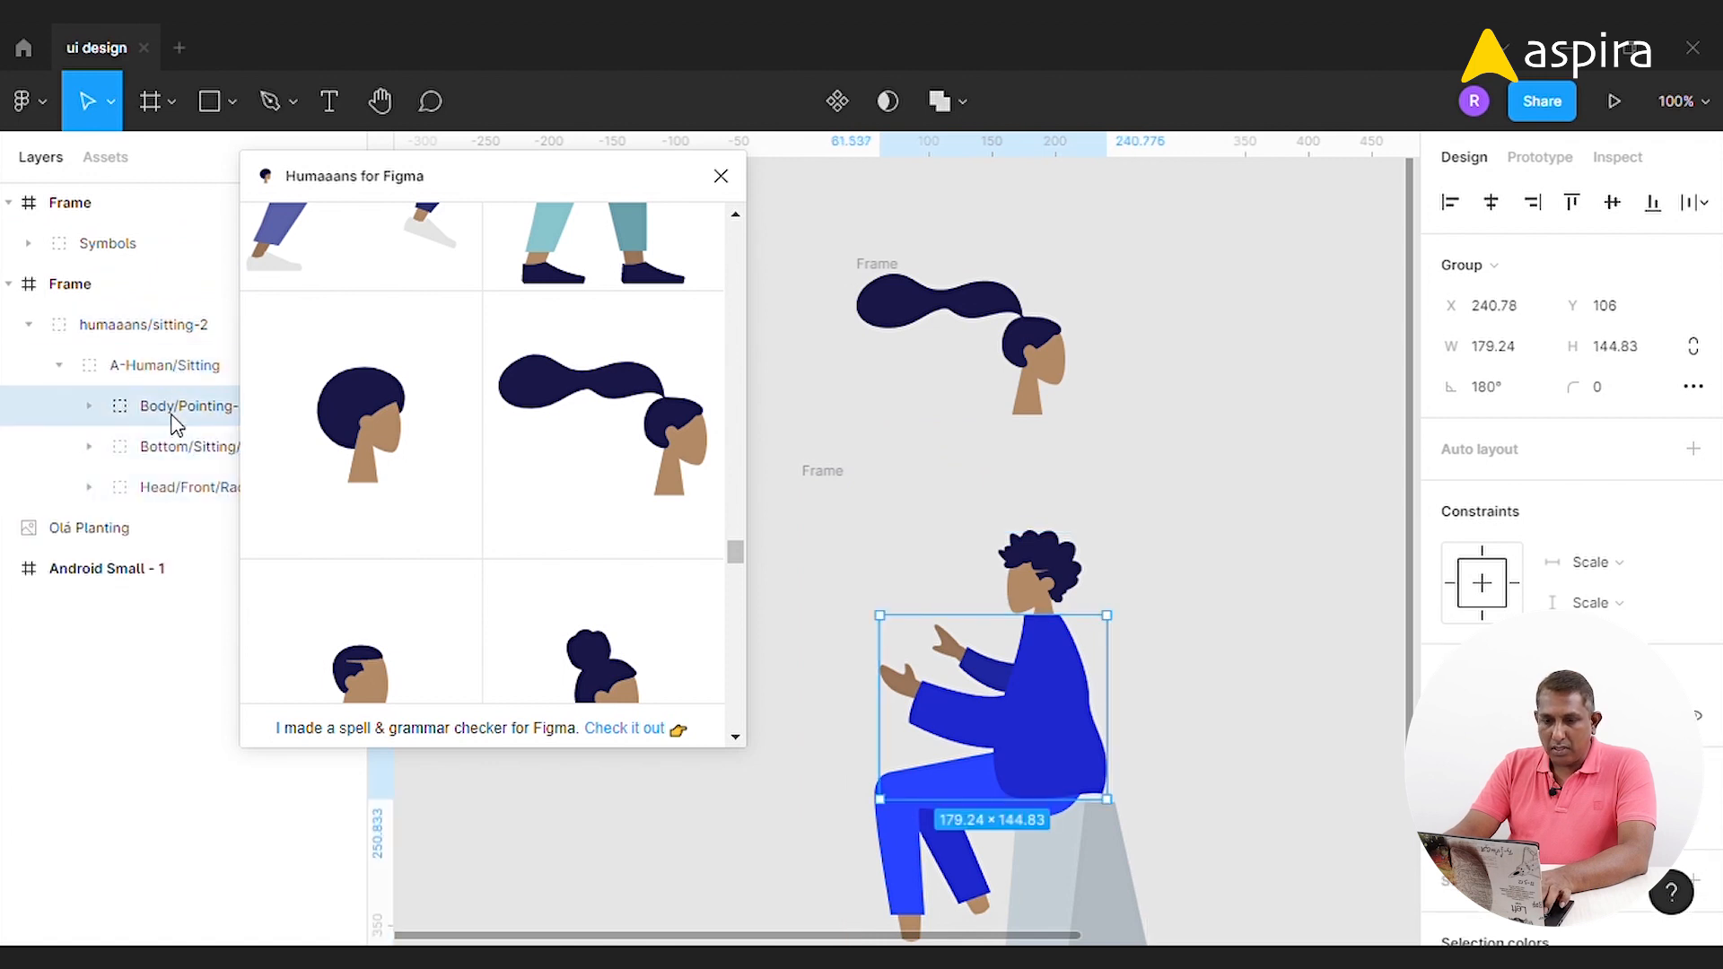
click(173, 491)
key(ctrl+v)
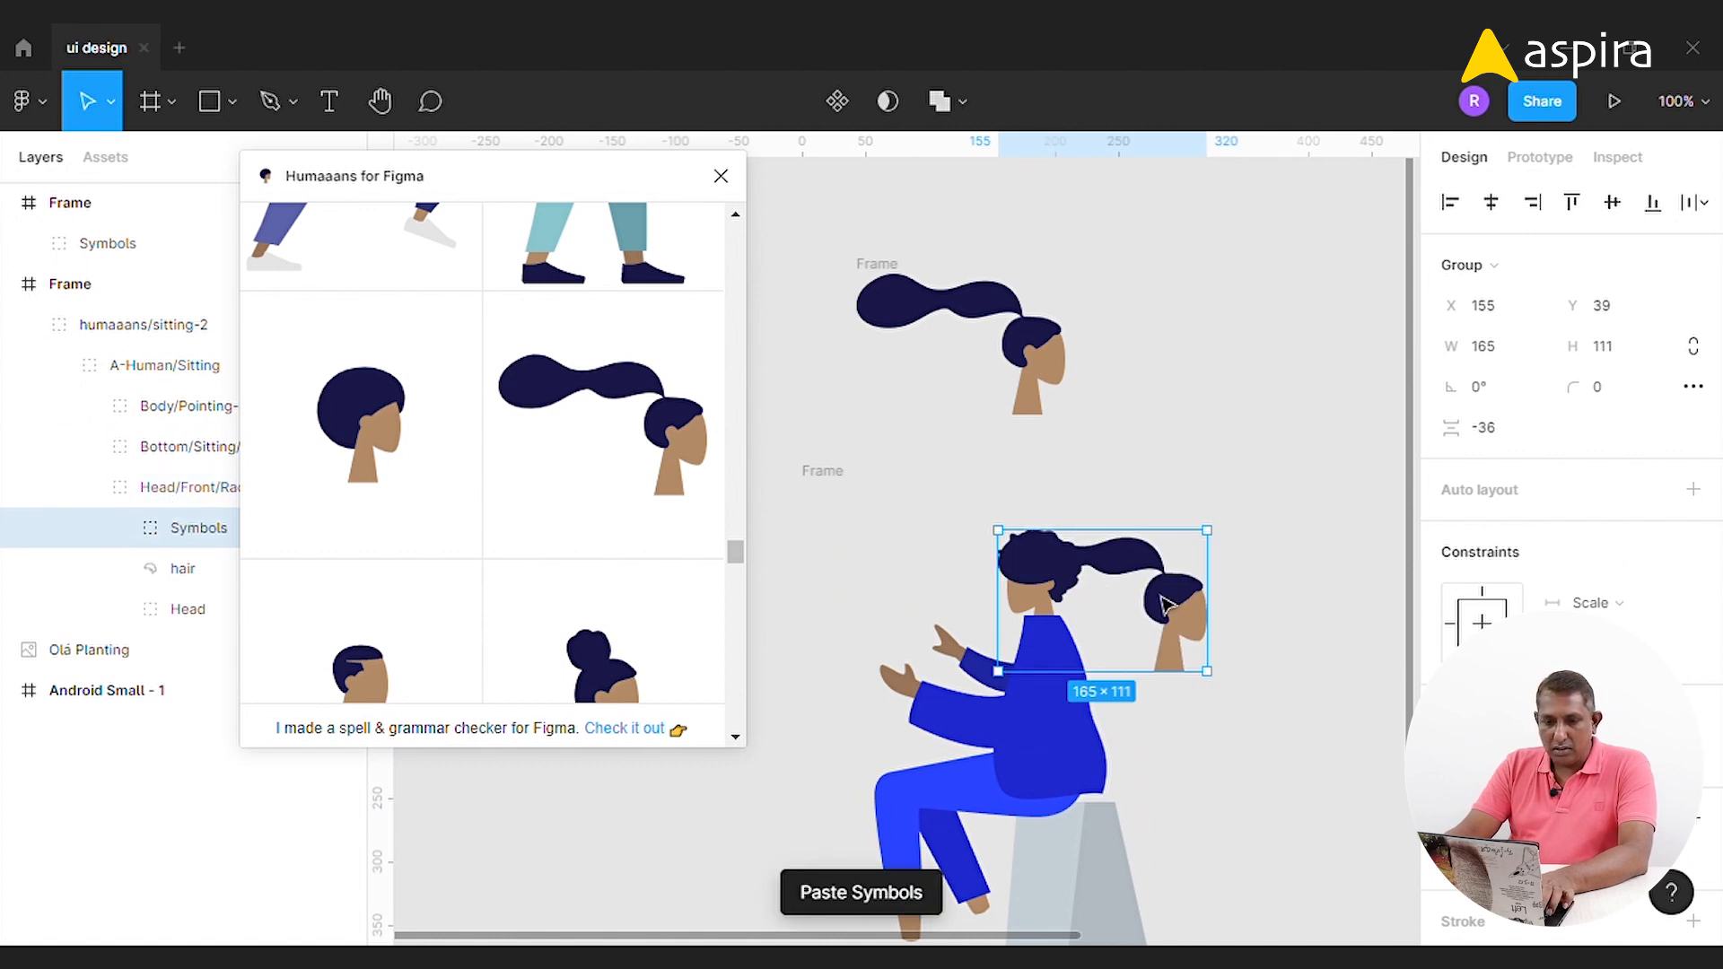
Move the pasted Symbols group out of Head/Front/Rad to just above it in A-Human/Sitting, and flip it horizontally.
drag(188, 534, 185, 487)
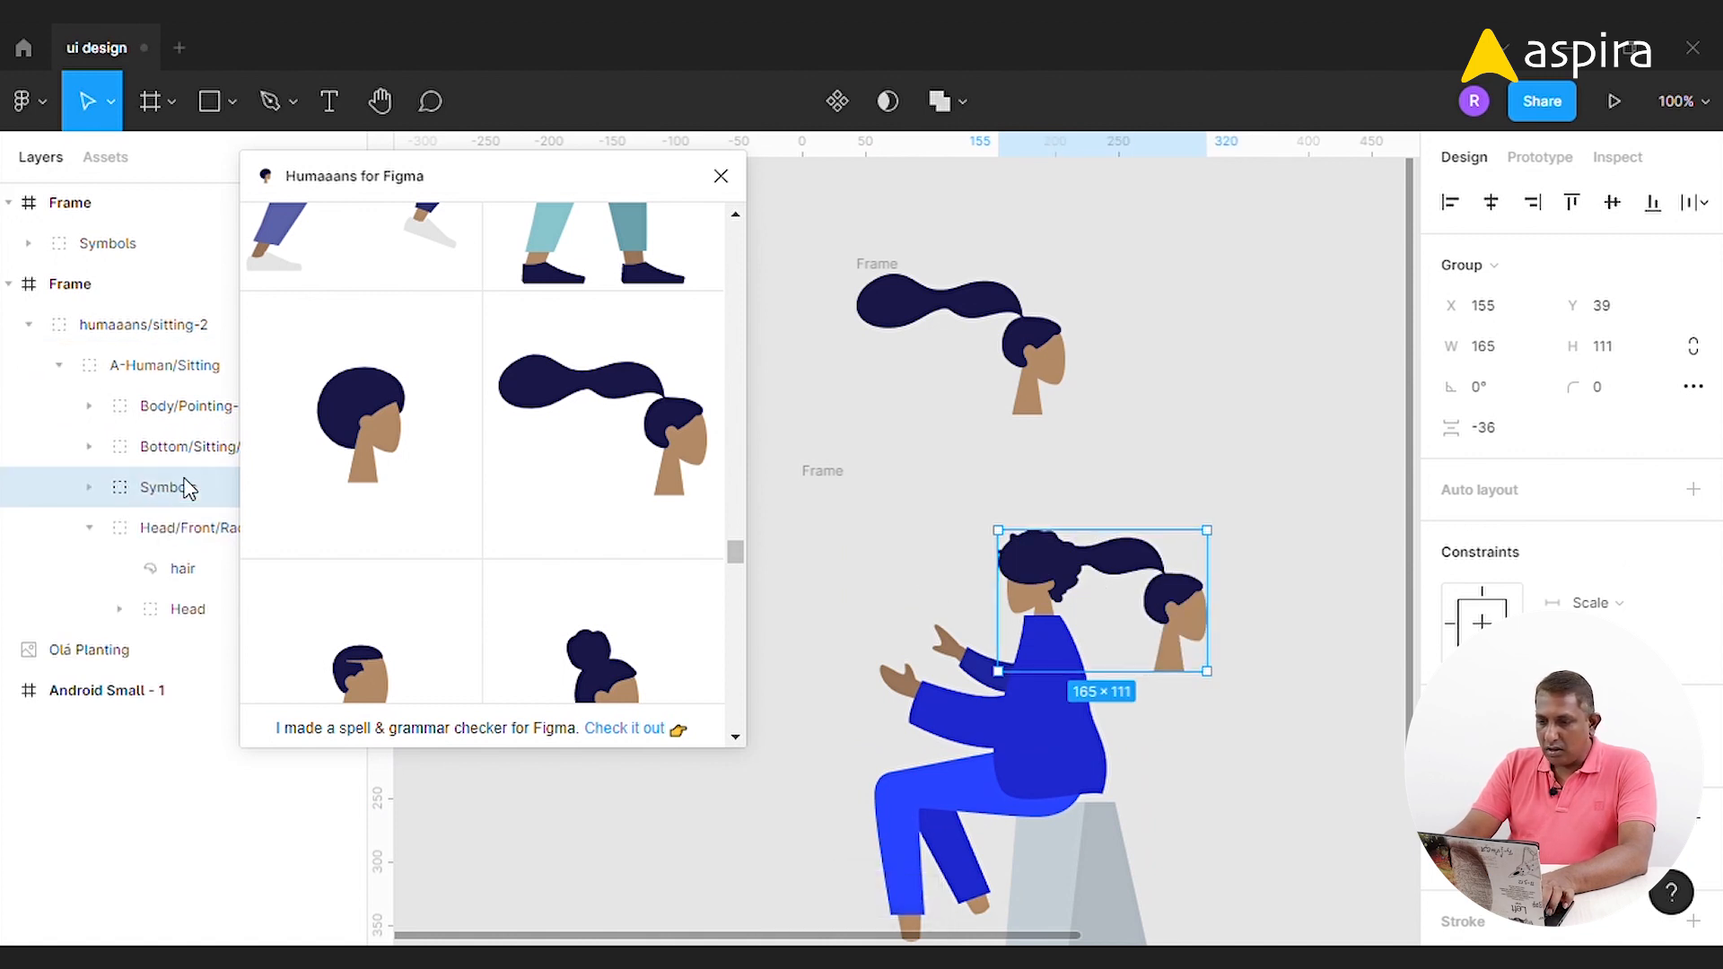
right_click(1168, 593)
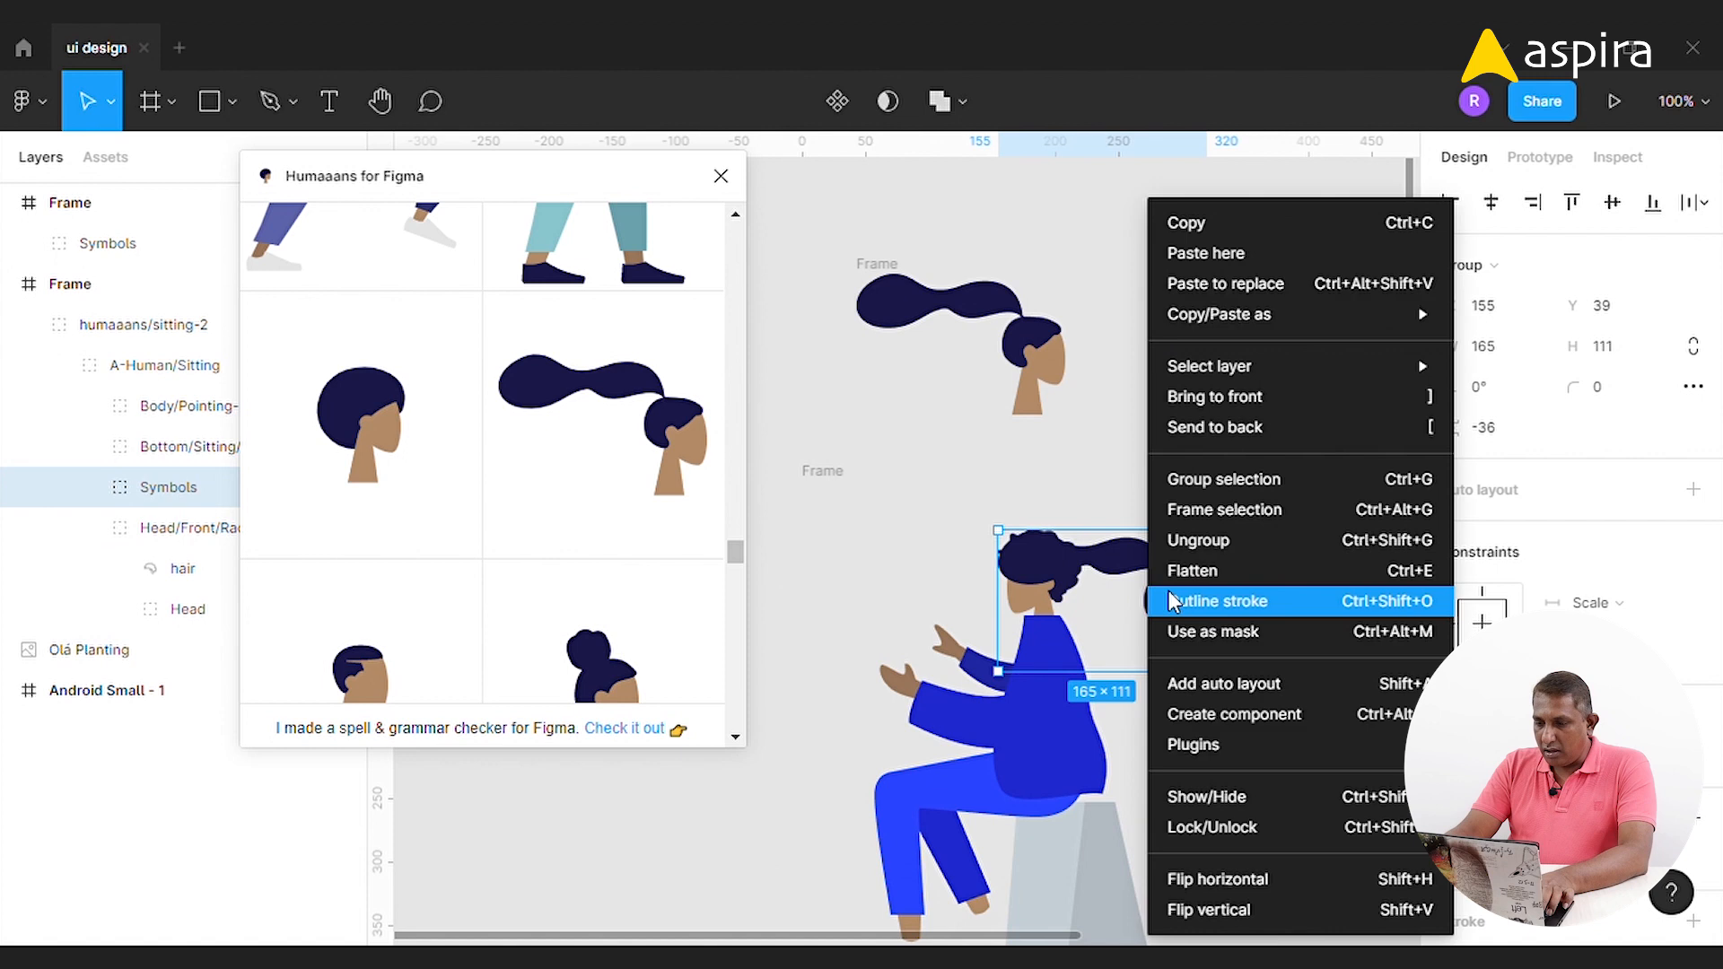
click(1249, 877)
Hide the original Head/Front/Rad group of the seated figure and close the Humaaans plugin.
key(z)
drag(930, 512, 1101, 678)
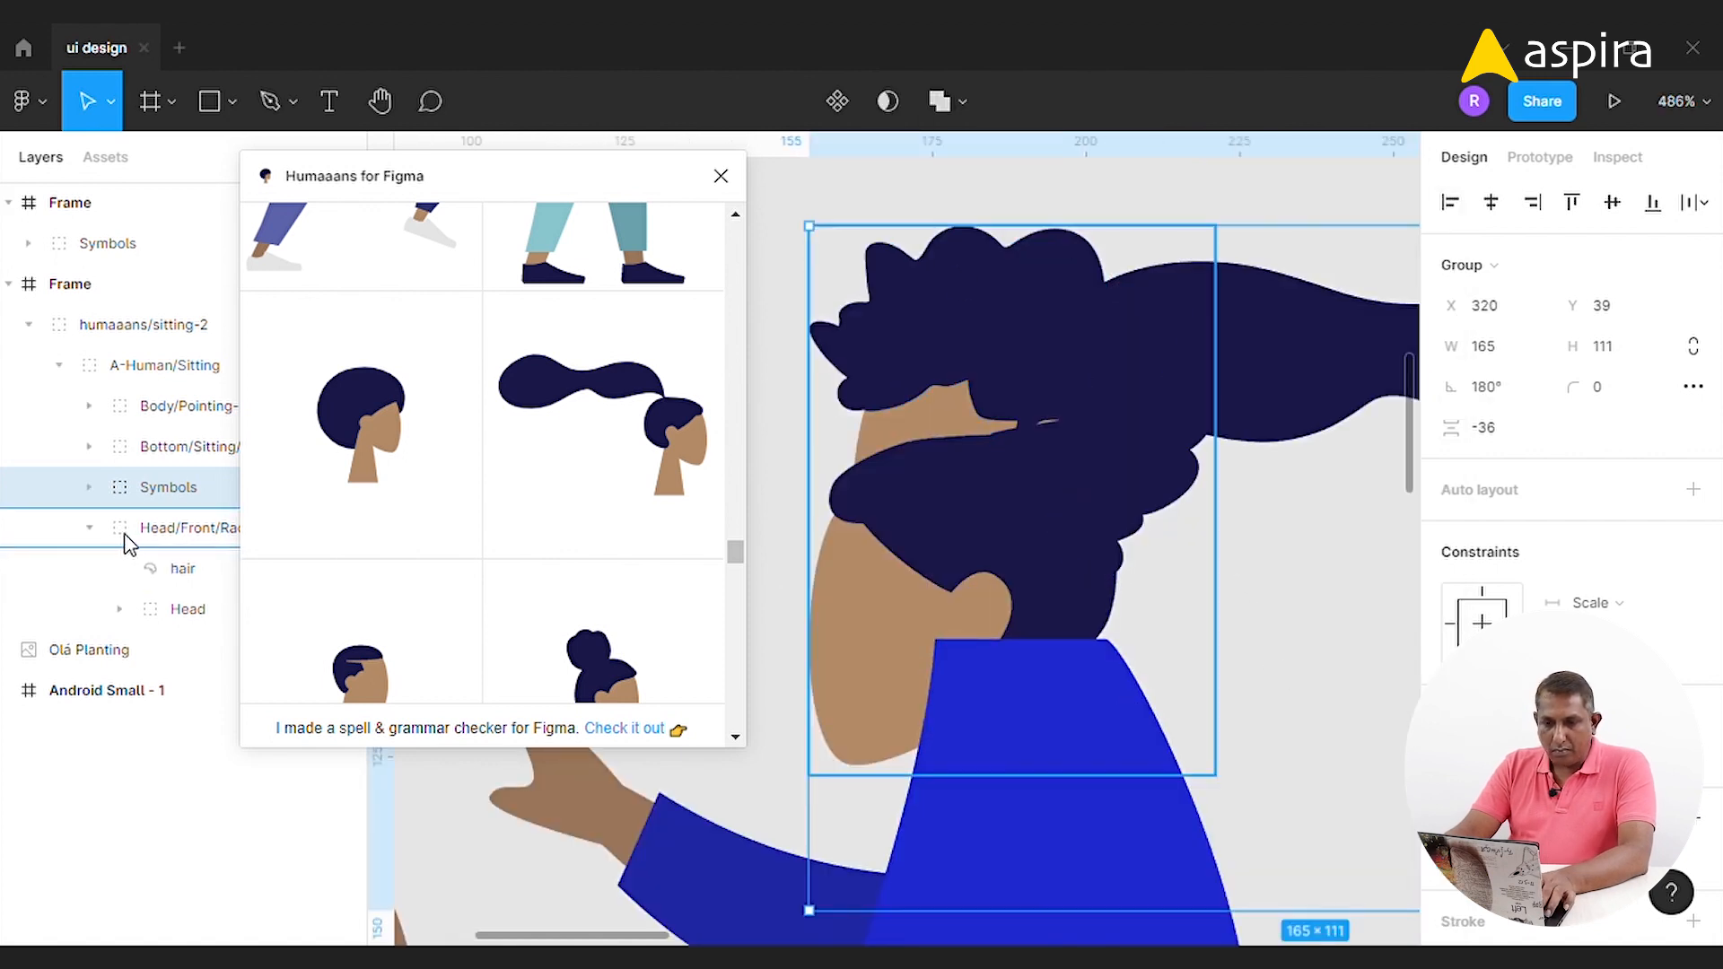
drag(596, 177, 879, 173)
click(342, 529)
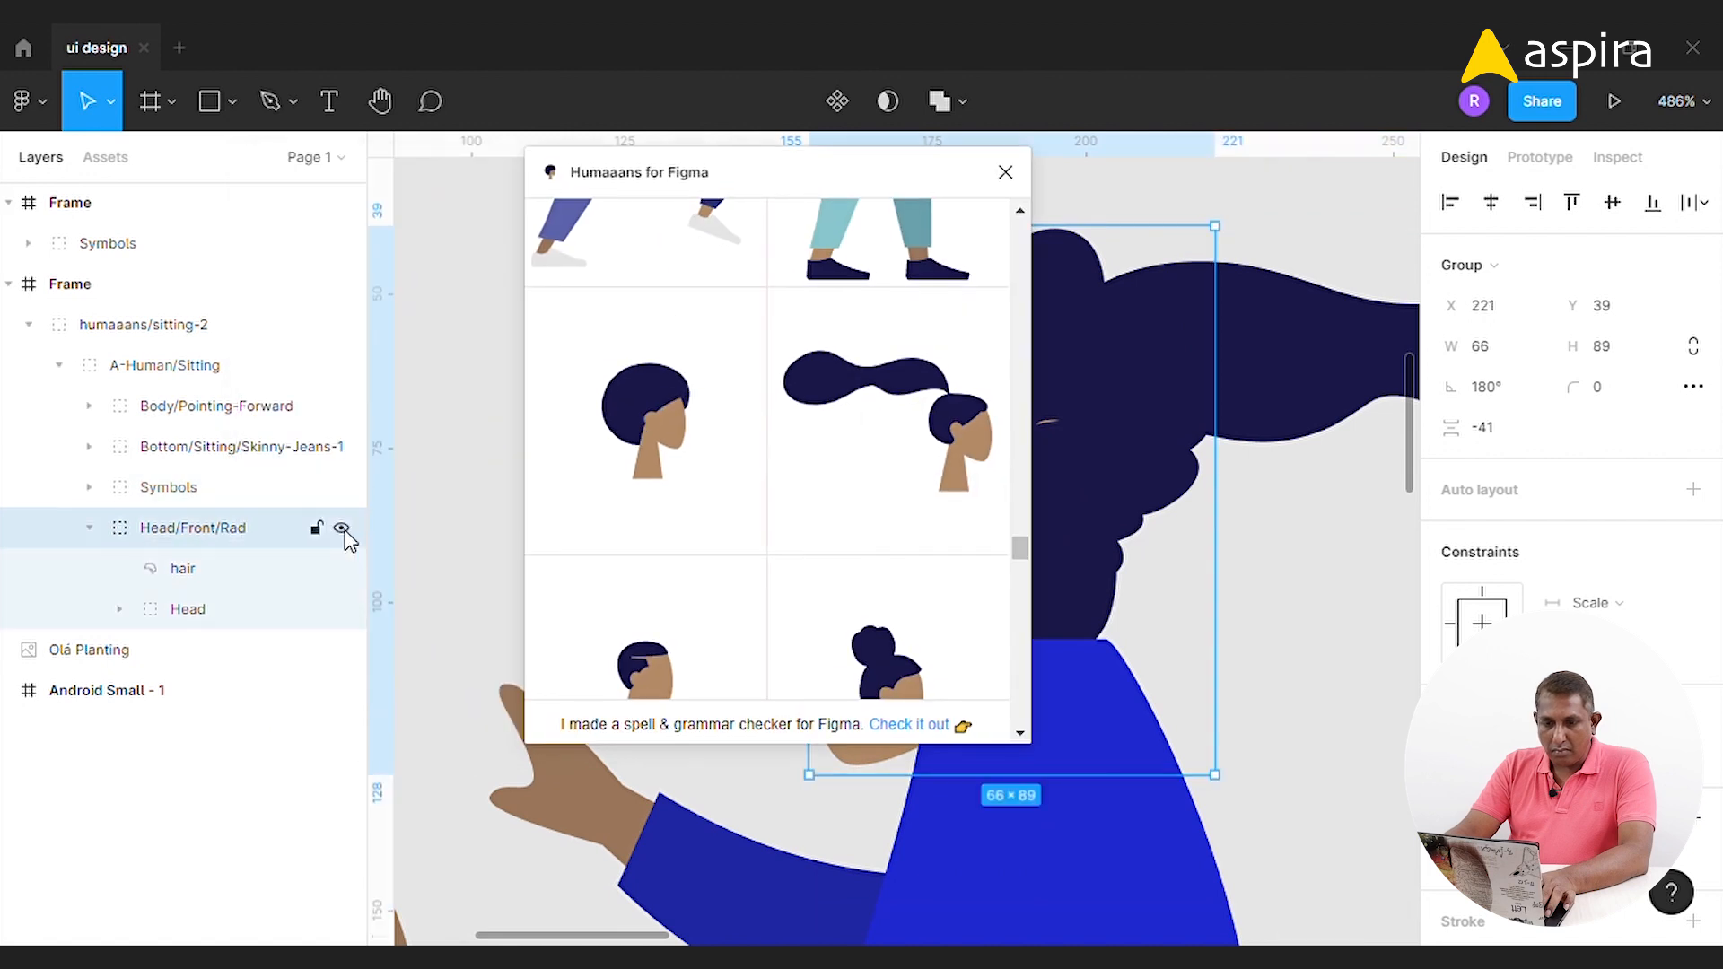
click(1004, 173)
Nudge the flipped ponytail head onto the seated figure's neck, at X 321, Y 9.
click(332, 487)
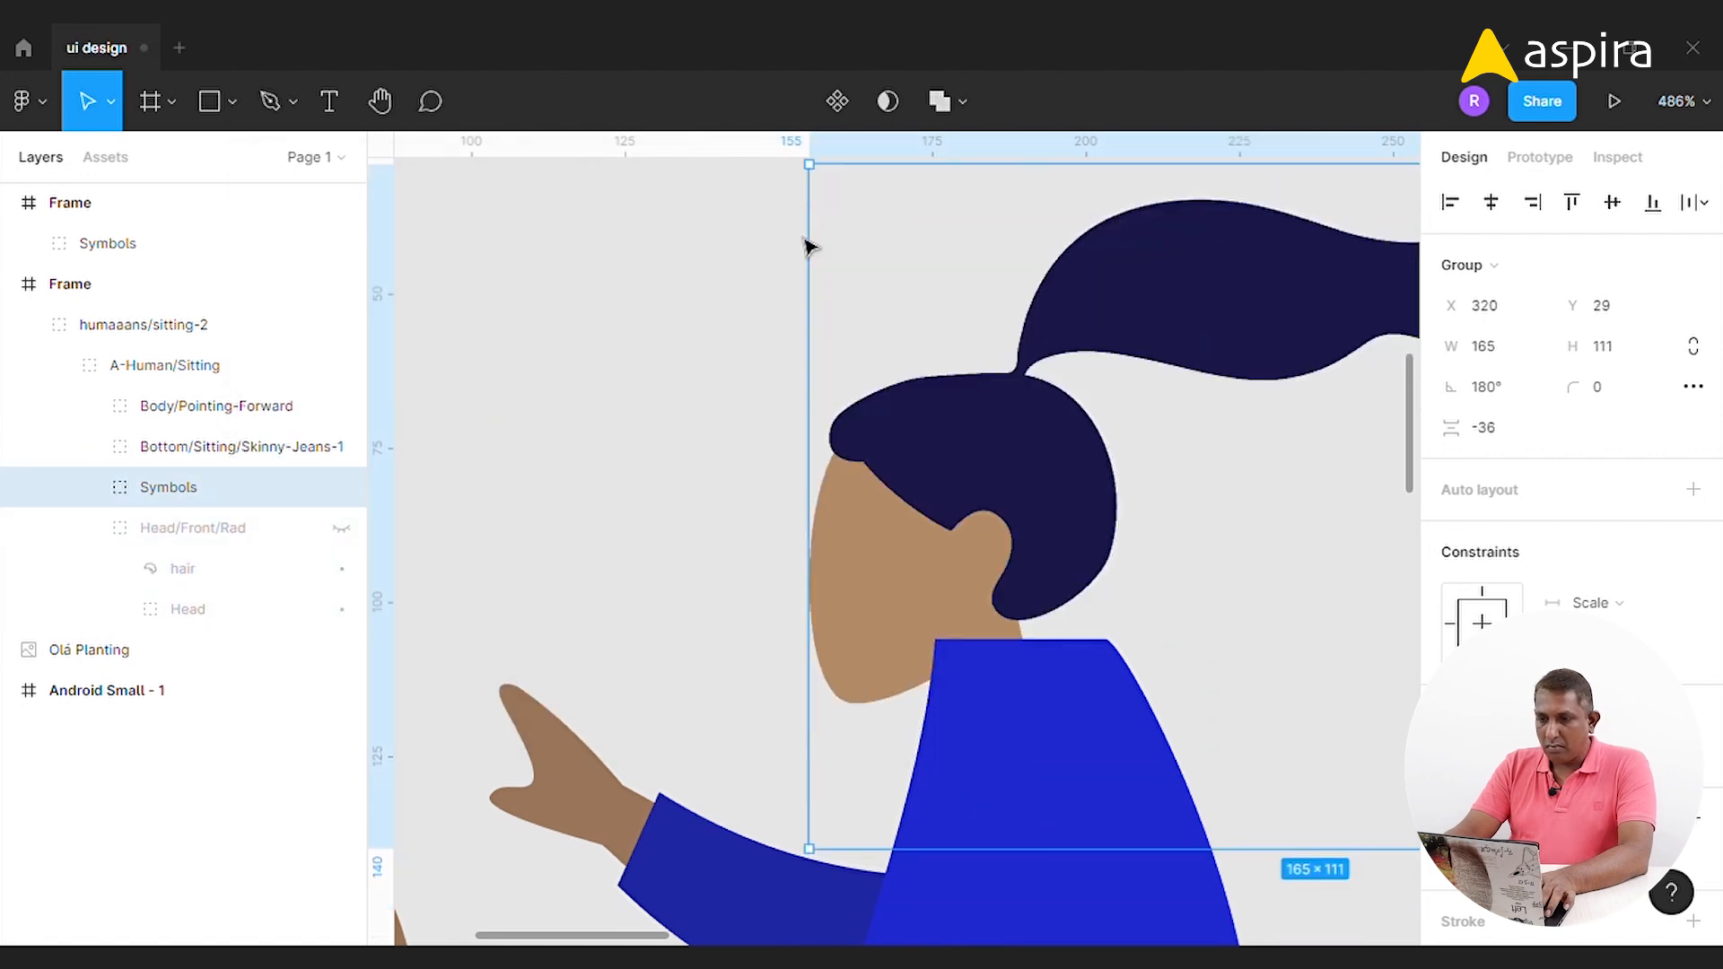
key(Right)
key(Right)
key(Left)
key(ctrl+minus)
key(ctrl+minus)
key(ctrl+minus)
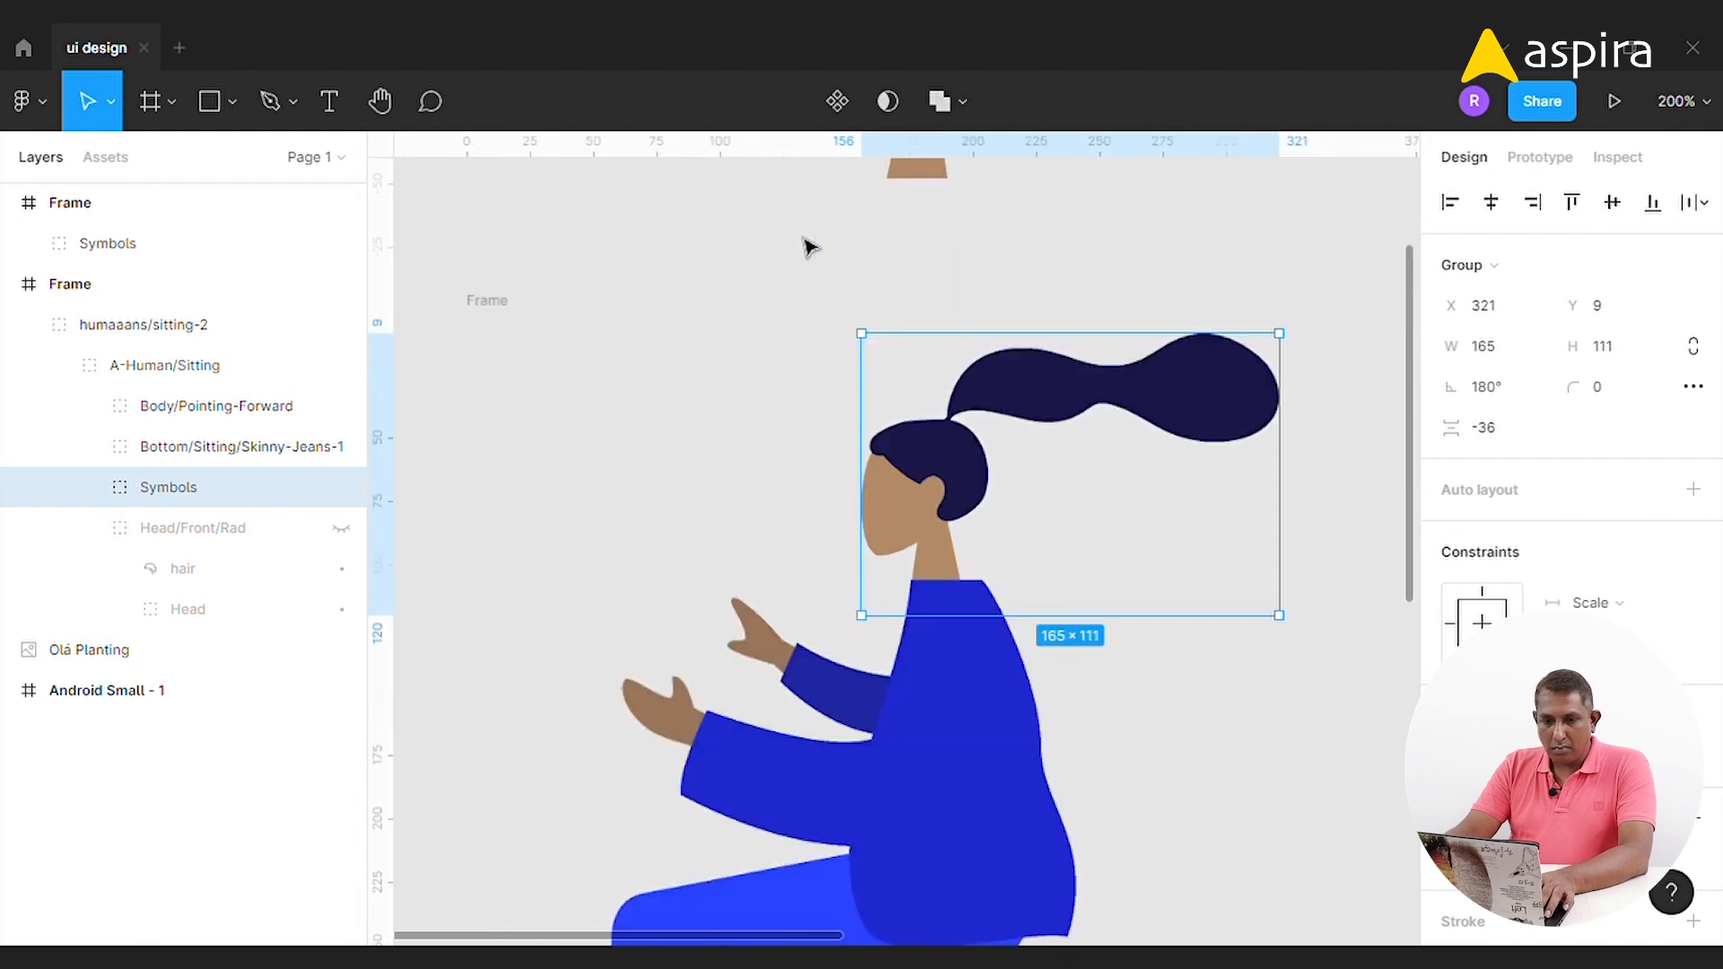
click(558, 364)
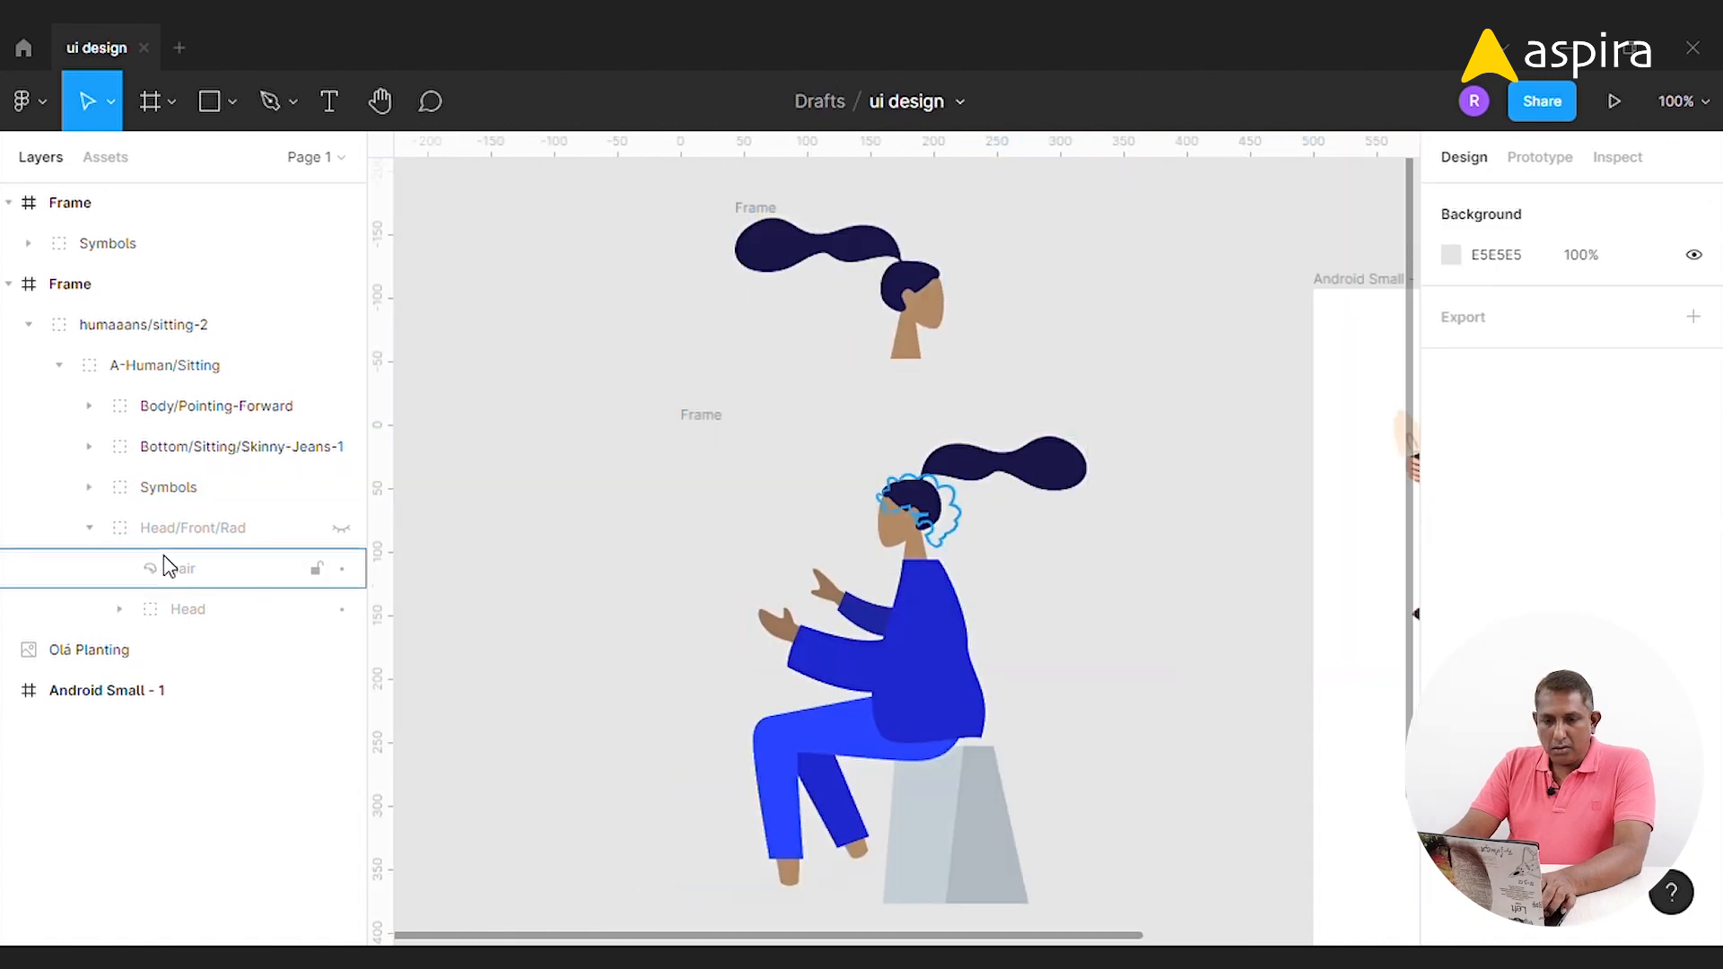
Collapse the Head/Front/Rad group, hide the Symbols ponytail head and show the original head on the seated figure.
click(148, 494)
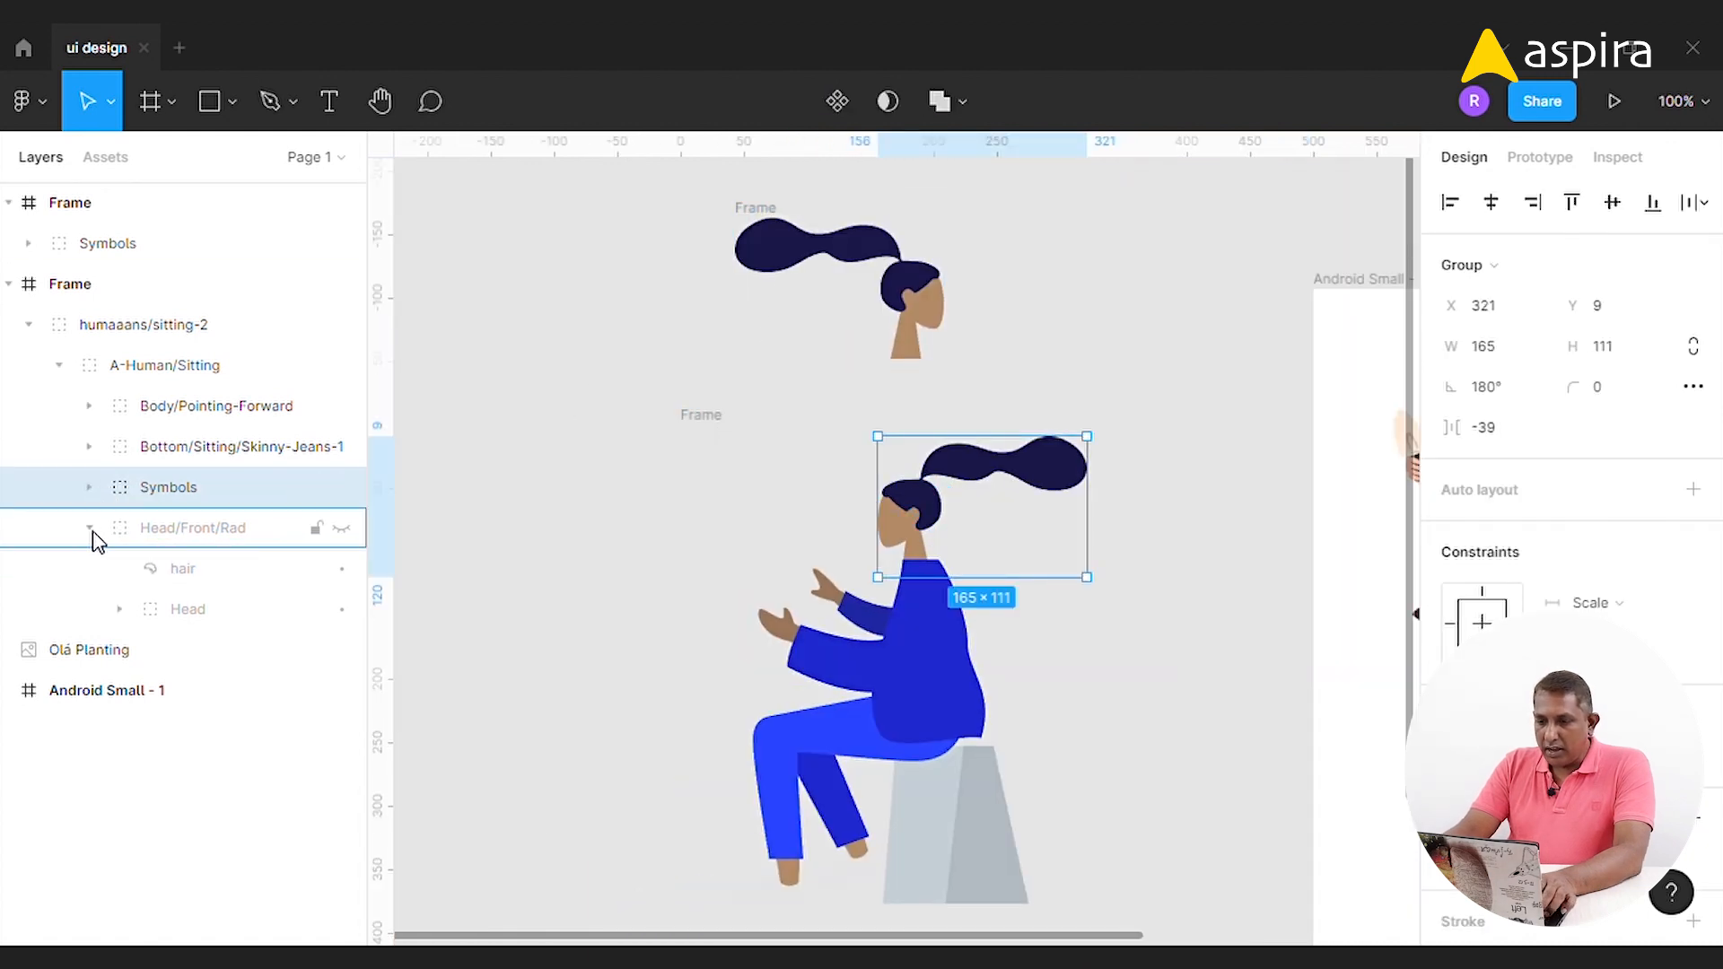
click(90, 531)
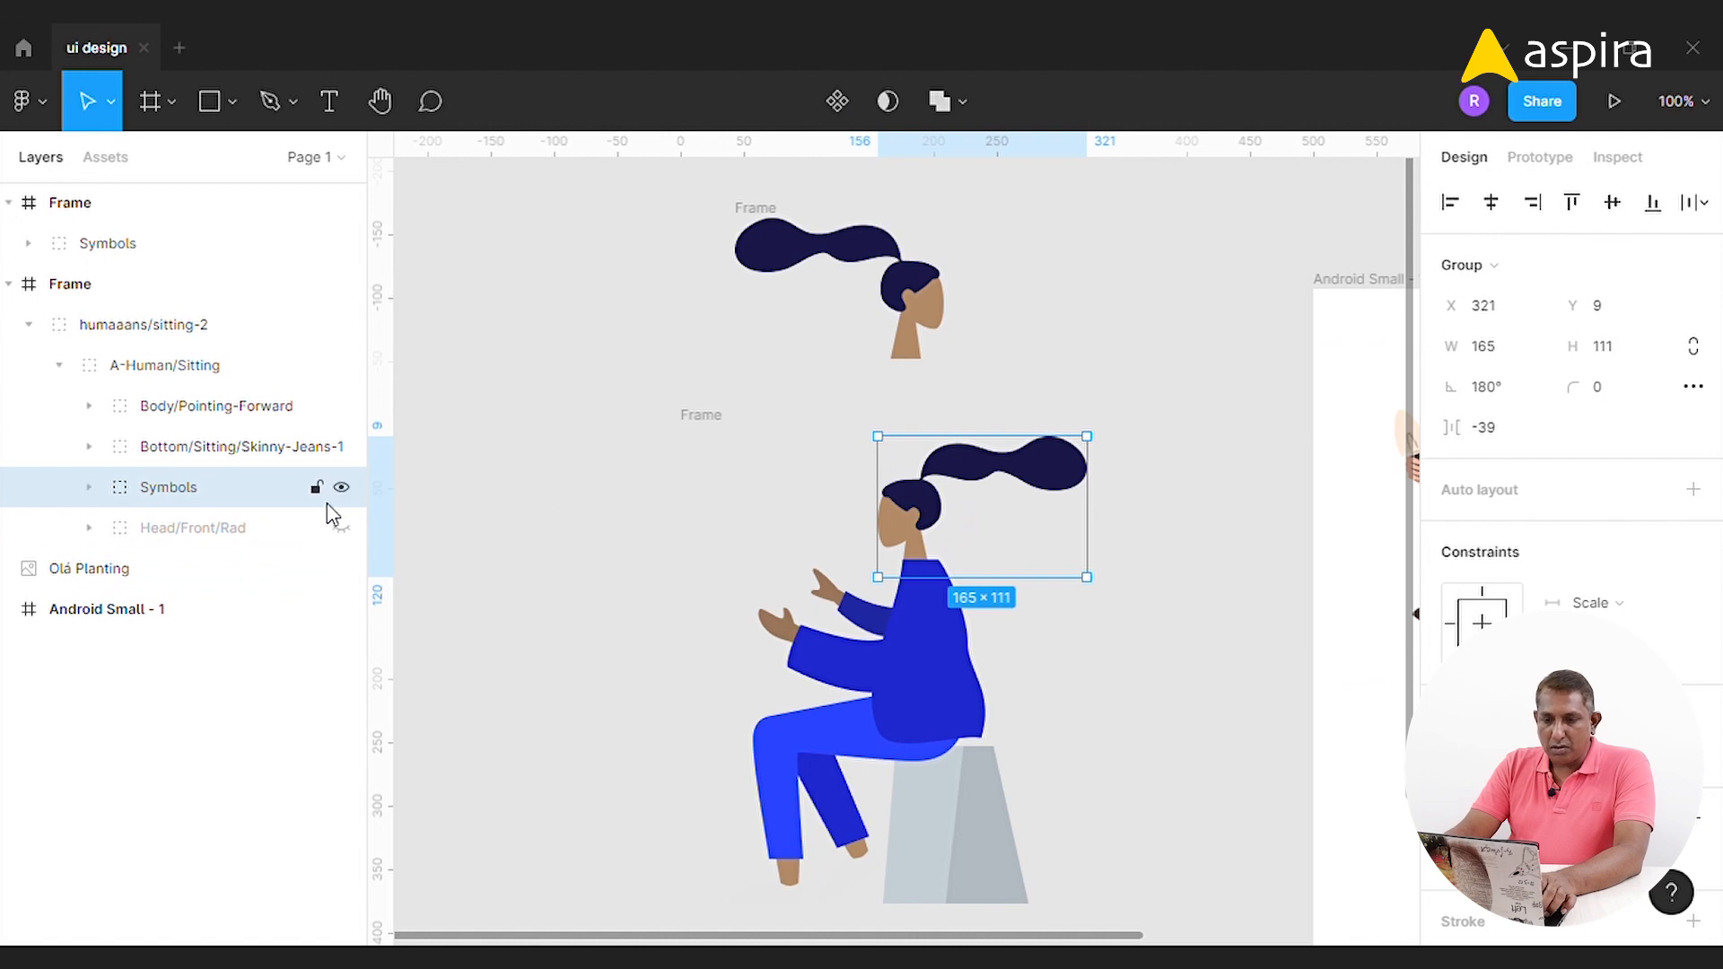
click(342, 487)
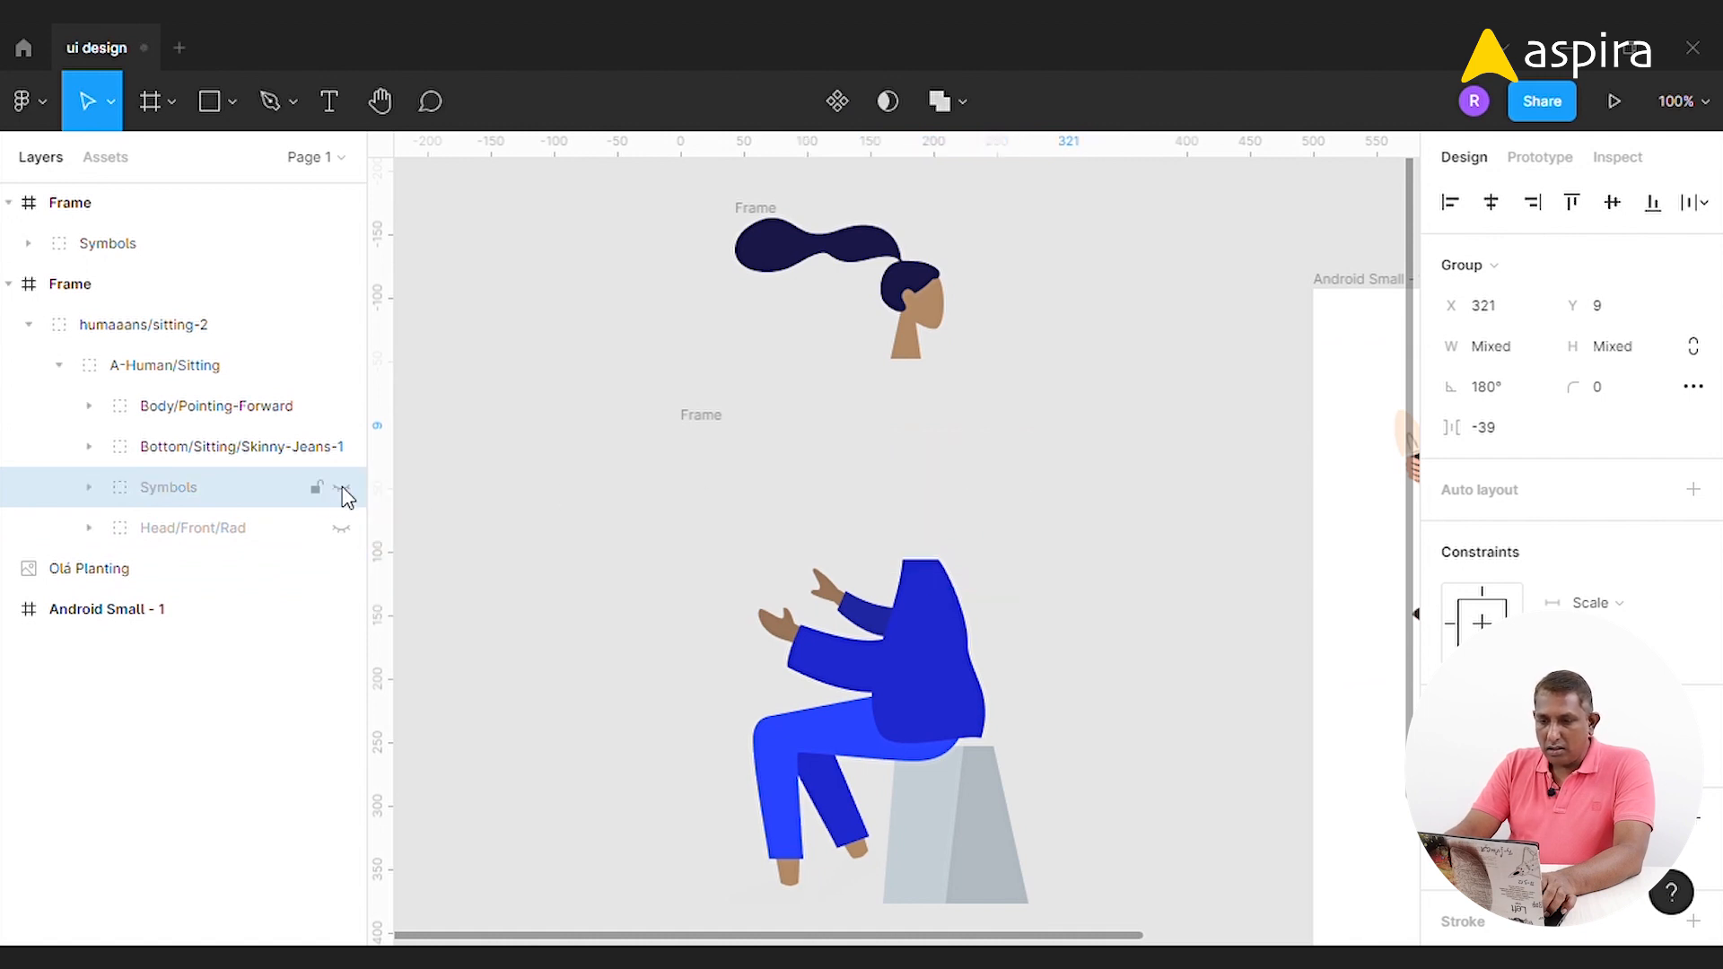
click(342, 531)
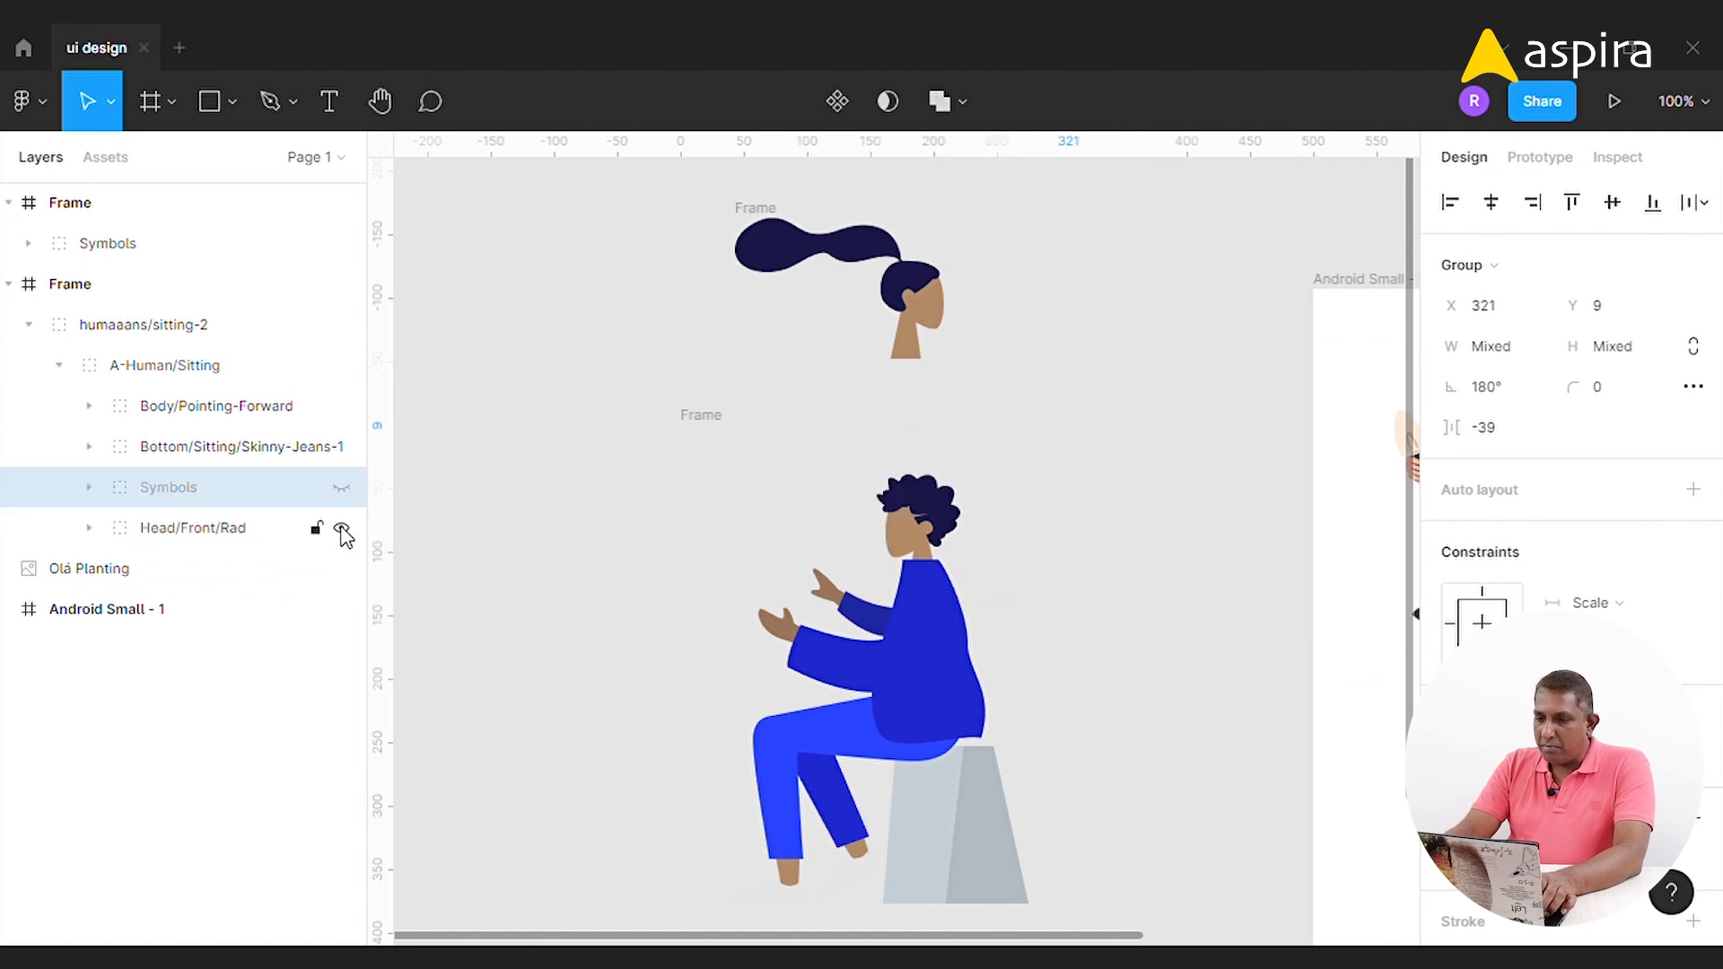
Swap the seated figure's original head for the Symbols ponytail head and nudge it on the neck to X 326, Y -1.
click(342, 529)
click(342, 488)
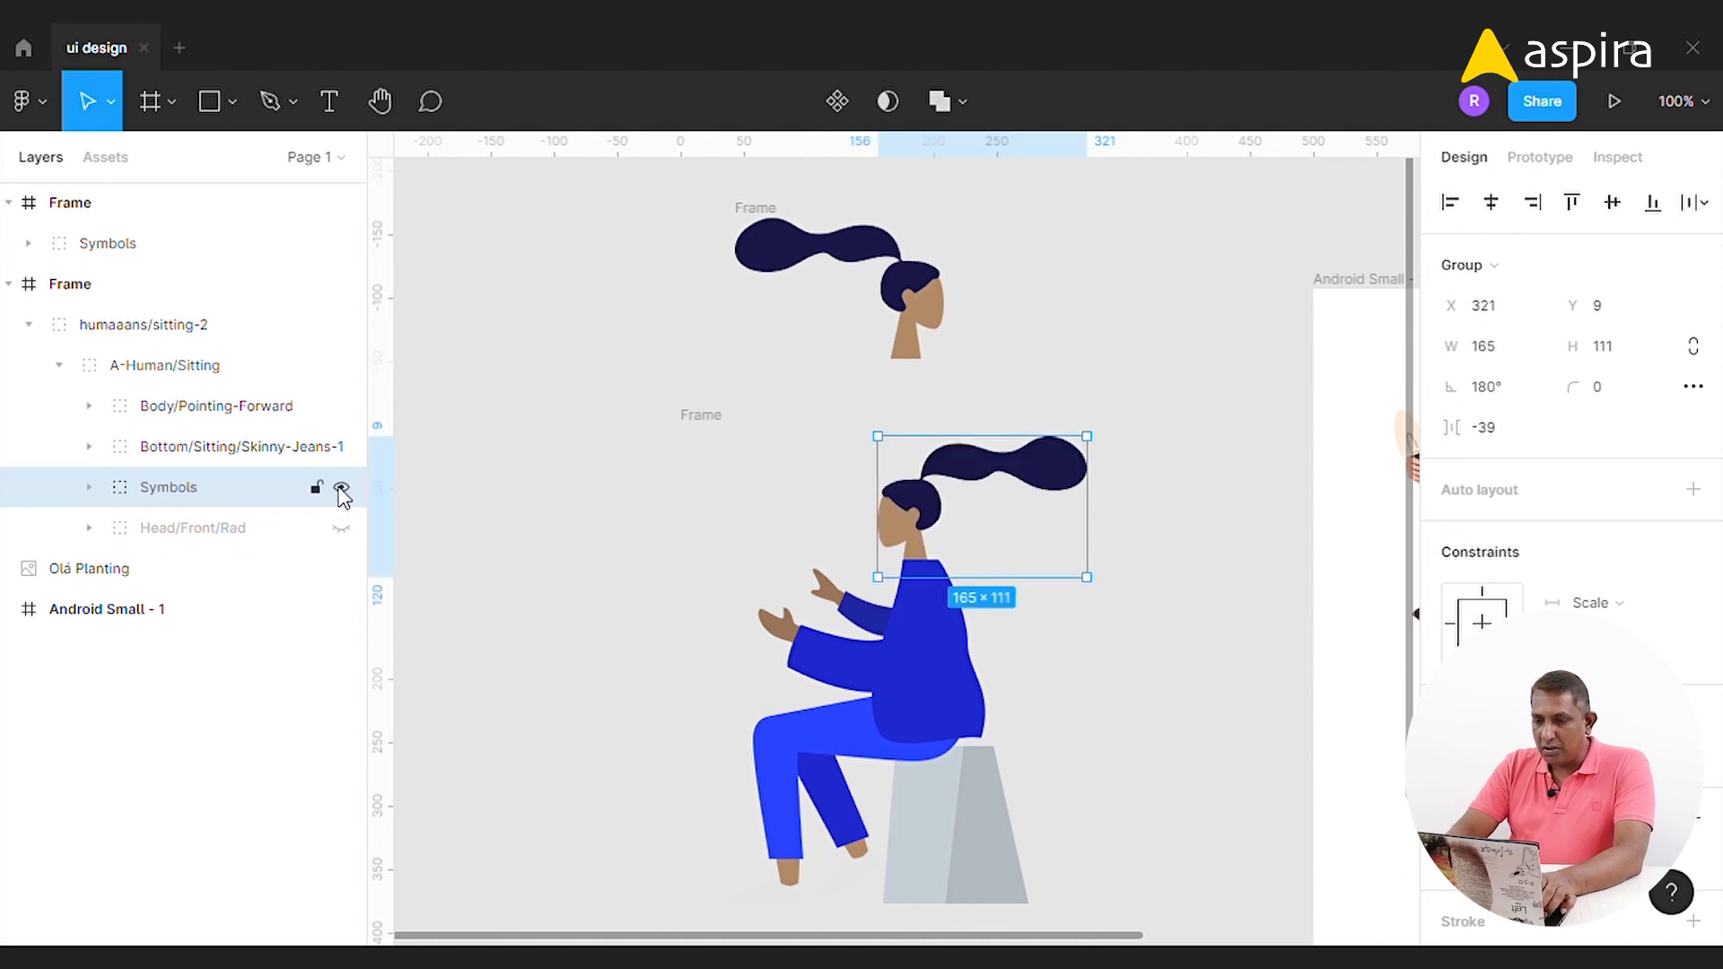
key(shift+Right)
key(Left)
key(Left)
key(Left)
key(Left)
key(Left)
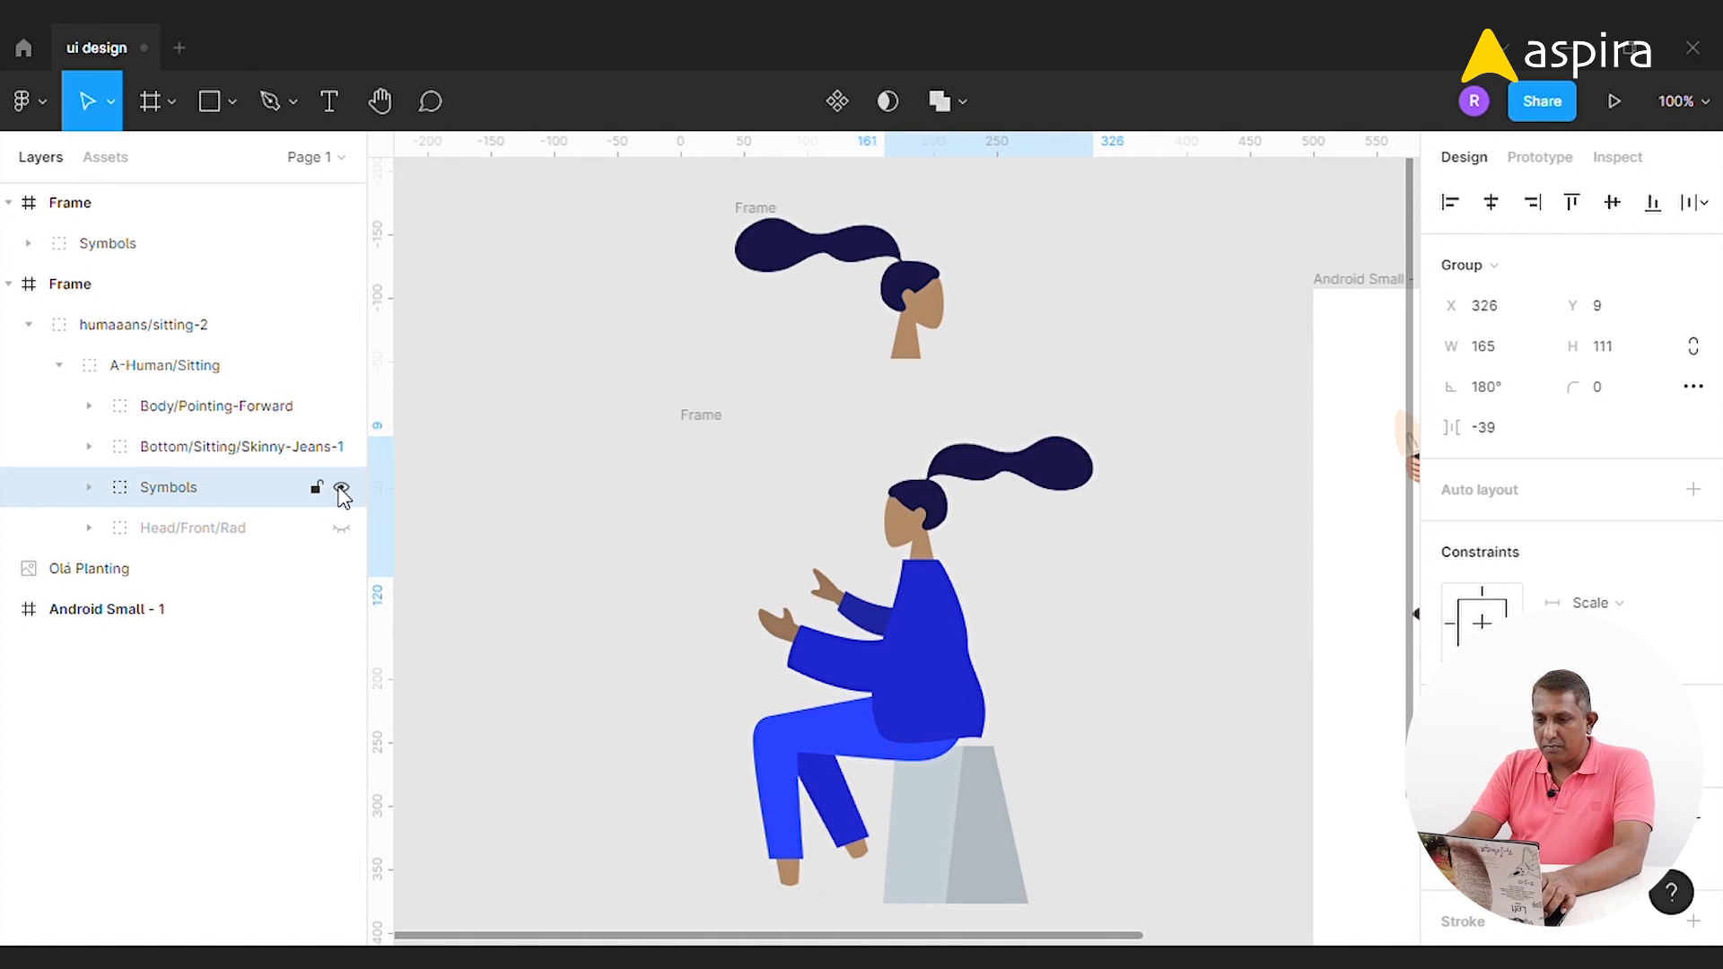
key(shift+Up)
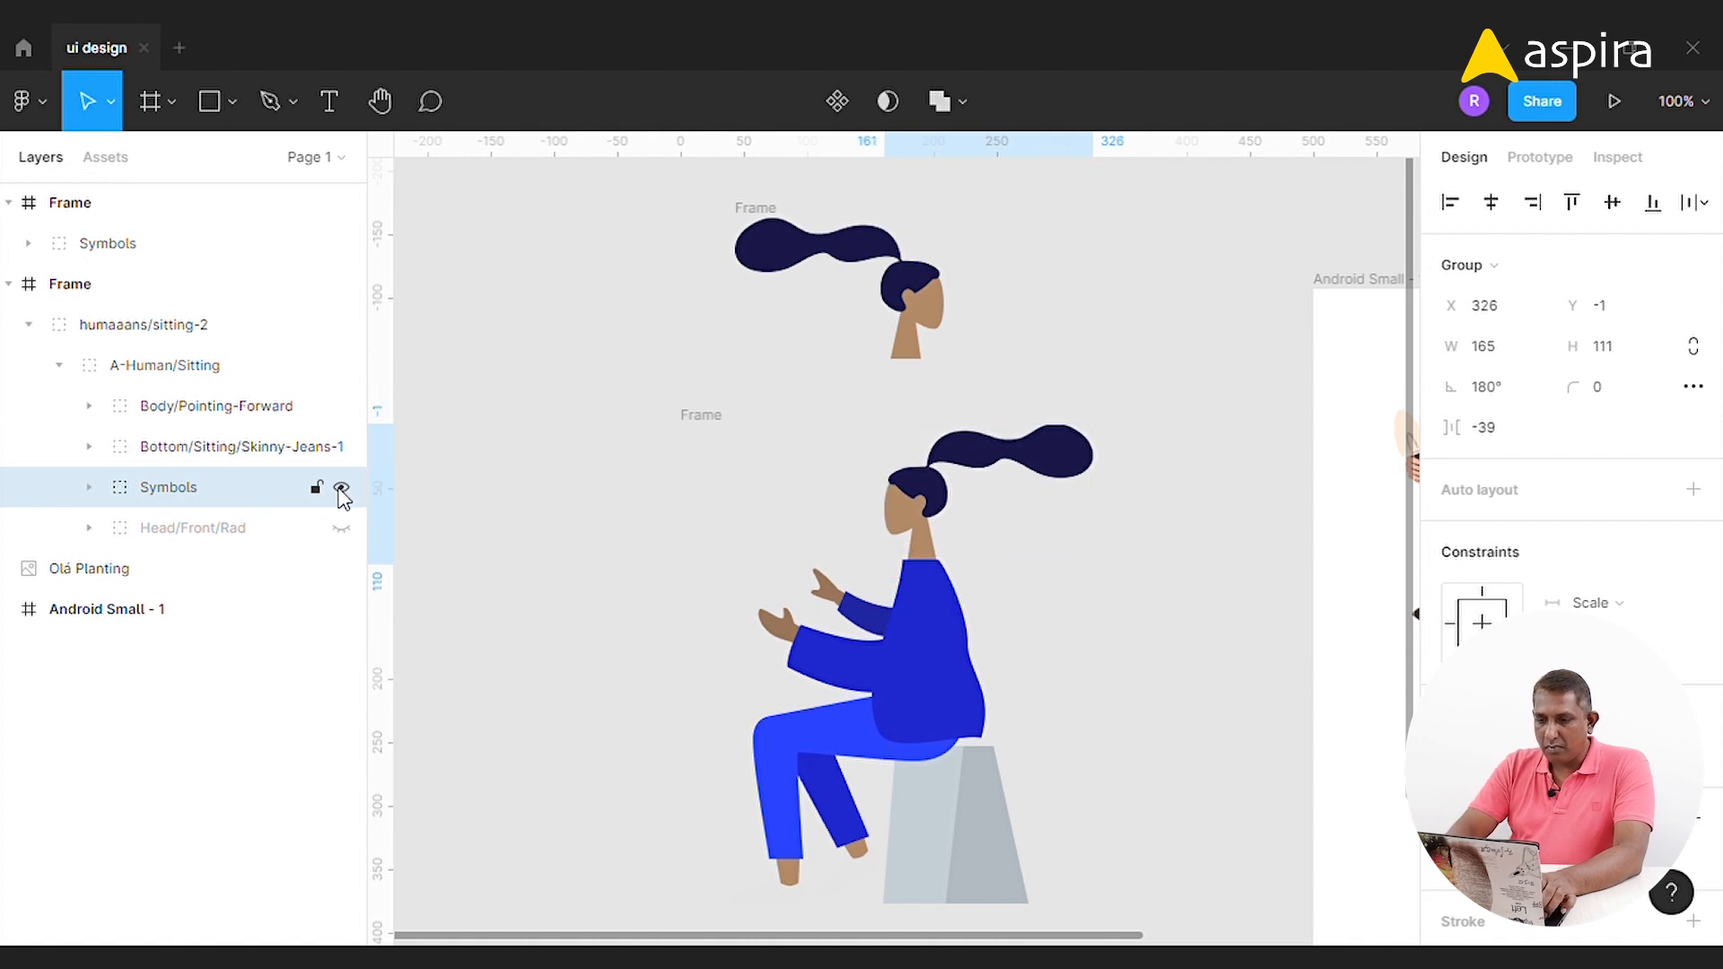
Switch the seated figure to its original head and back to the ponytail head to compare the two.
click(341, 487)
click(341, 529)
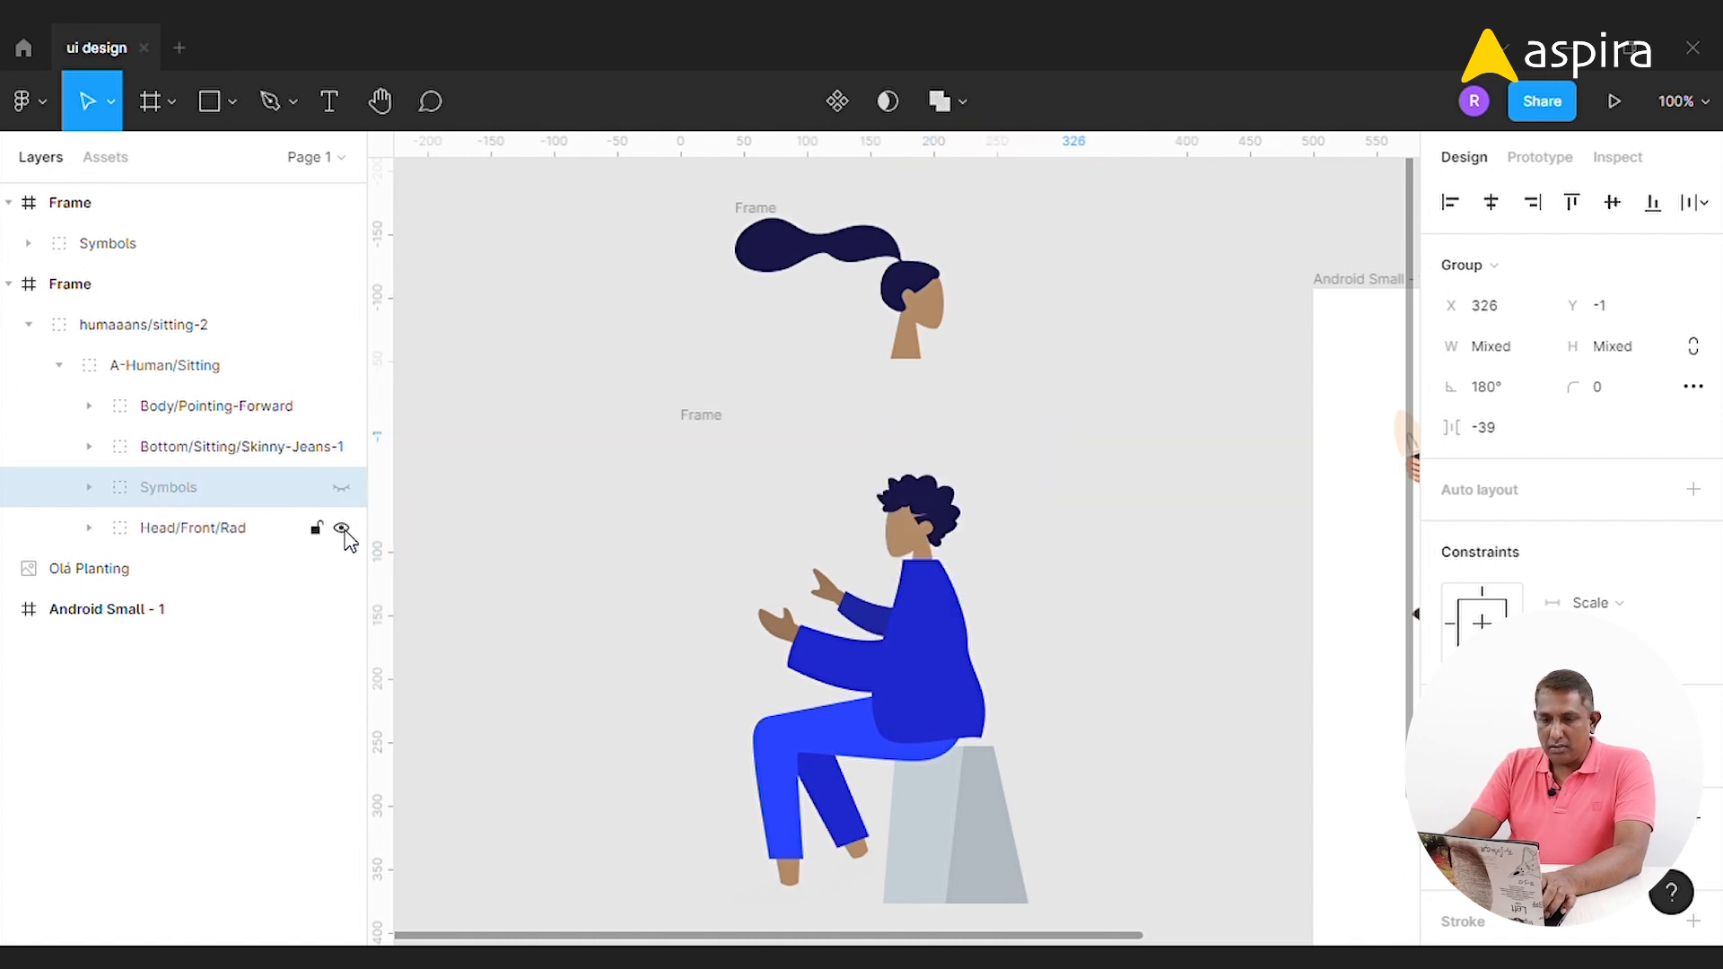
click(341, 487)
click(342, 528)
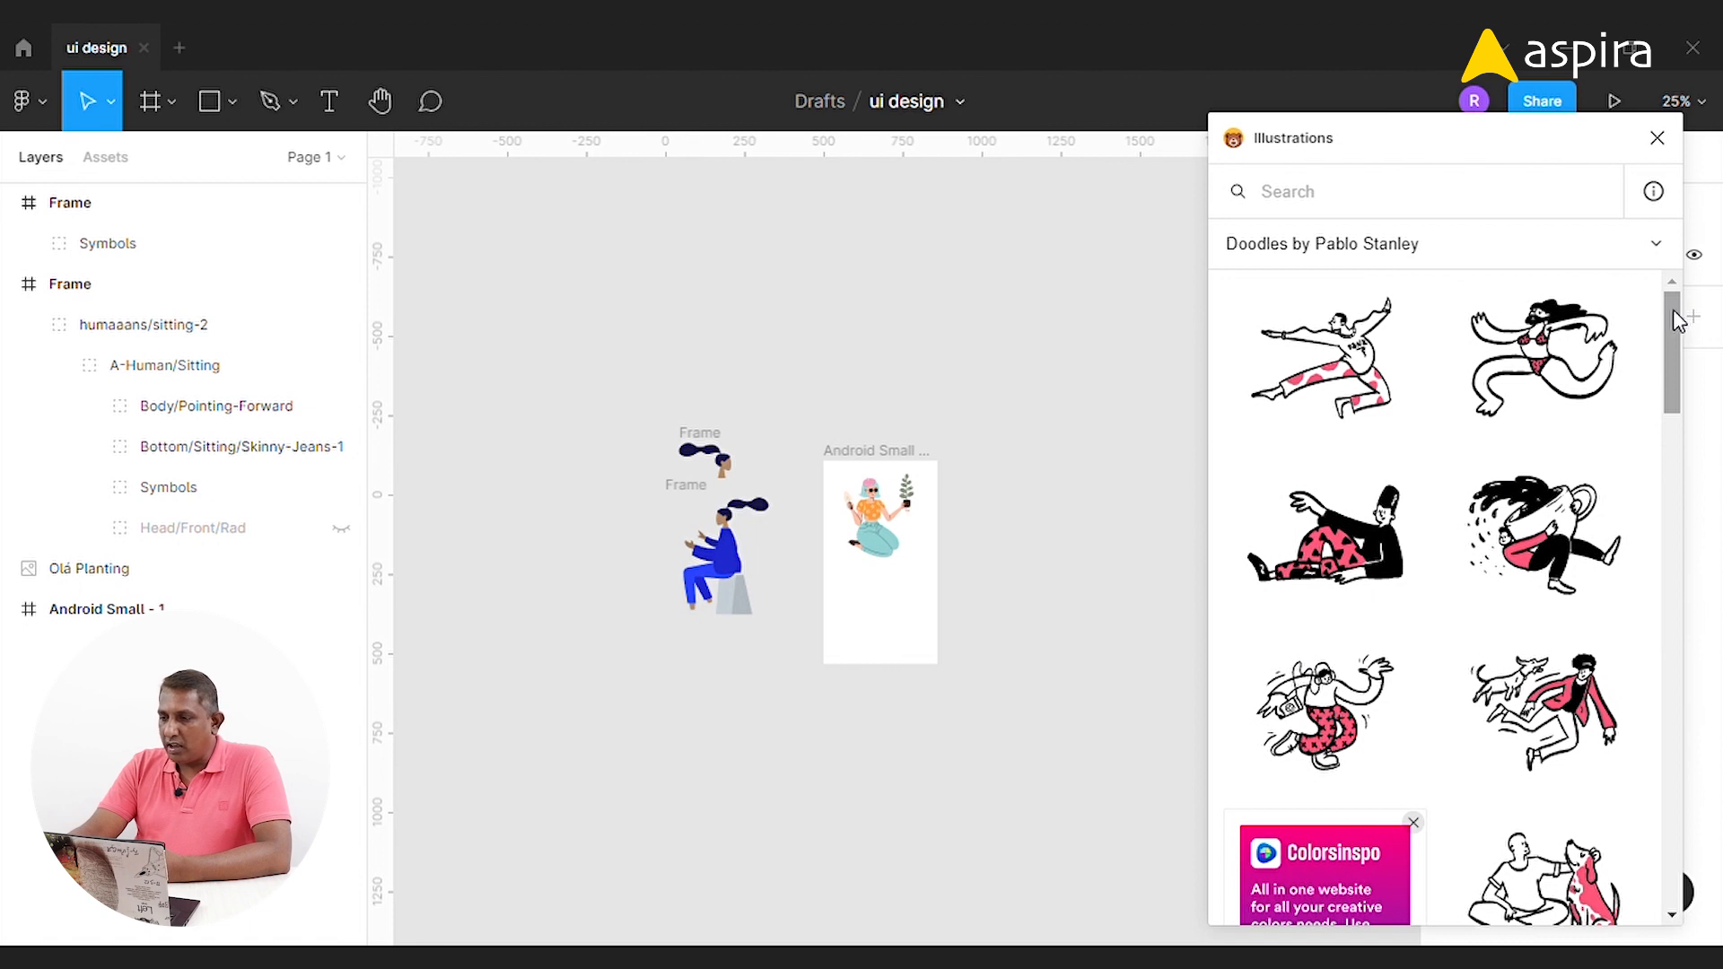
Place the sitting-reading doodle from the Doodles by Pablo Stanley collection on the canvas above the Android Small frame.
drag(1673, 310, 1666, 691)
mouse_move(1325, 687)
mouse_down()
mouse_move(1065, 439)
mouse_move(761, 244)
mouse_move(829, 190)
mouse_up()
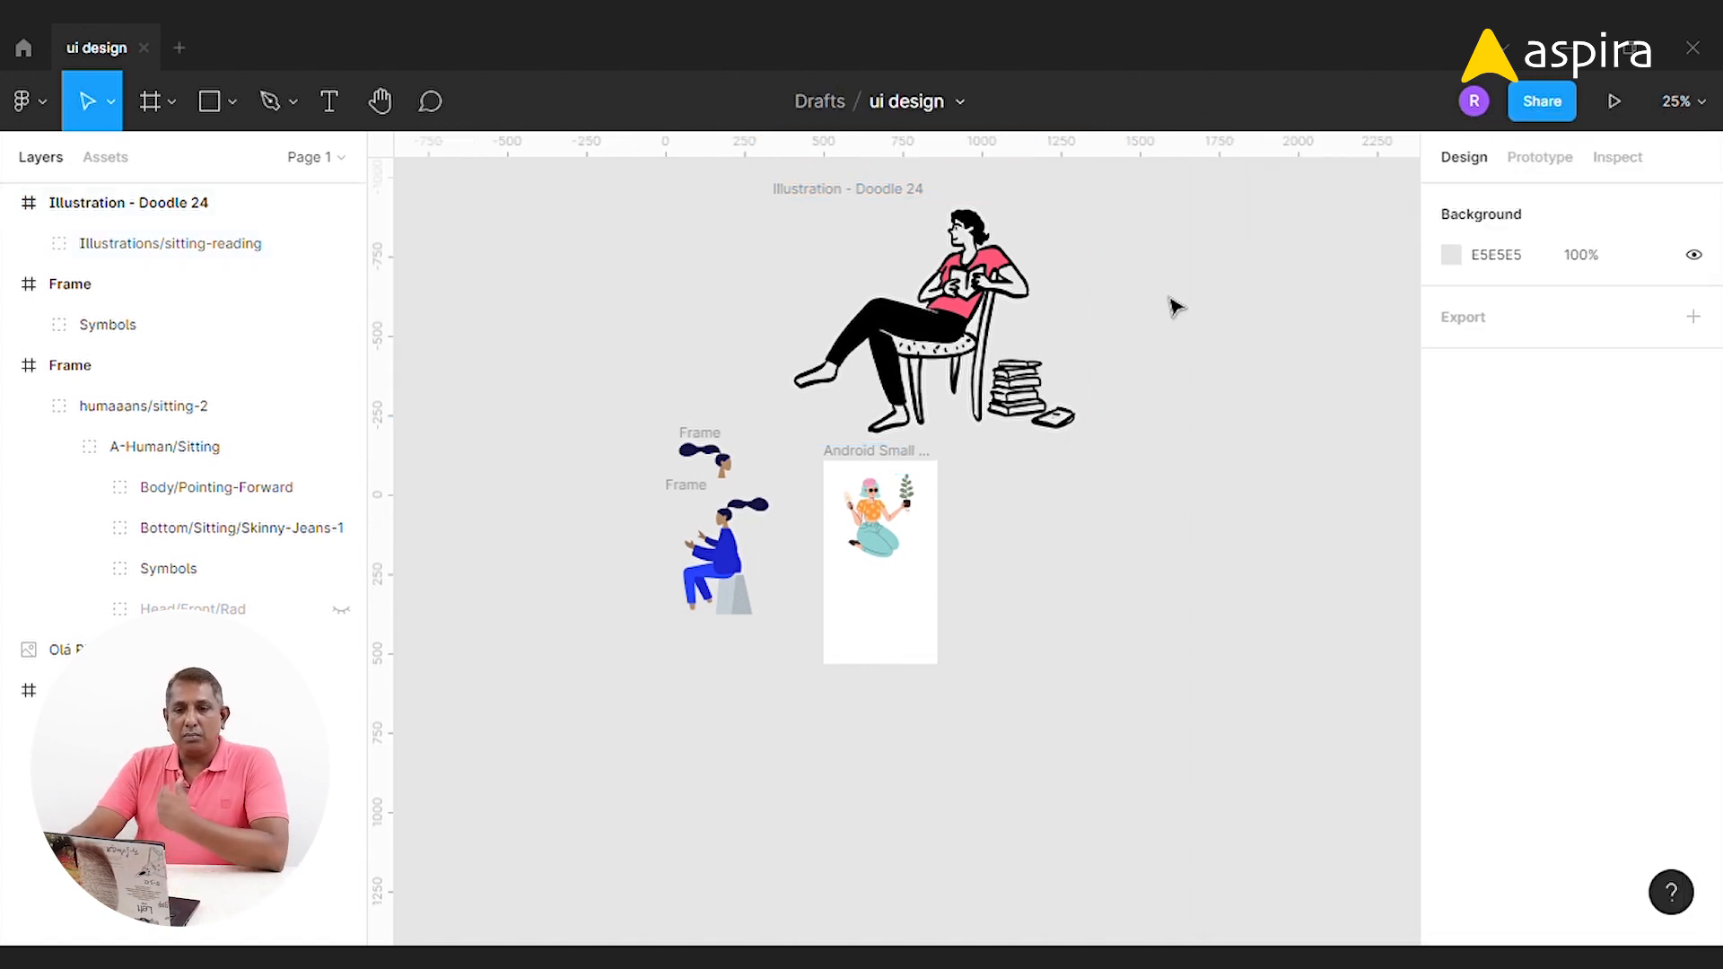
Run the Storyset by Freepik plugin, move its window off the artwork and search its illustrations for "marketing".
click(19, 106)
mouse_move(114, 451)
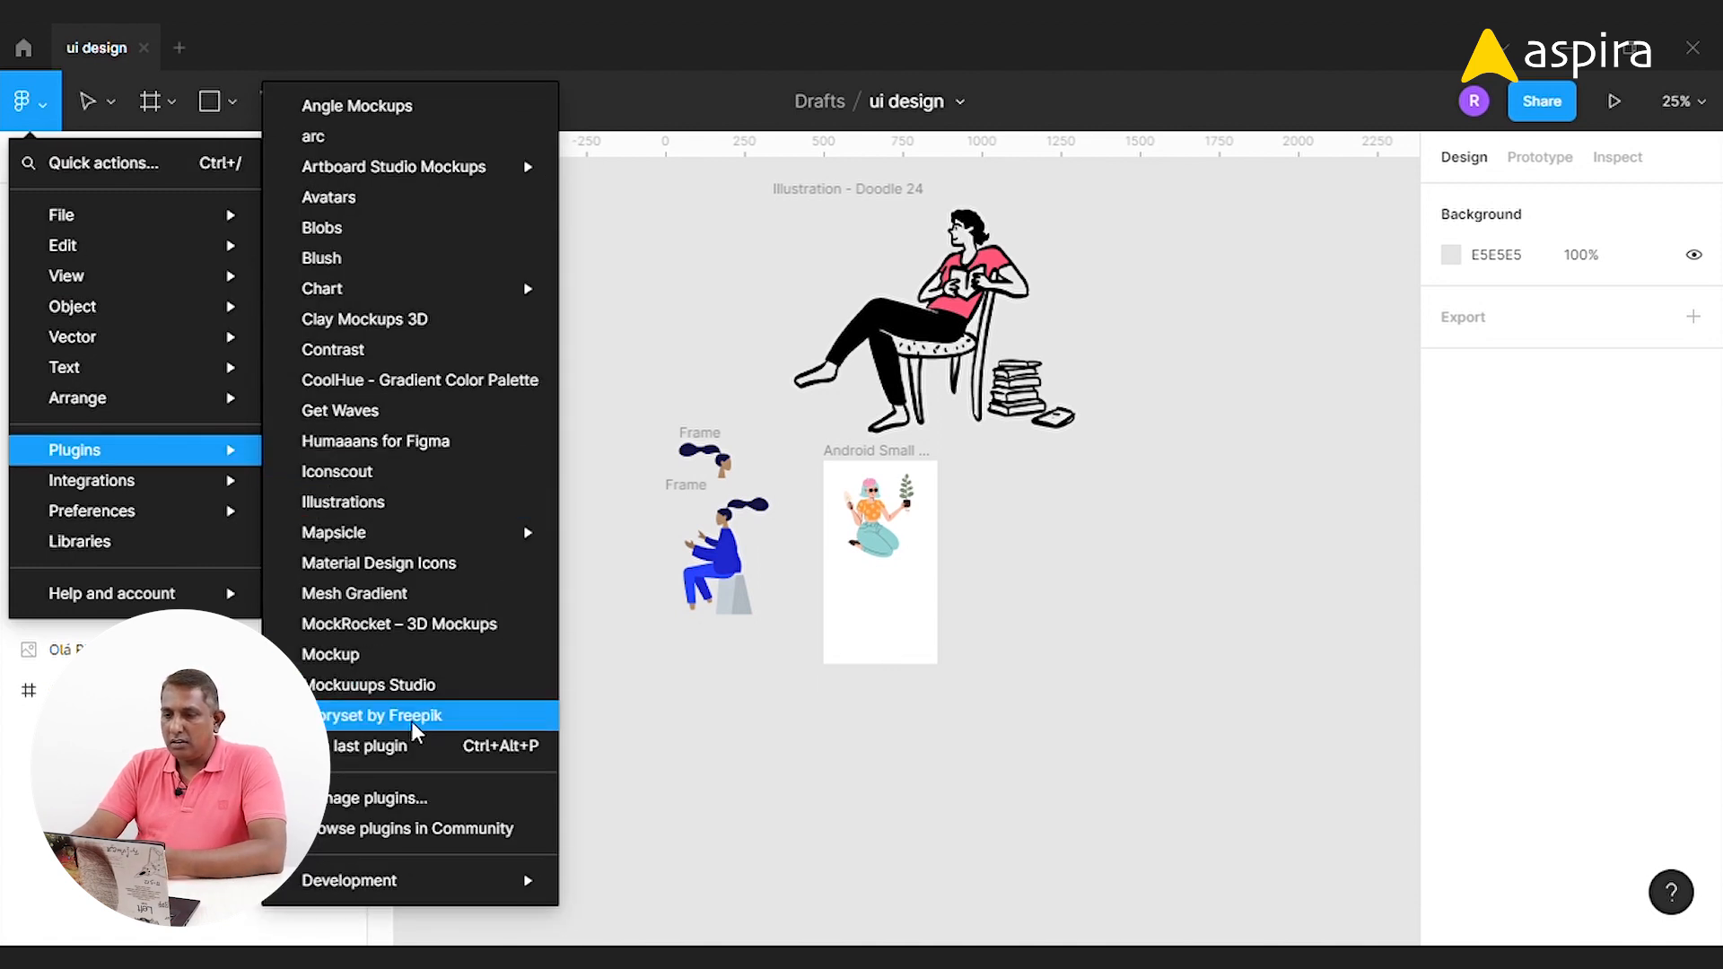
click(423, 728)
drag(847, 84, 1269, 35)
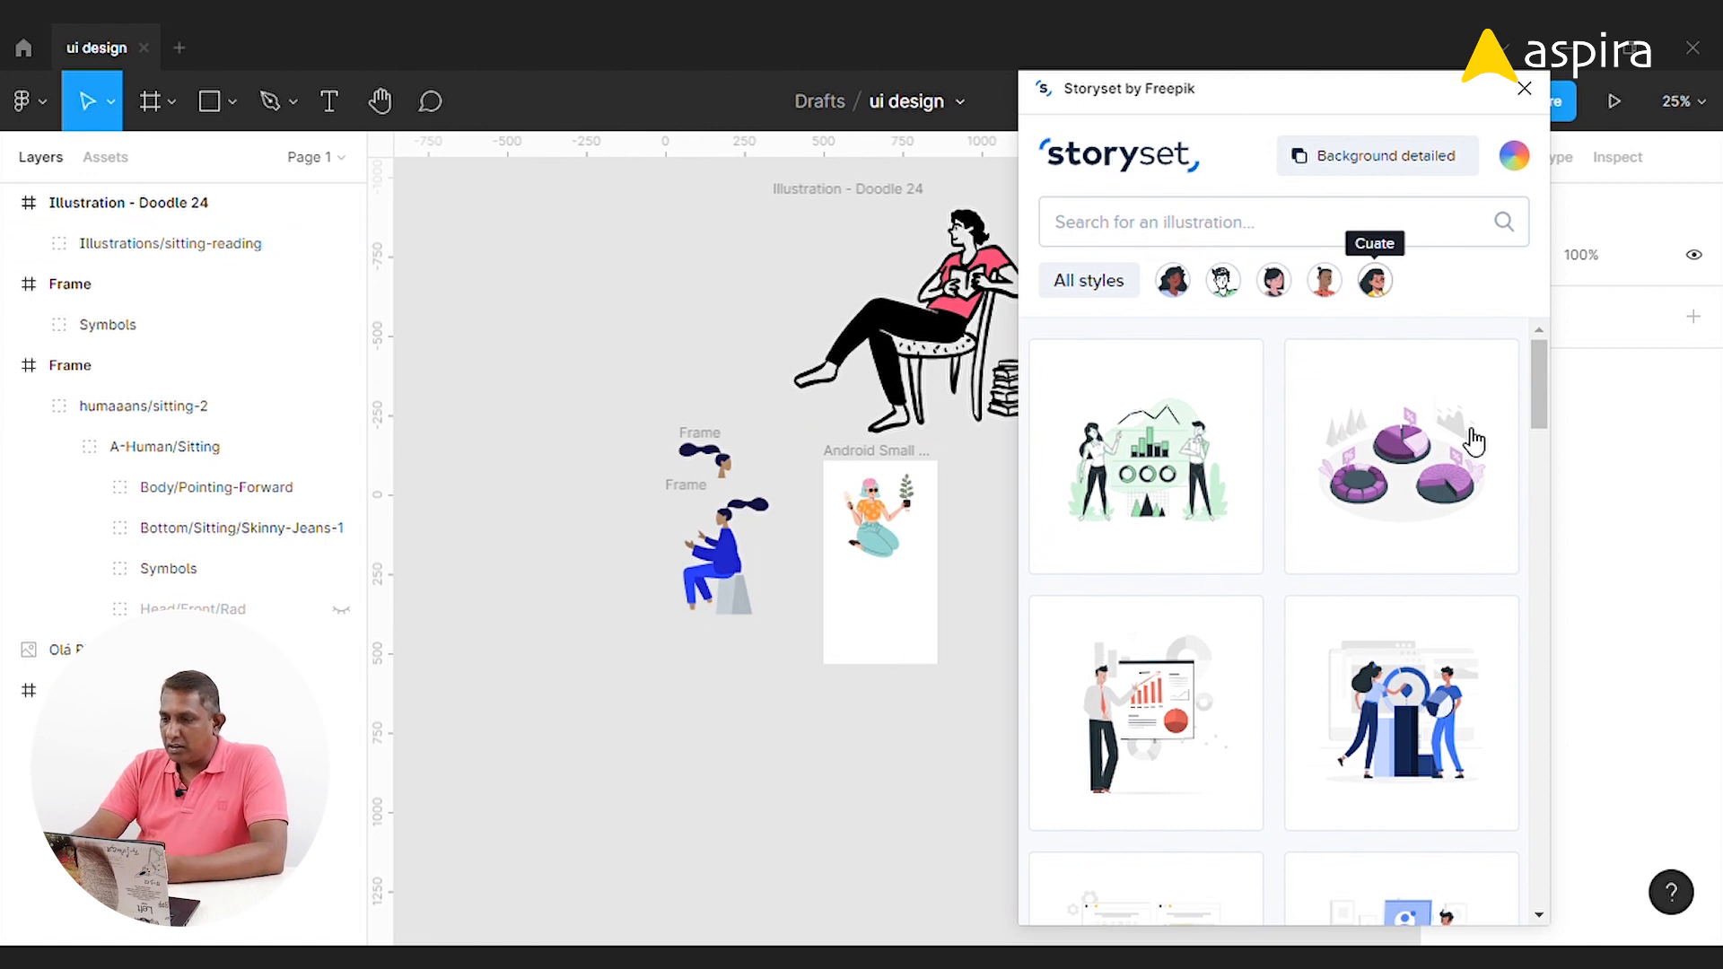
click(1266, 238)
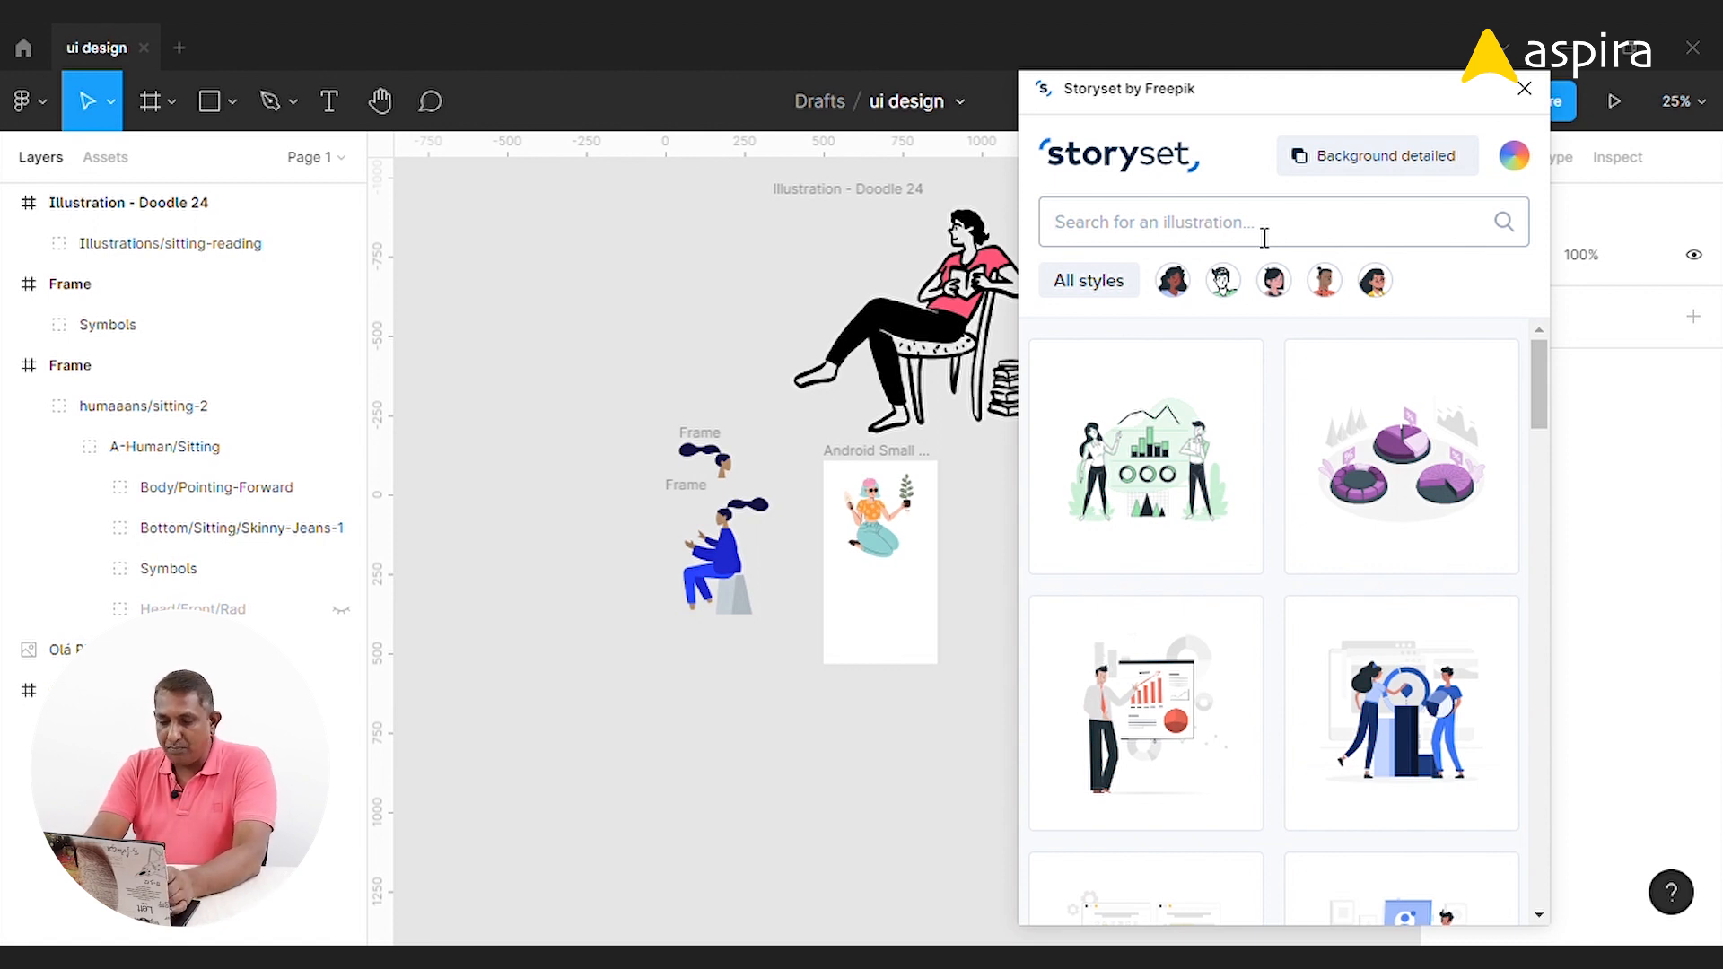
text(marketing)
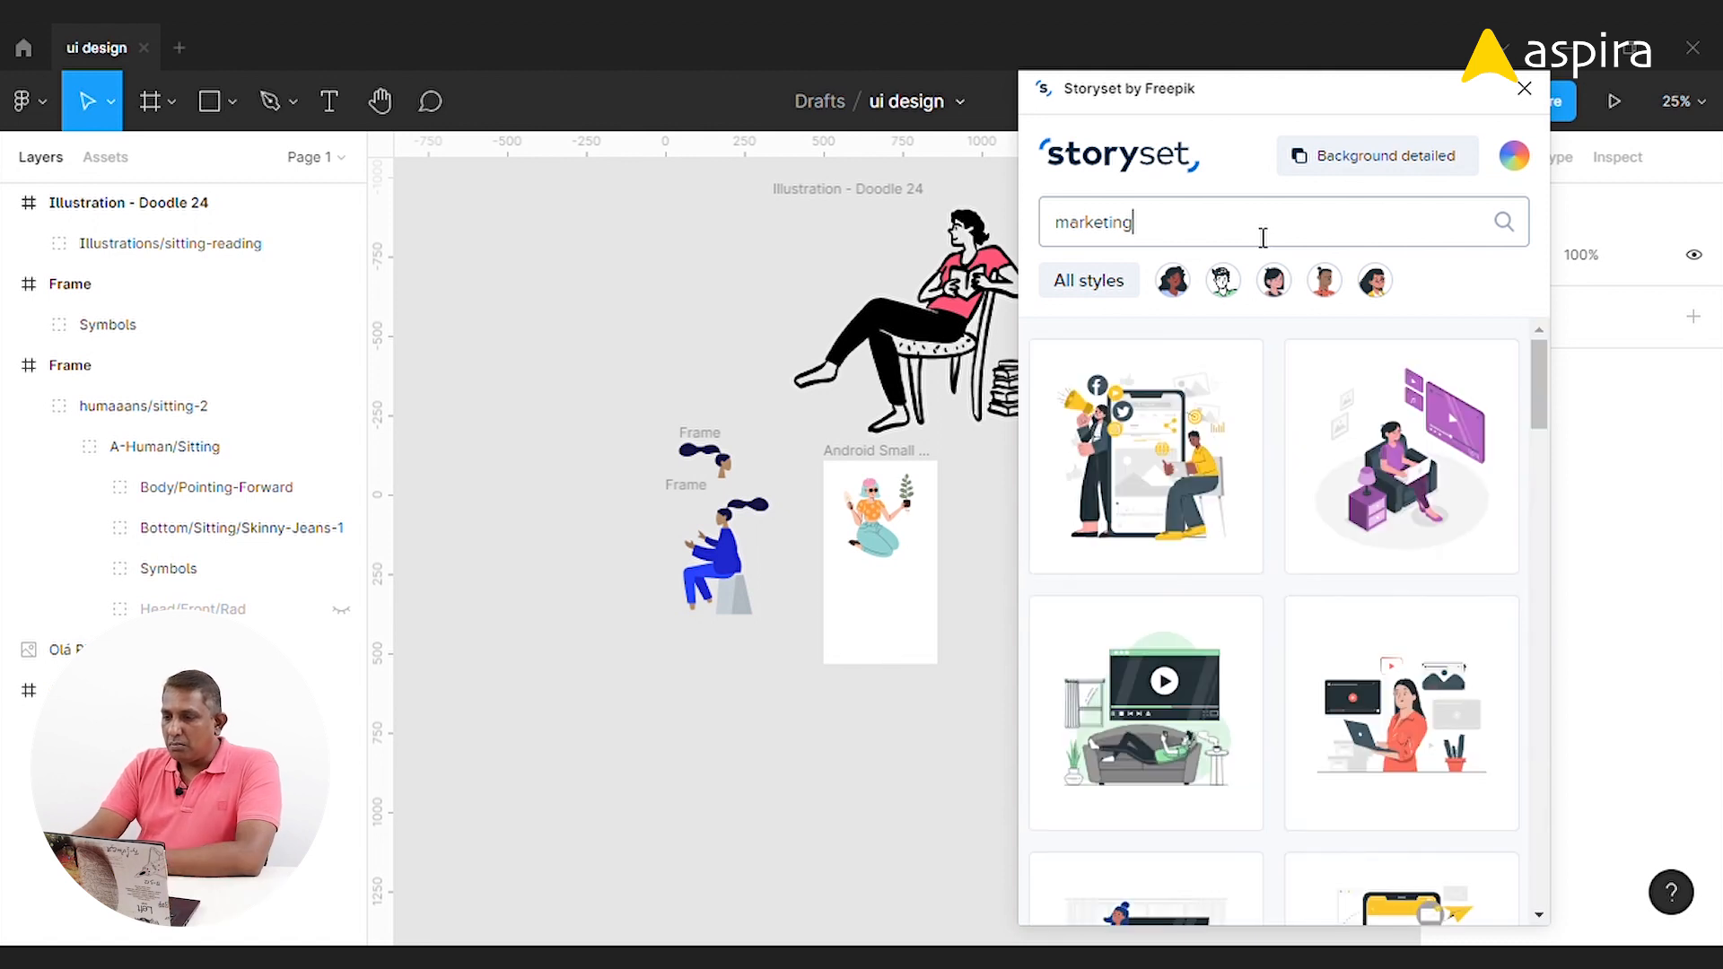
Insert the yellow mobile-marketing/cuate illustration from the marketing results onto the canvas and close the Storyset plugin.
drag(1538, 375, 1541, 549)
click(1179, 384)
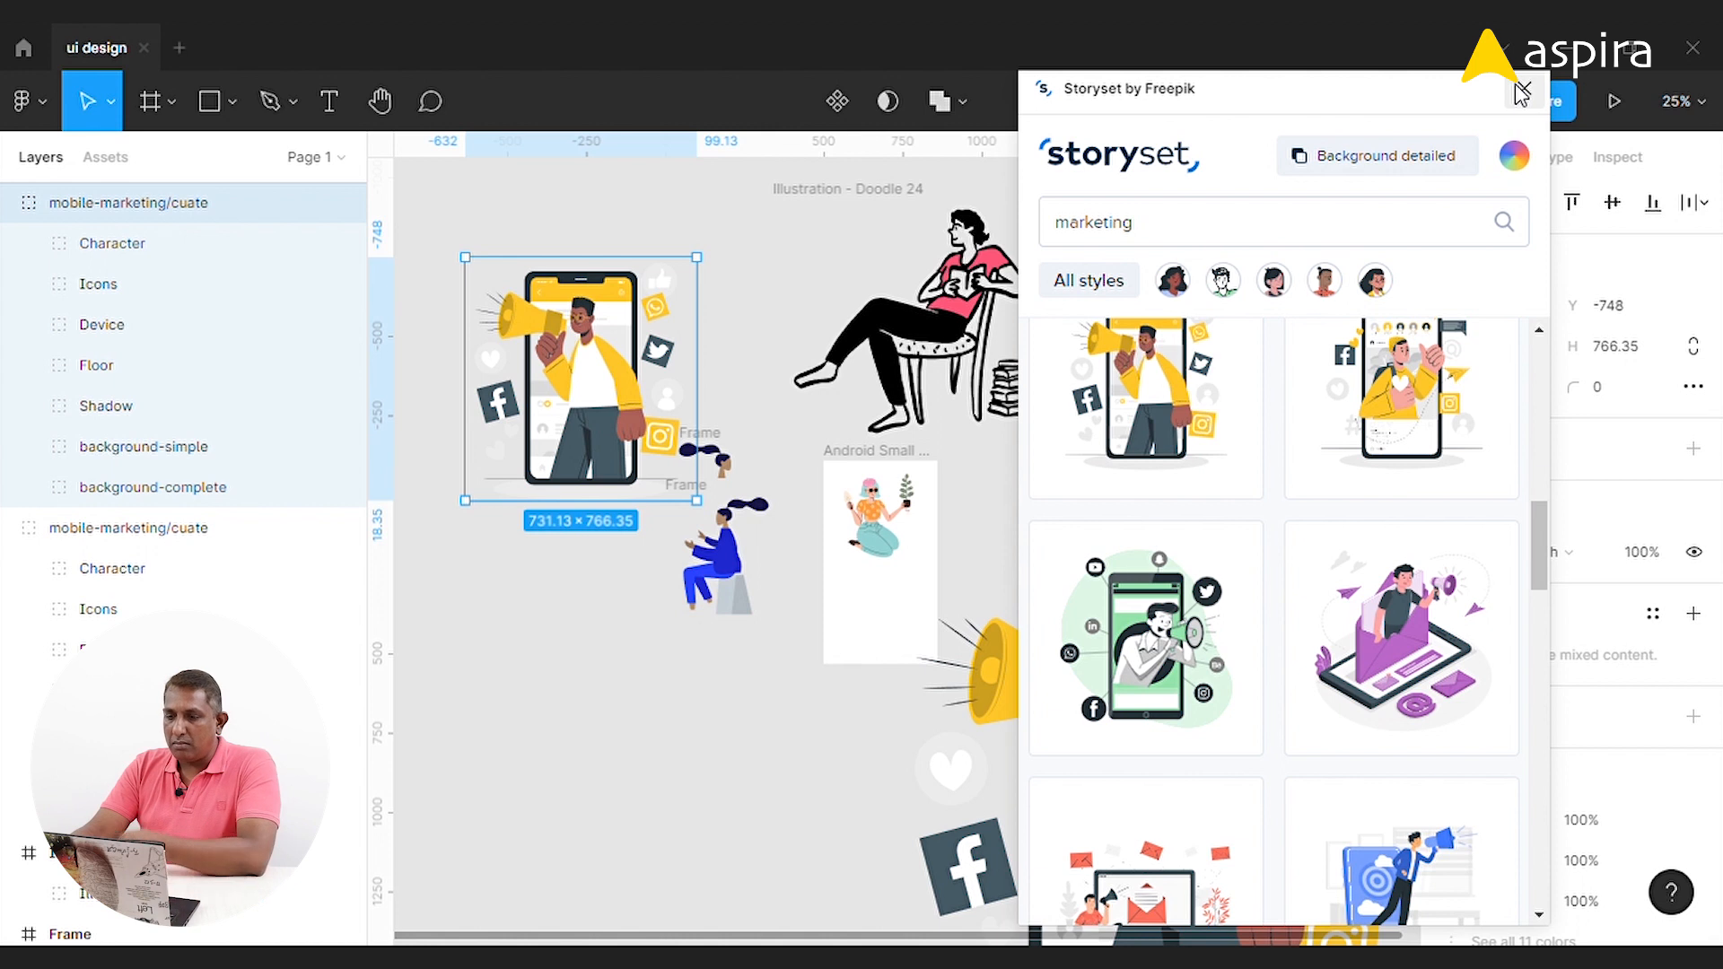
click(1523, 93)
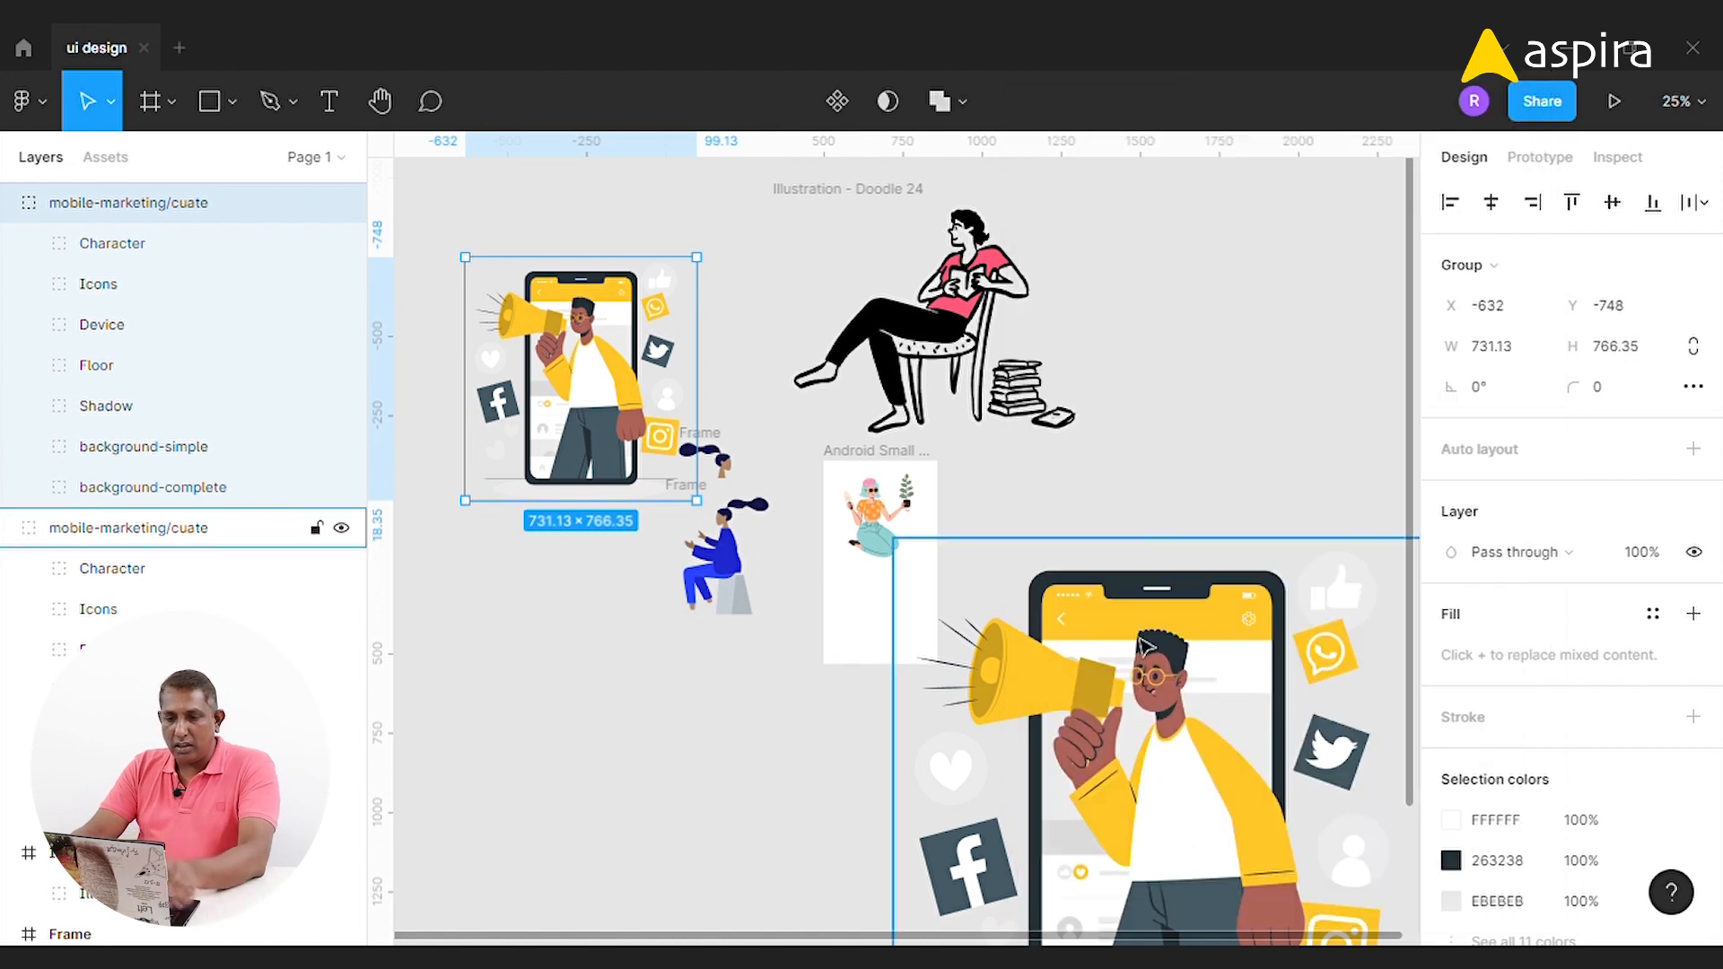
click(1146, 645)
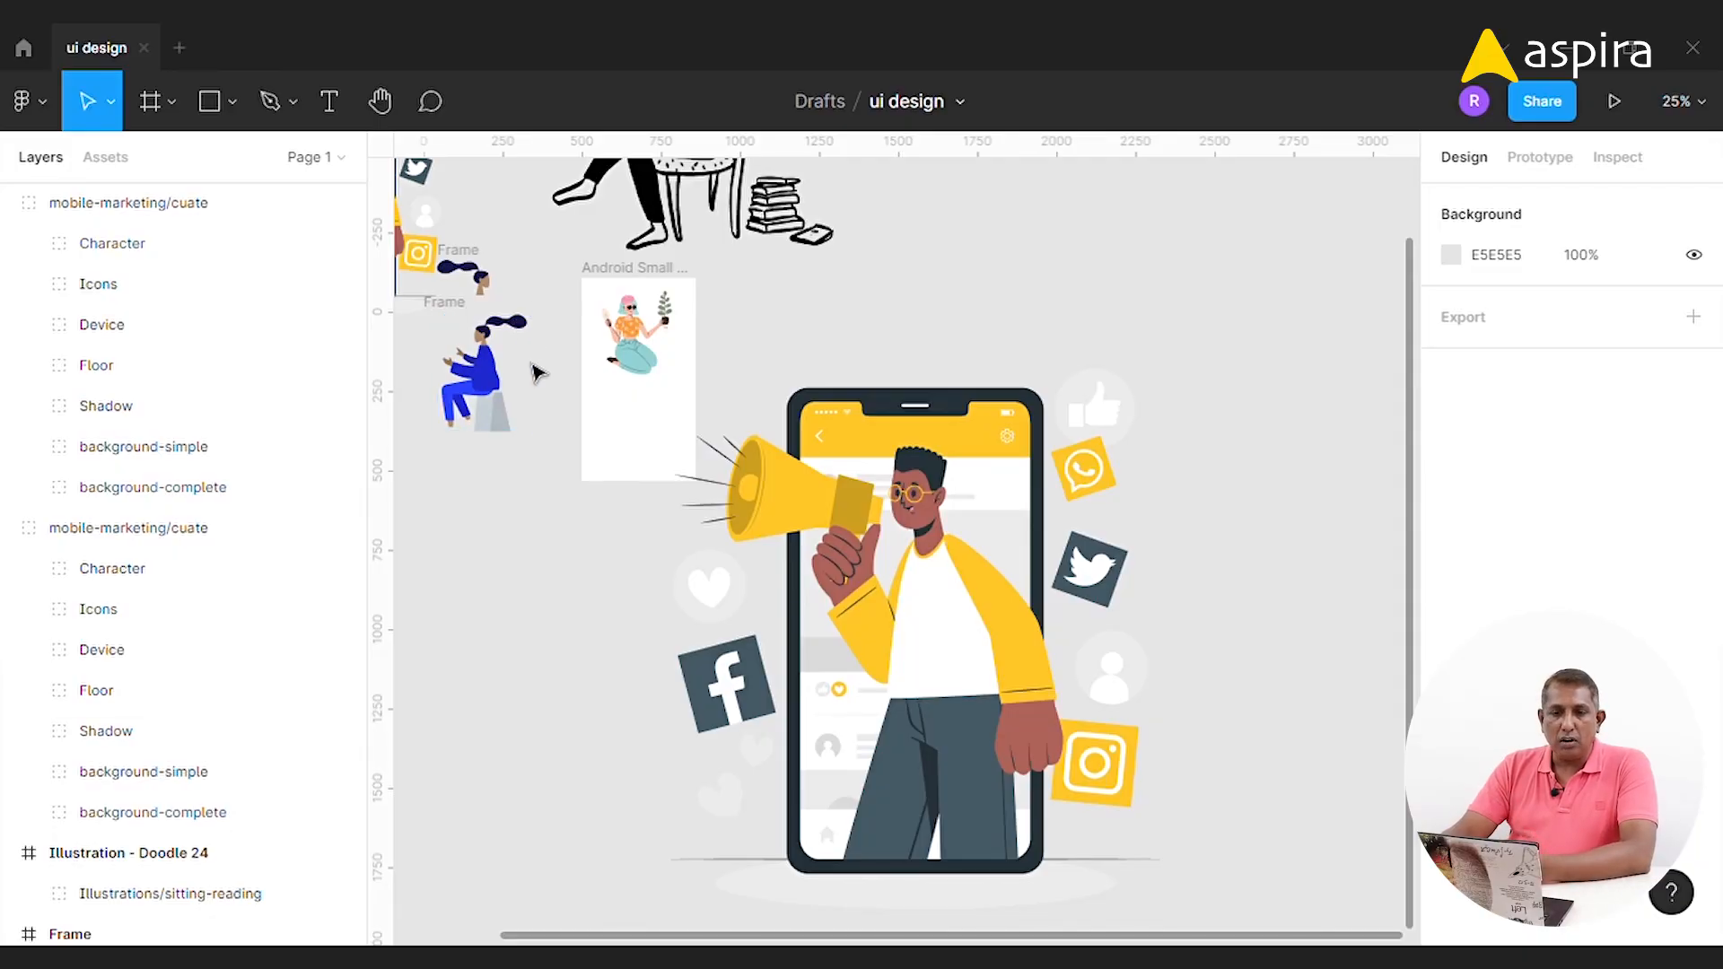
Open the Figma Community from the home page and search its plugins for "blush".
click(25, 50)
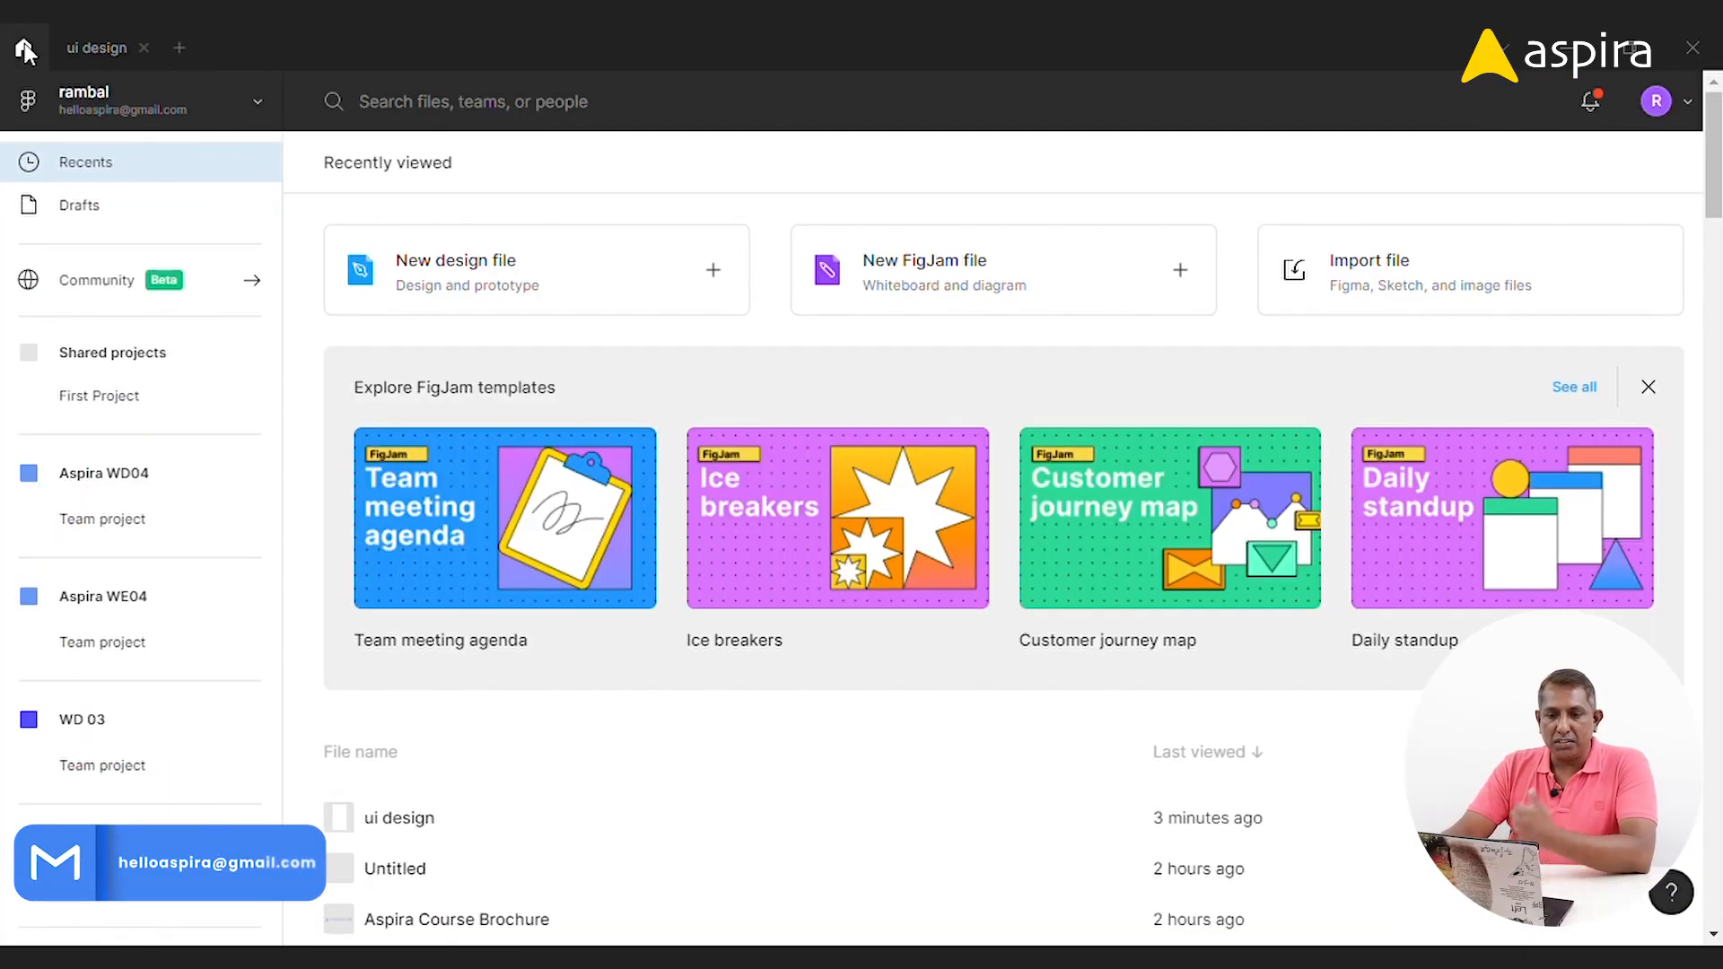
click(94, 279)
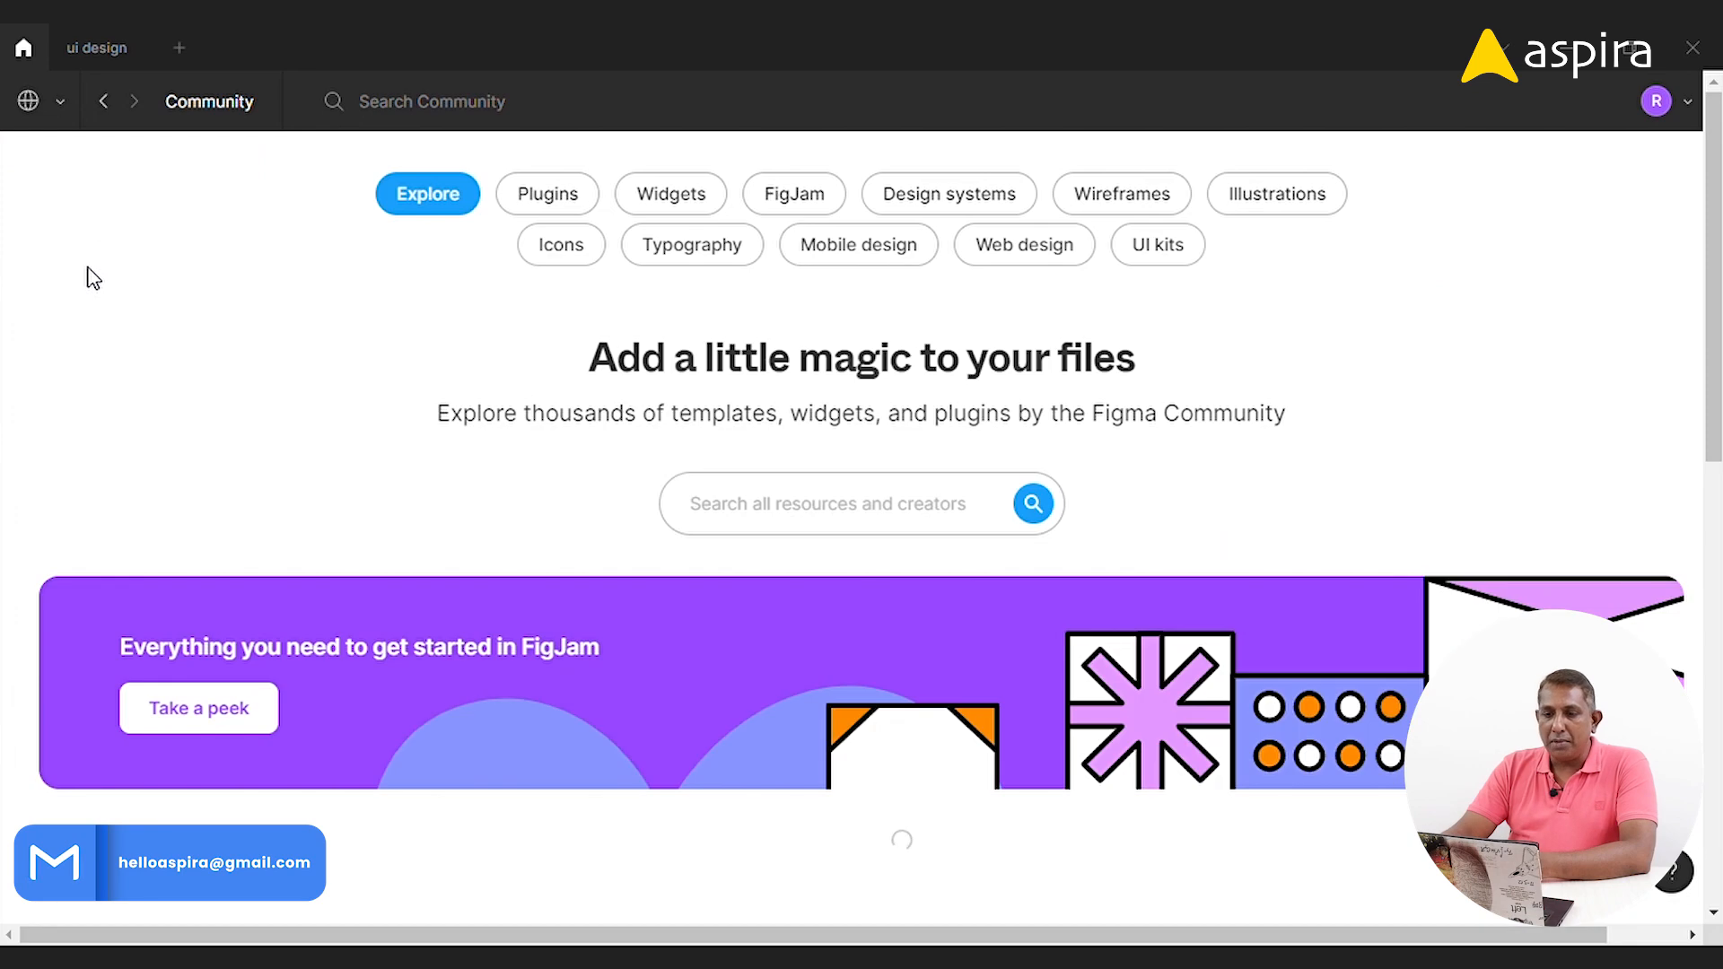
click(527, 208)
click(774, 512)
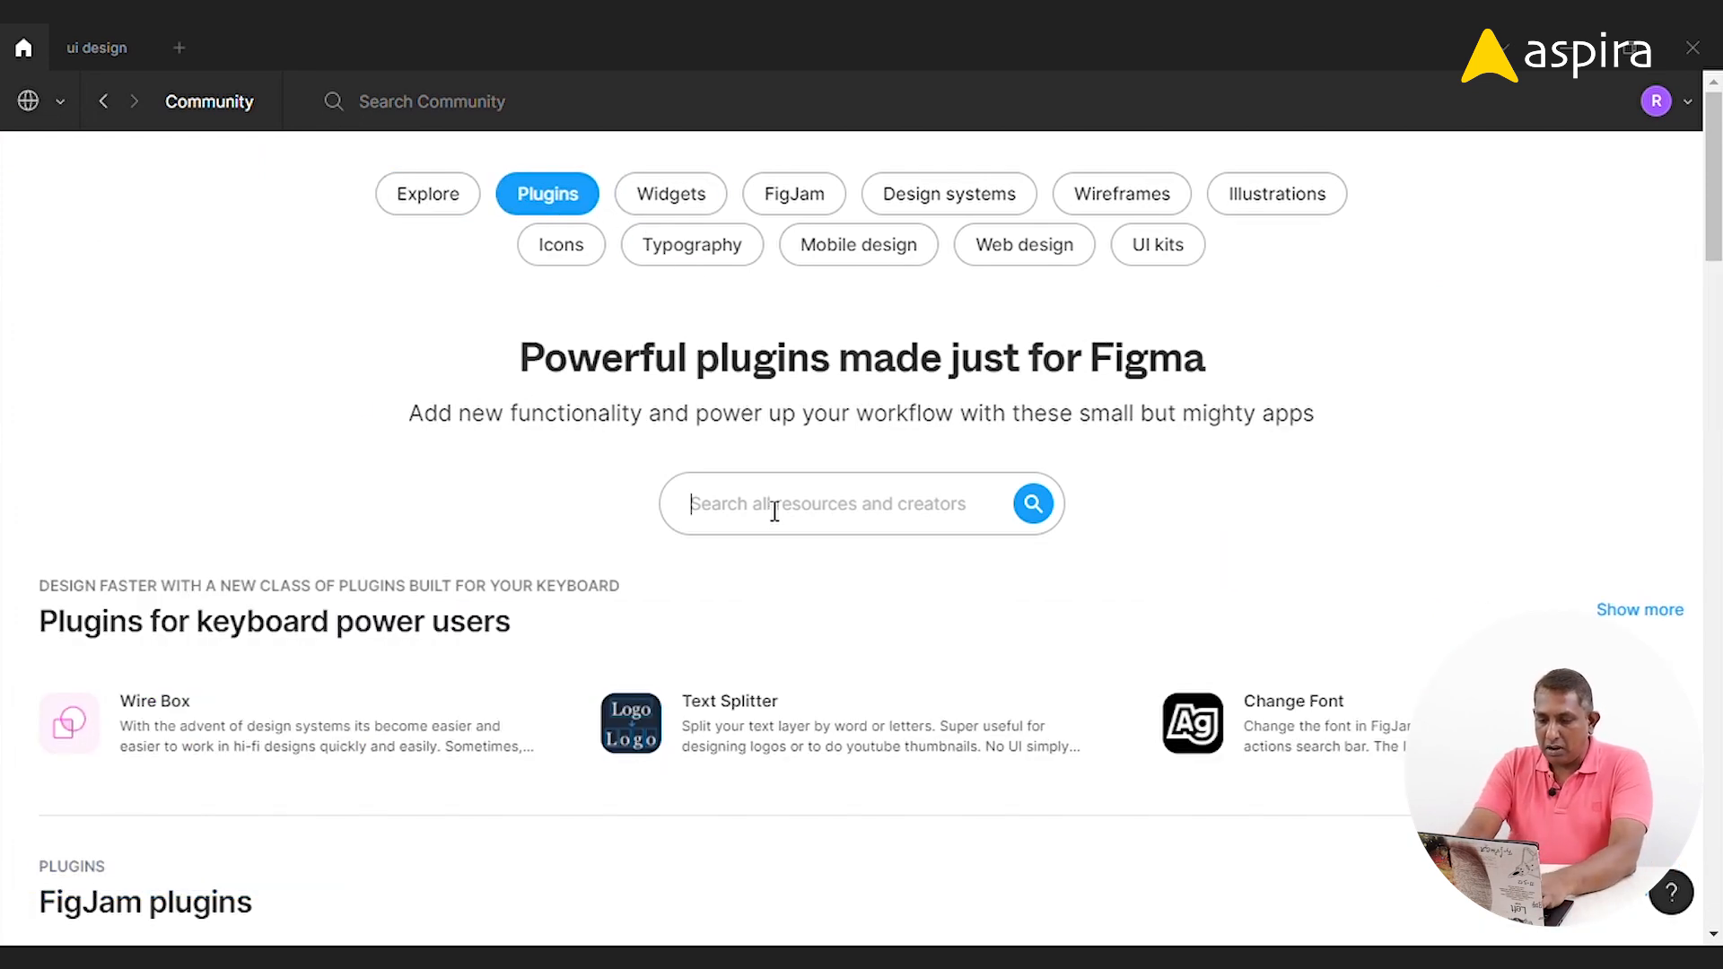
text(blush)
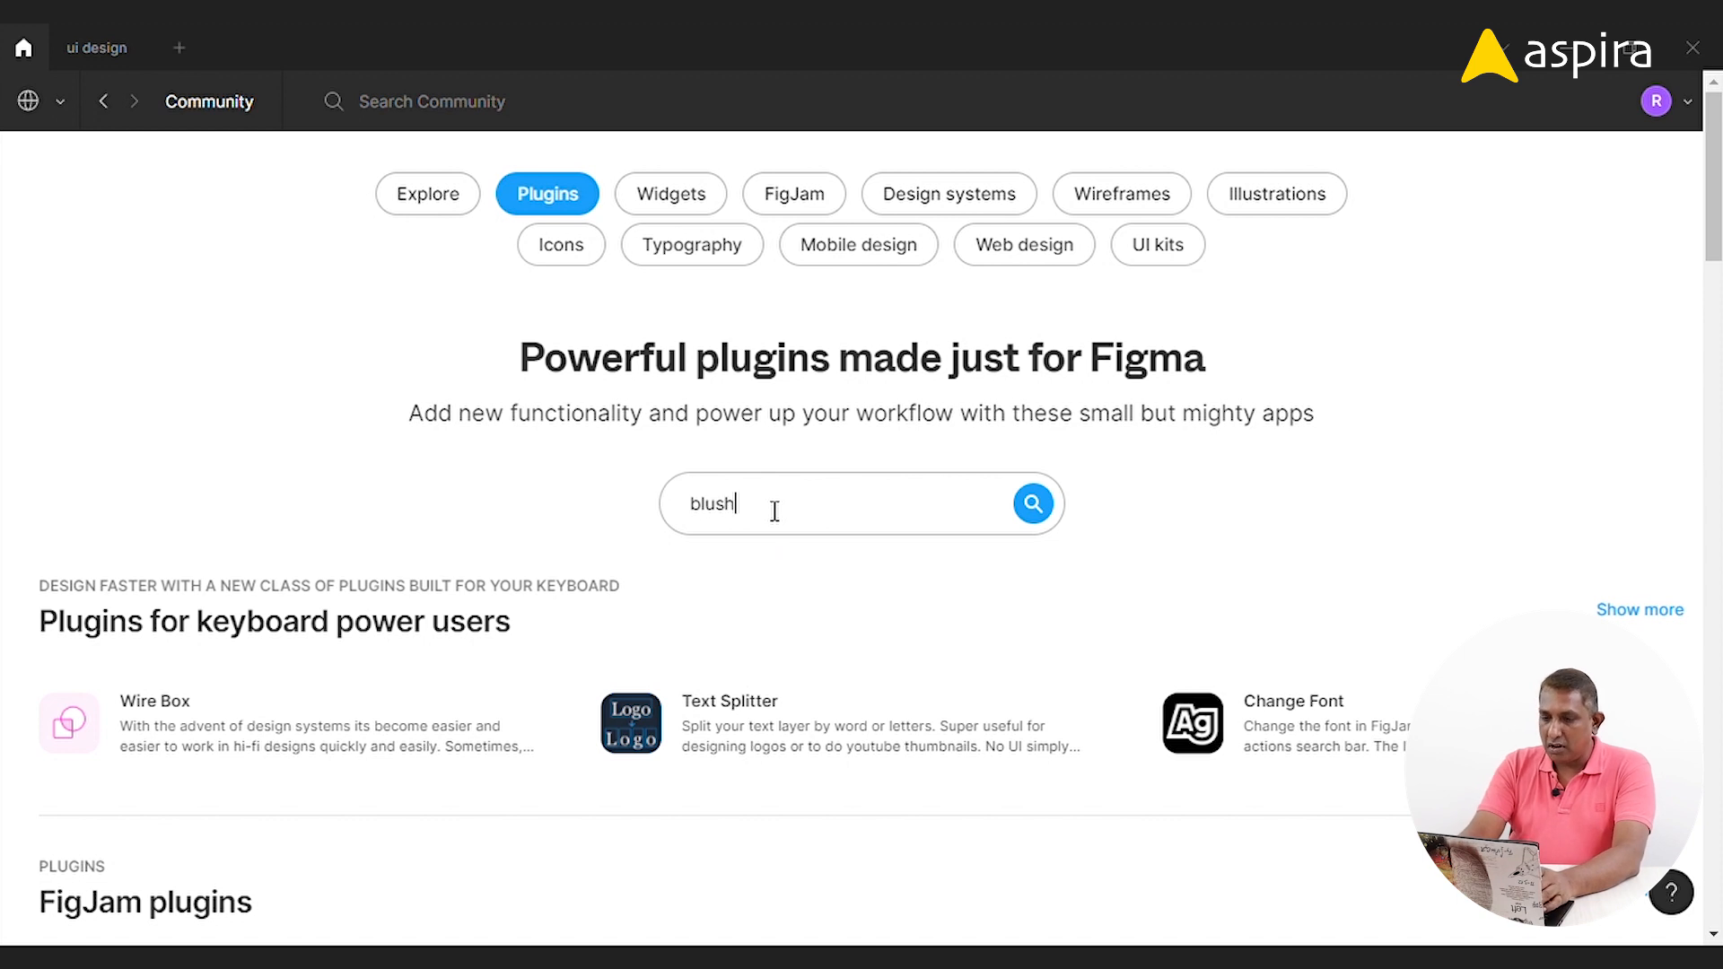
key(Return)
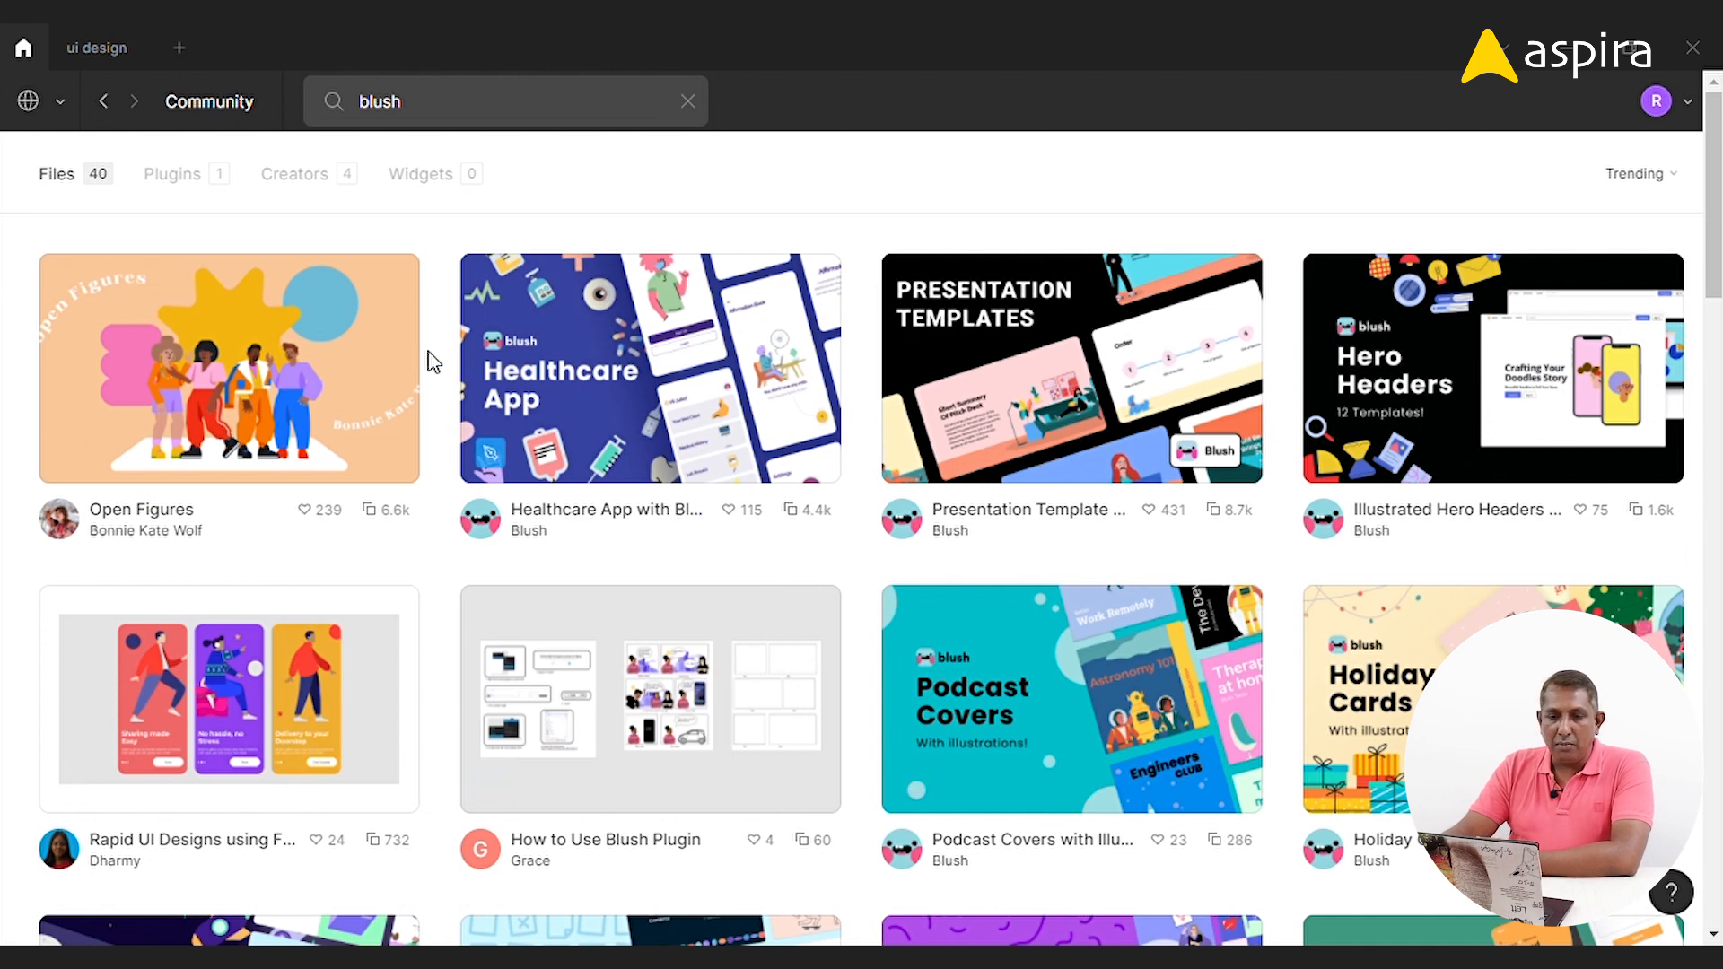
click(182, 189)
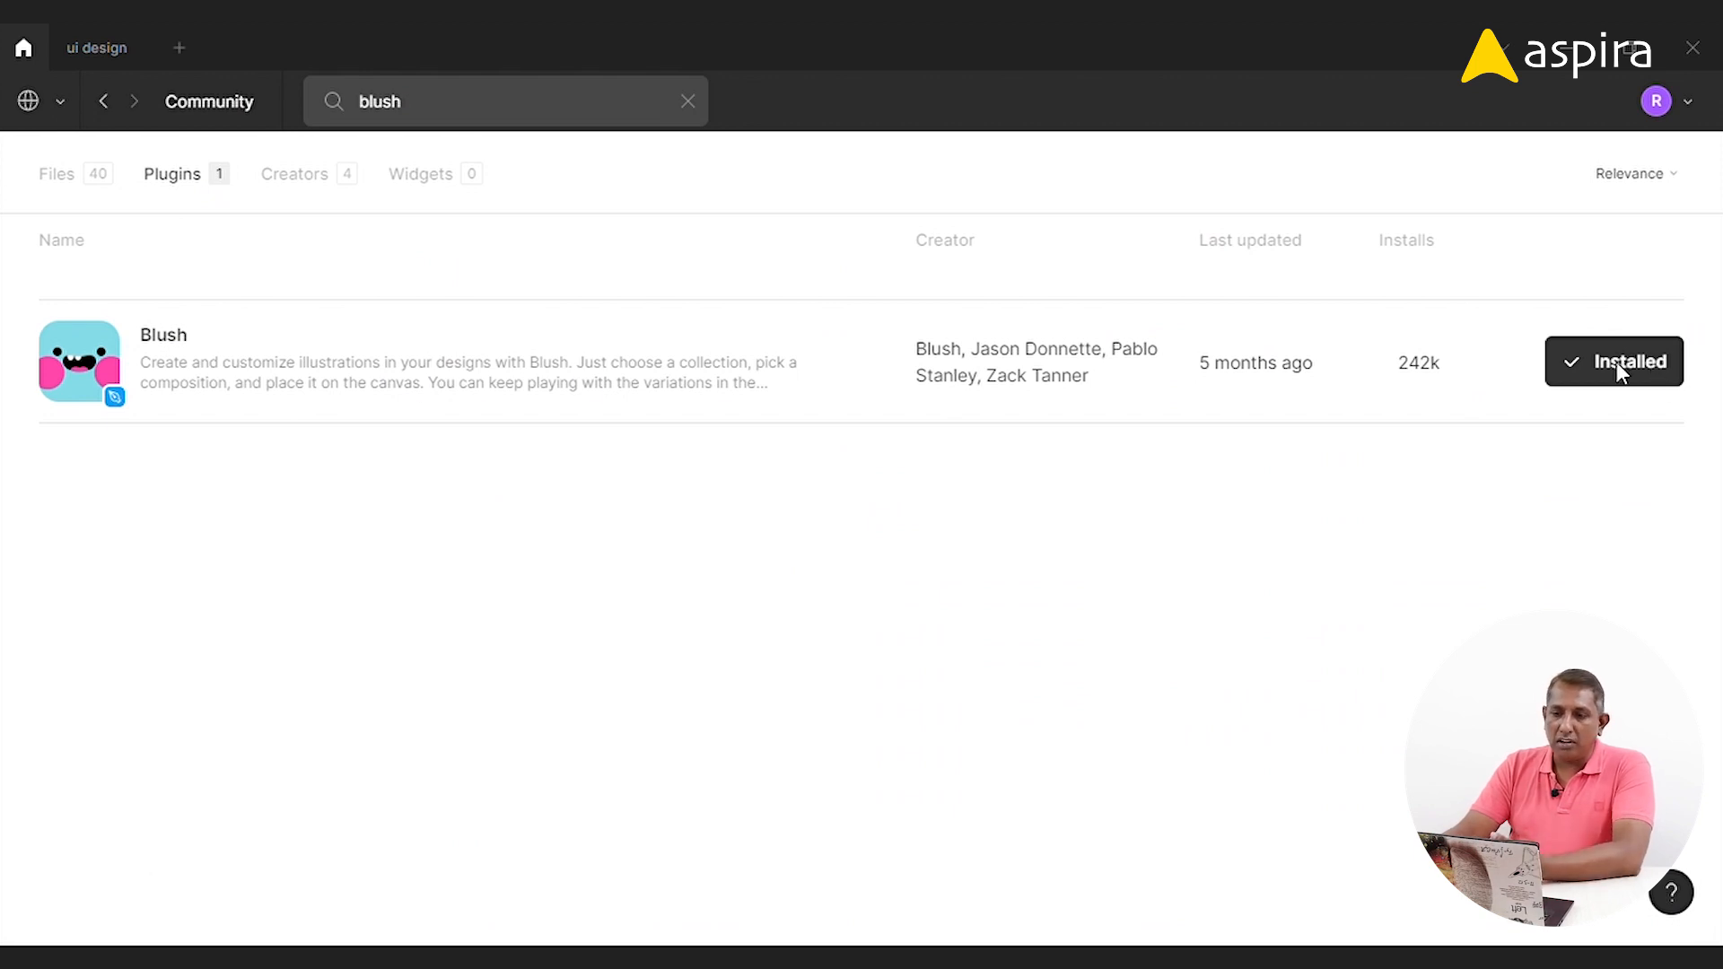
Replace the Community search term with "illustration" and view the matching plugins.
click(687, 101)
text(i)
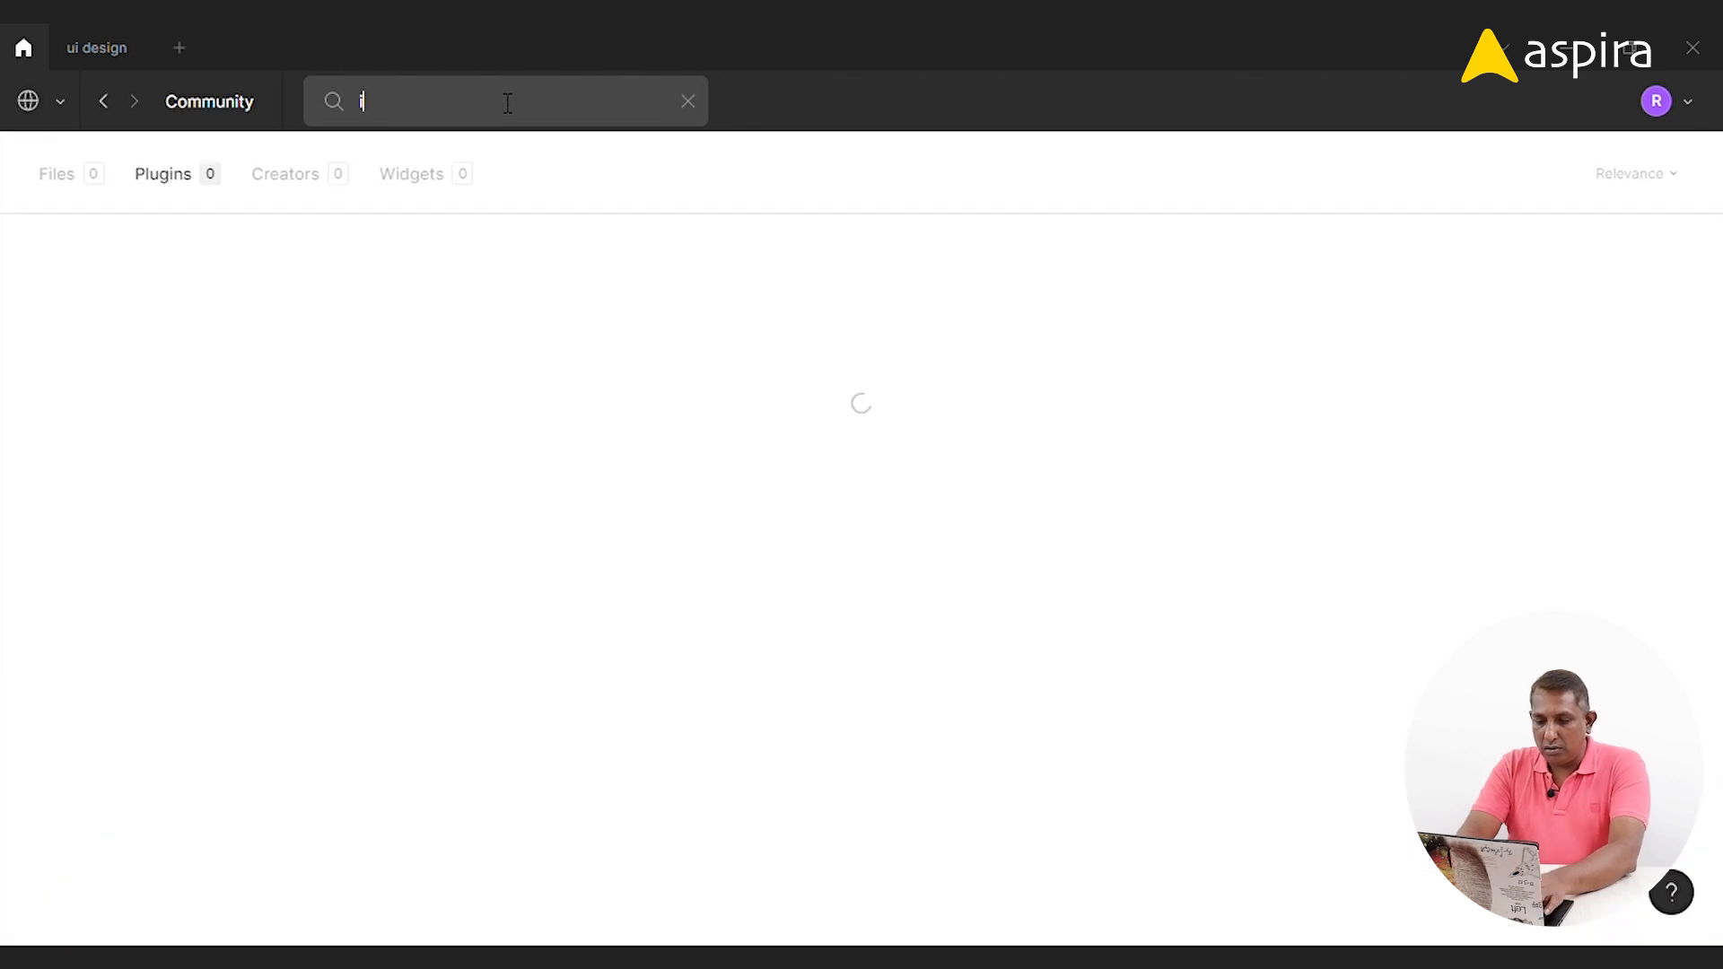
text(llustrat)
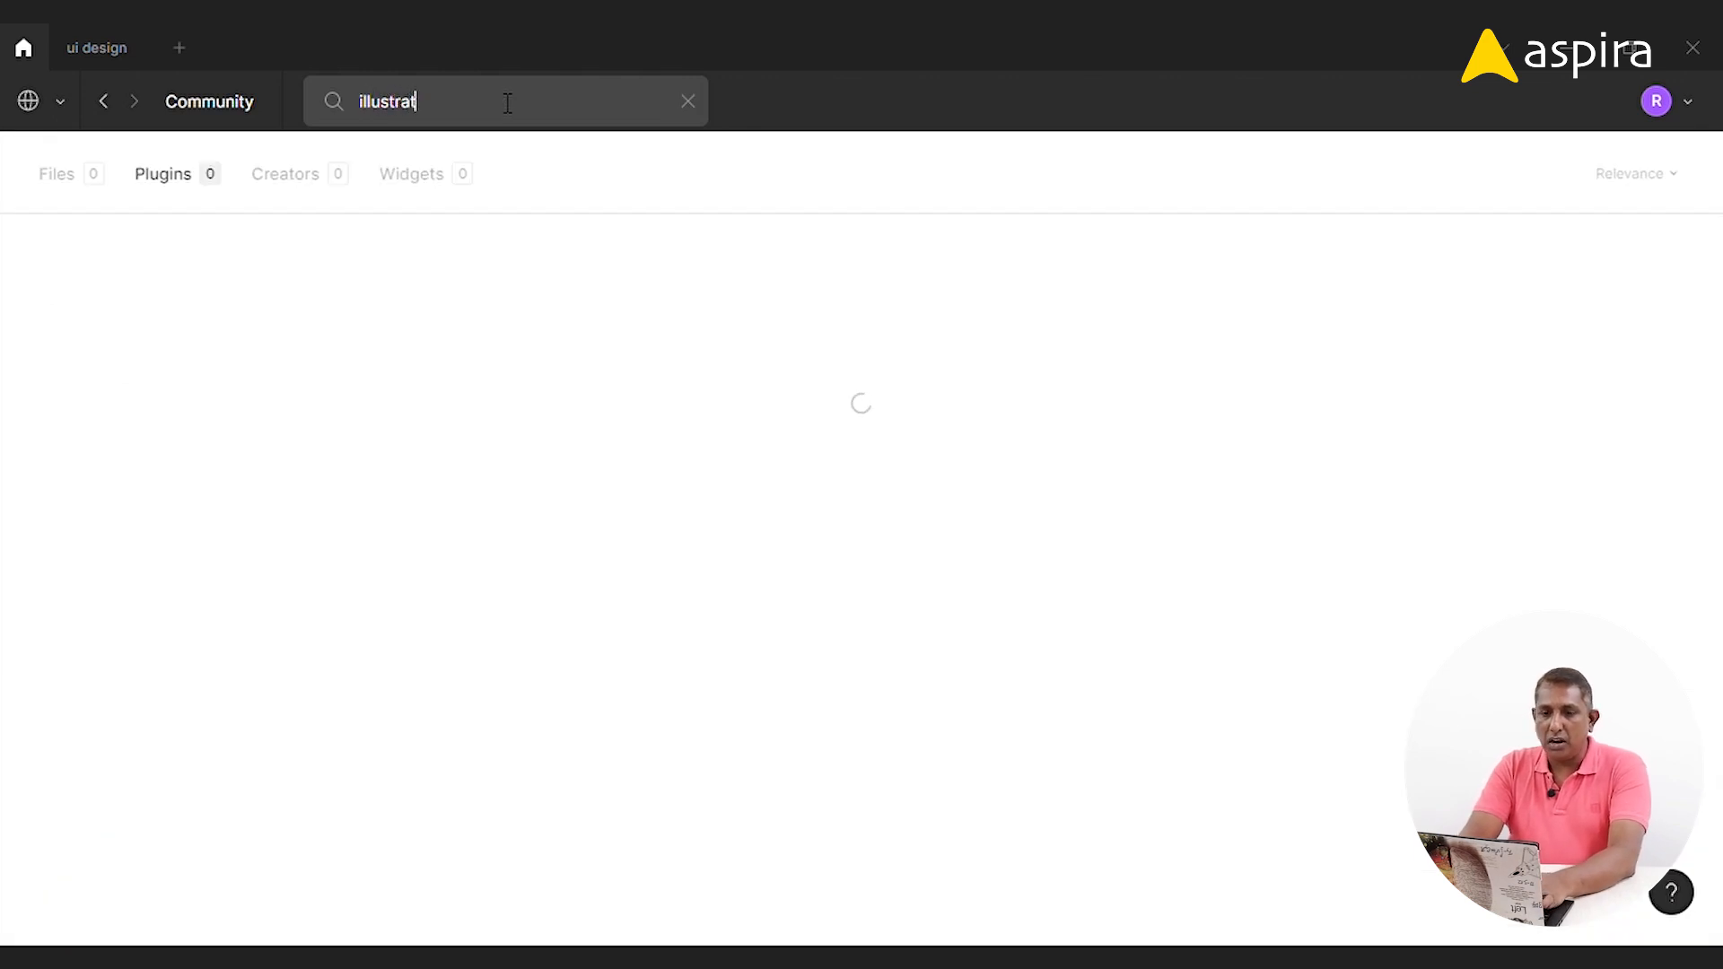
text(ion)
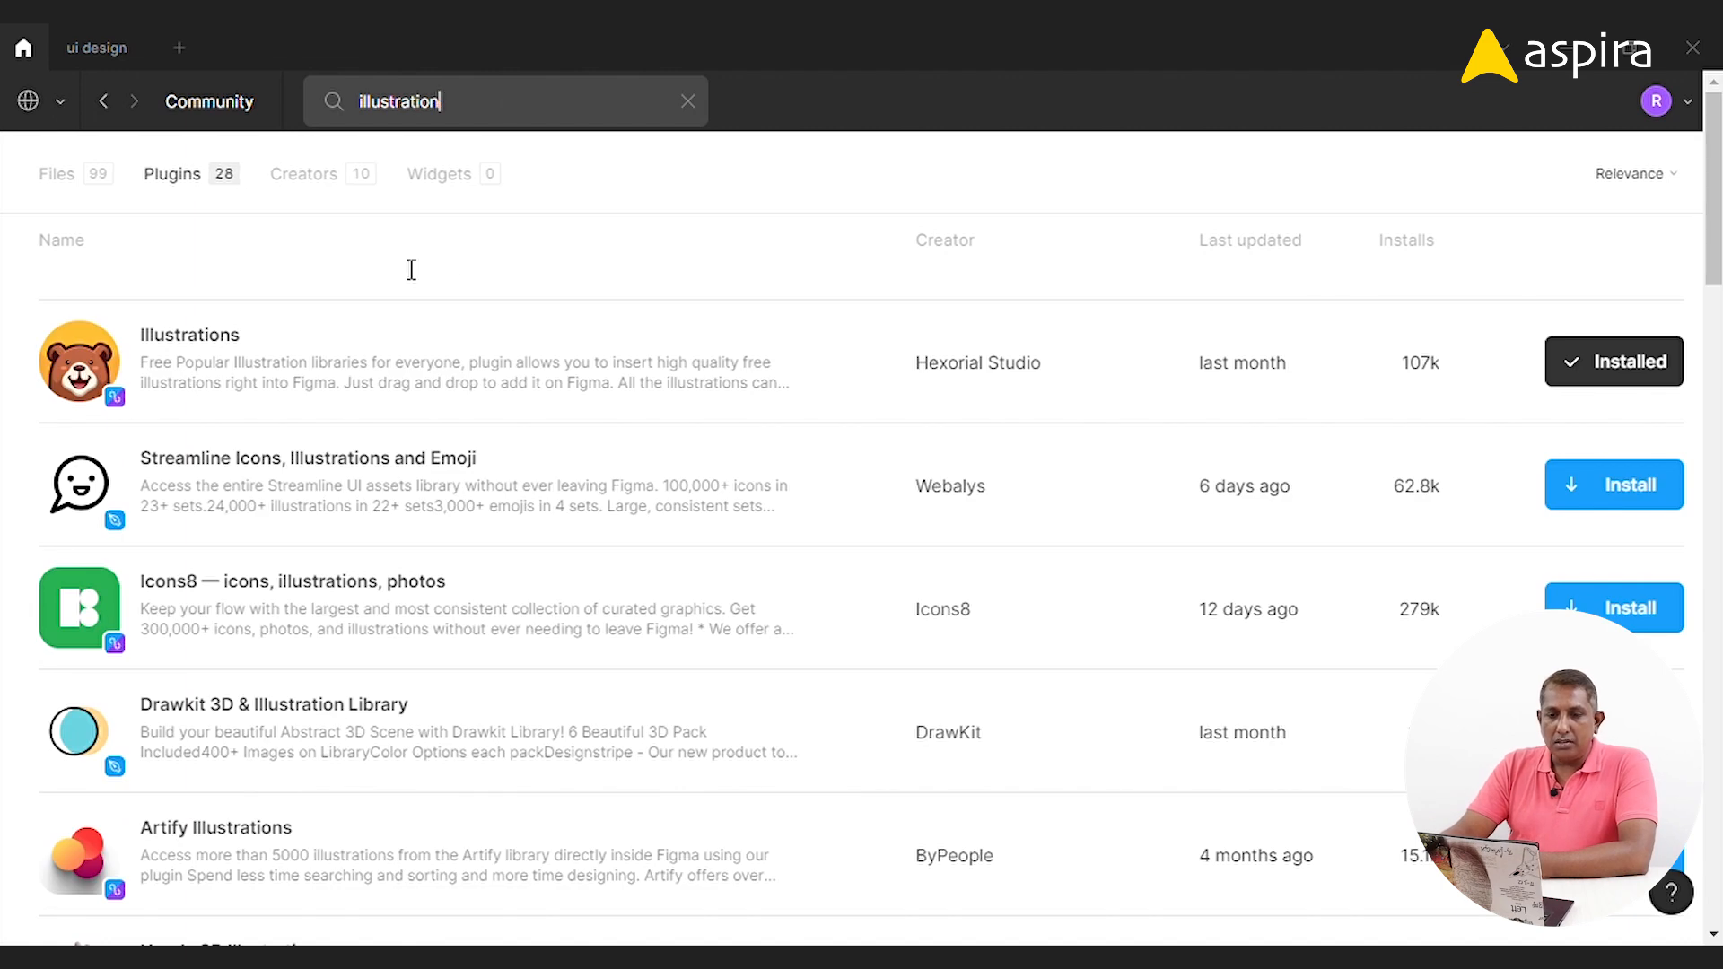
click(184, 178)
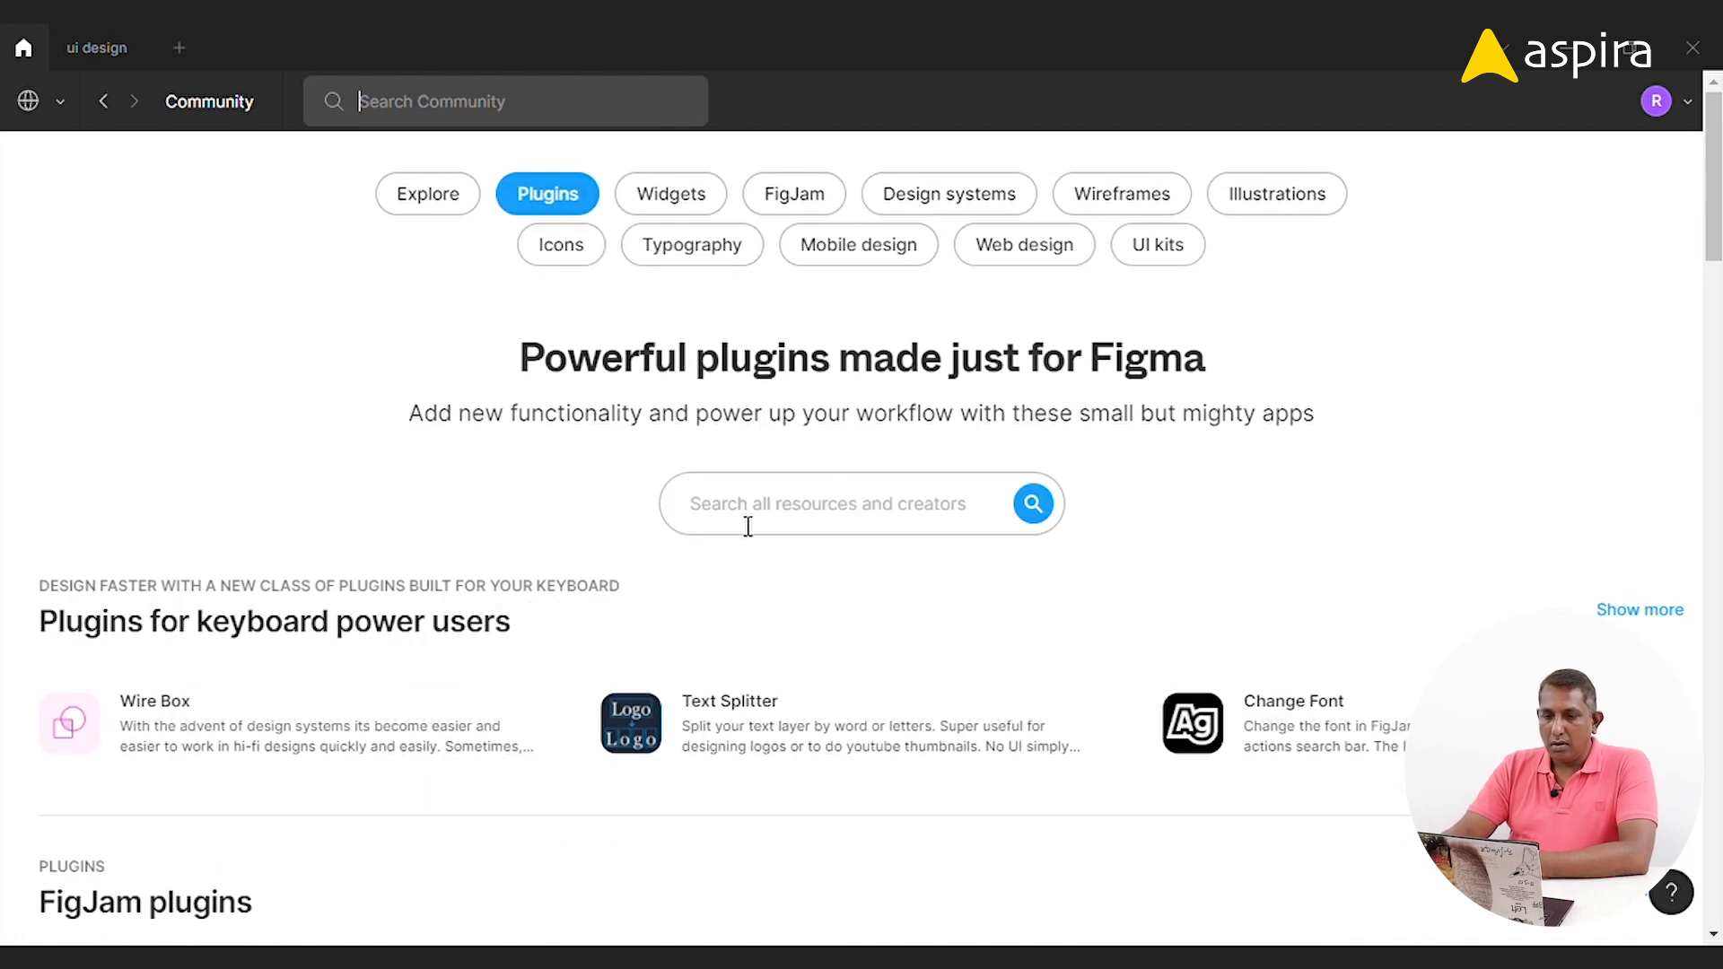
Search the Community plugins for "humaaans" and for "storyset".
click(746, 515)
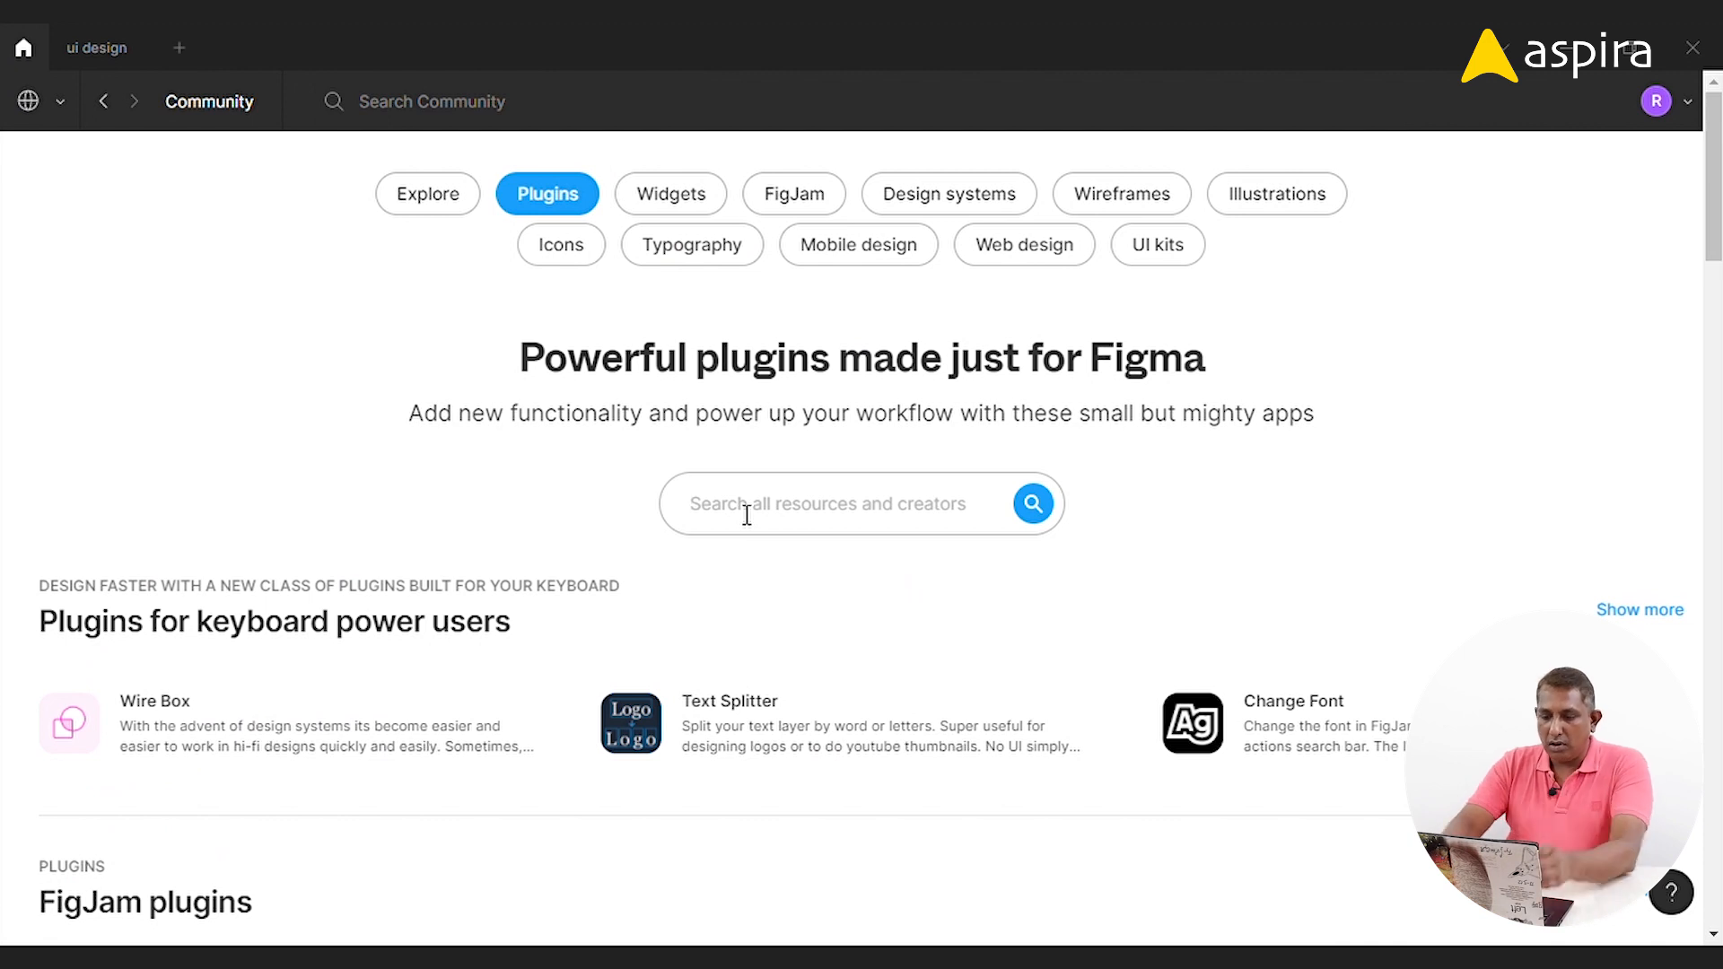
text(humaaans)
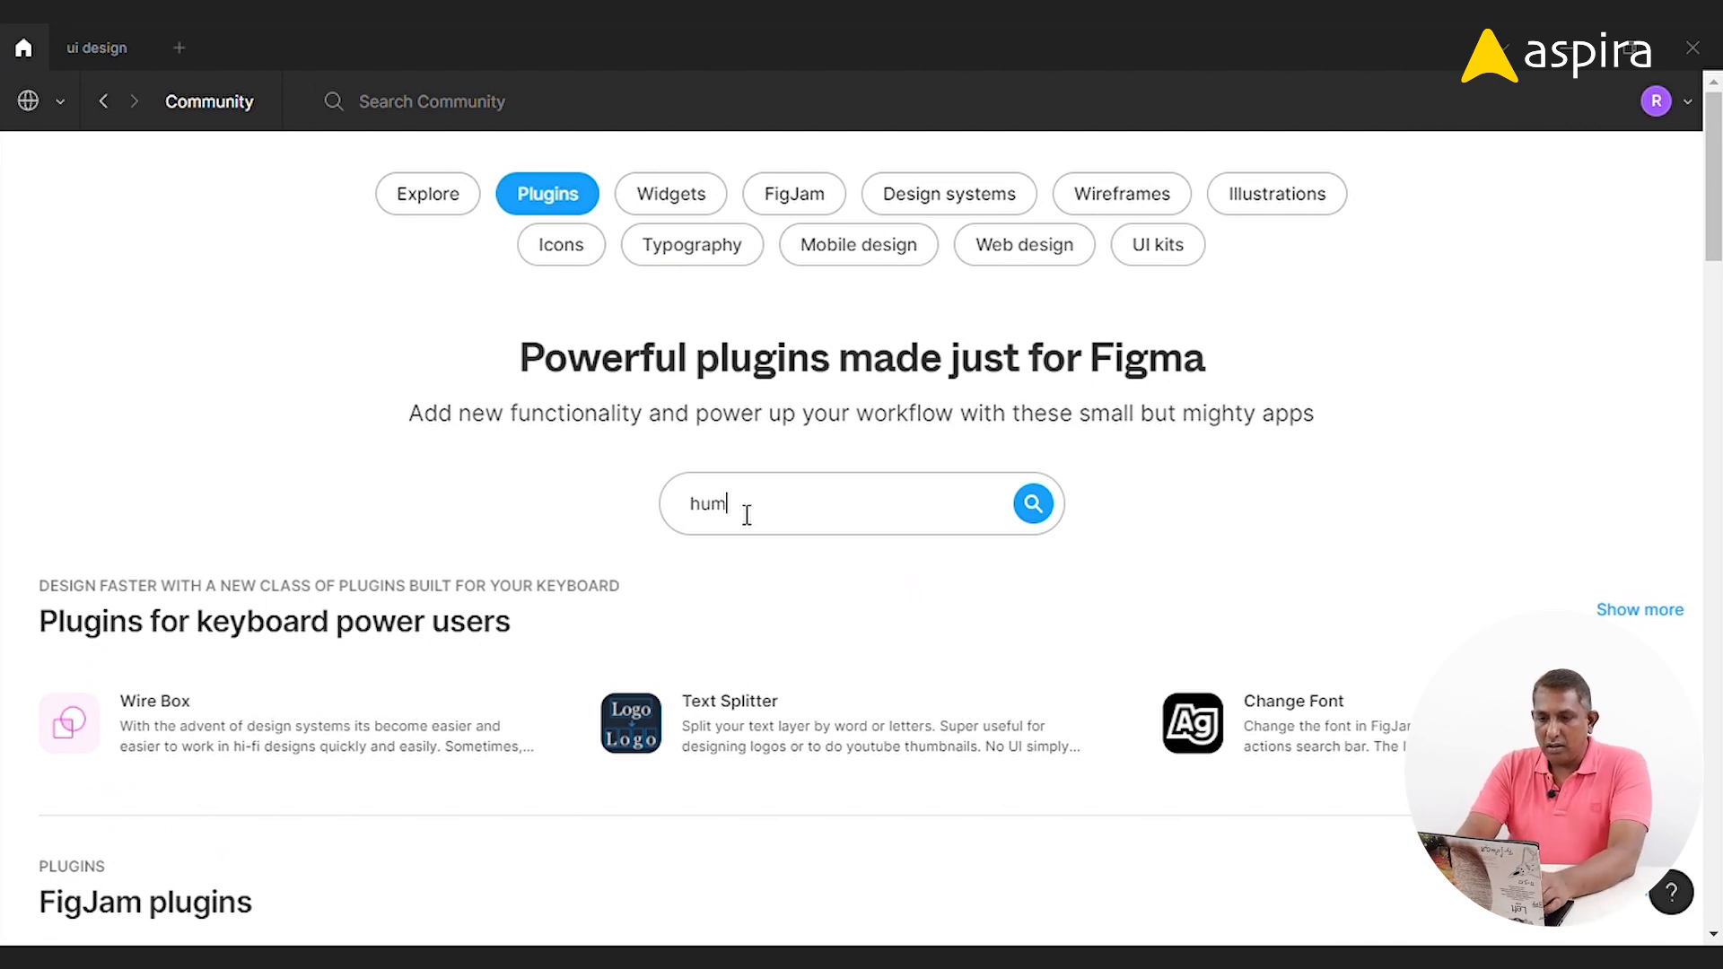
key(Return)
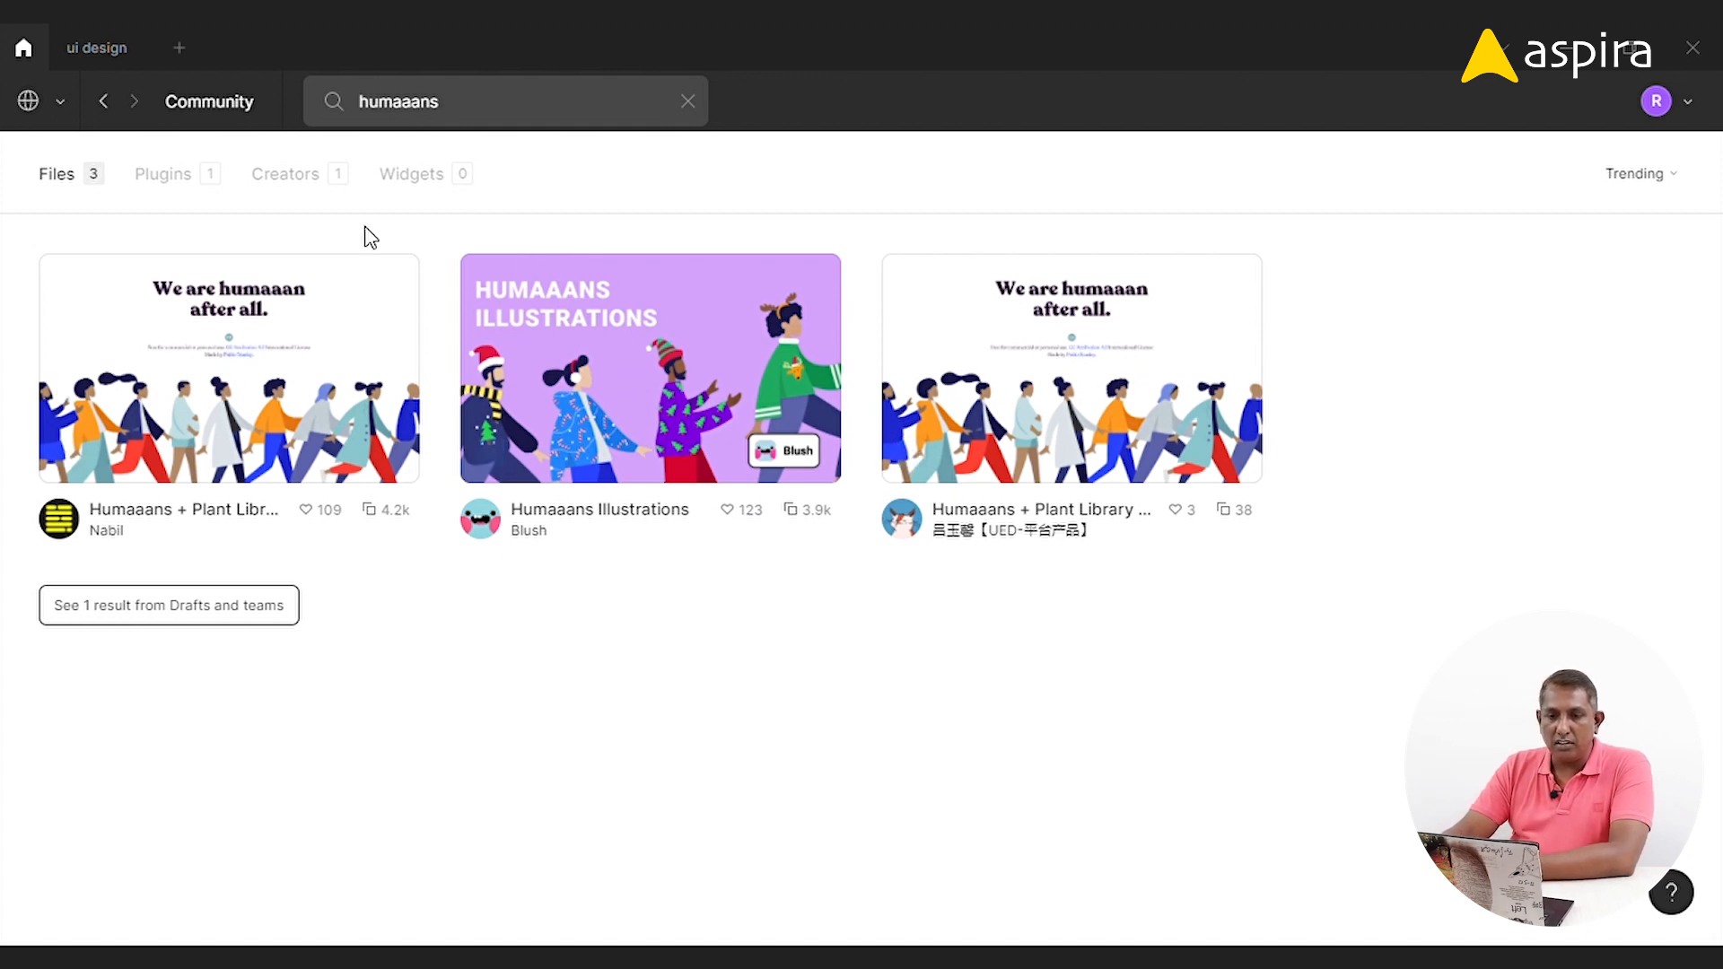
click(166, 180)
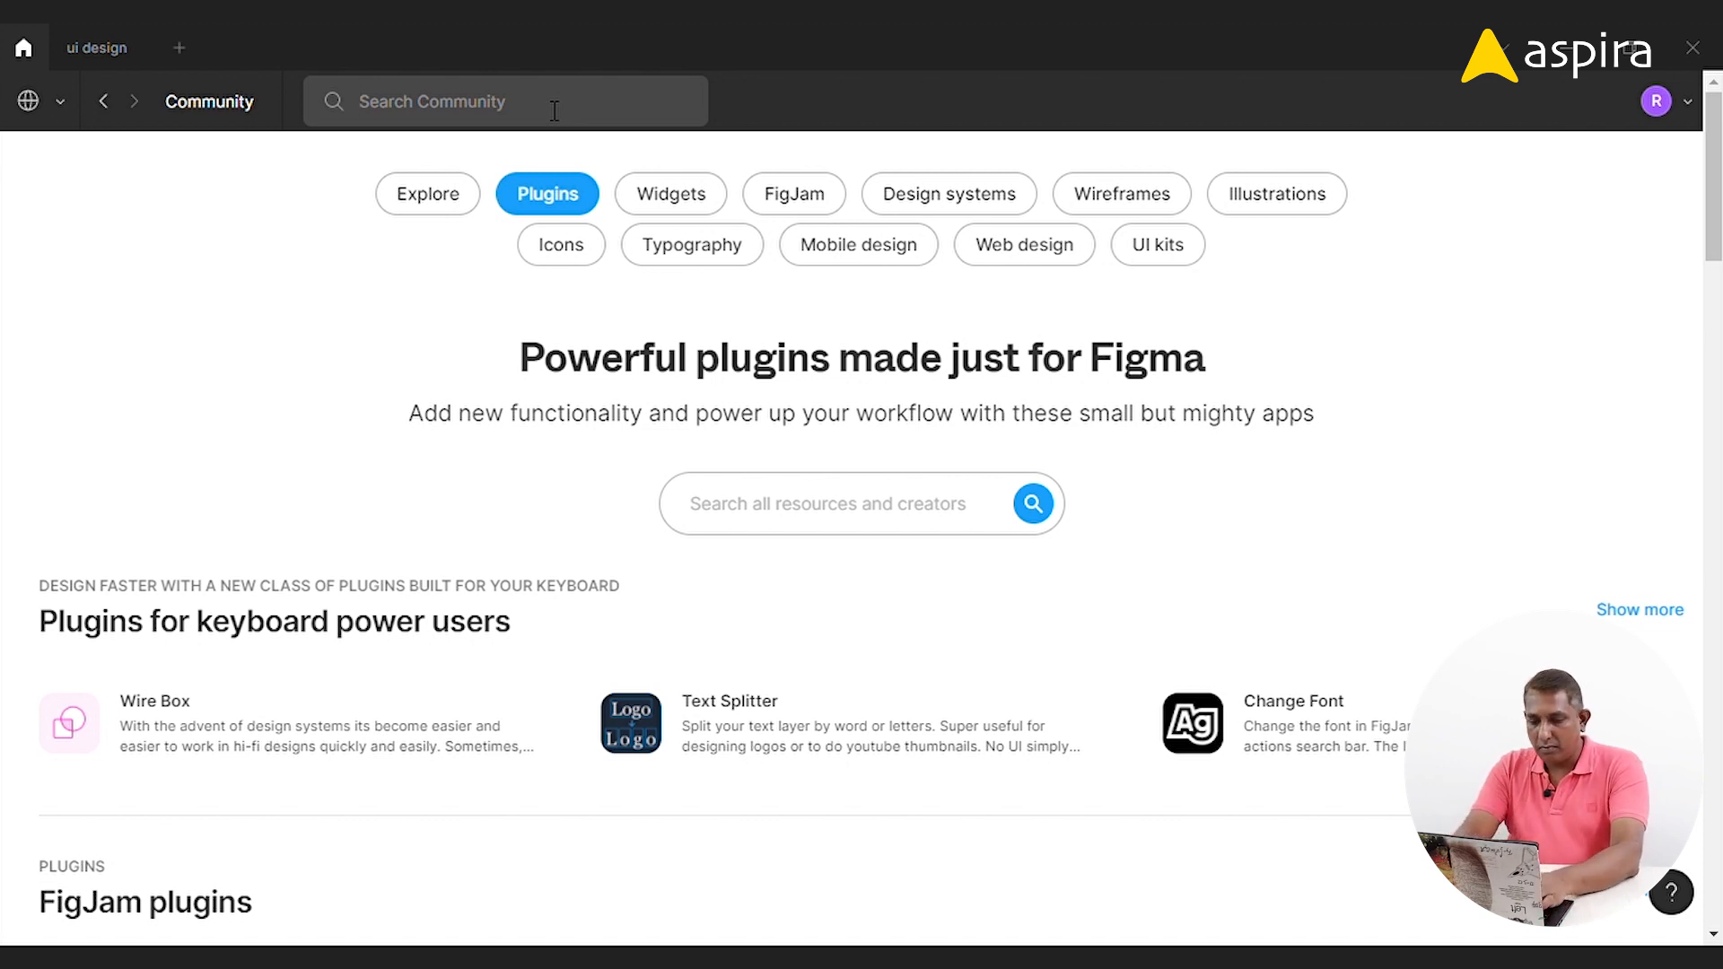
text(storyset)
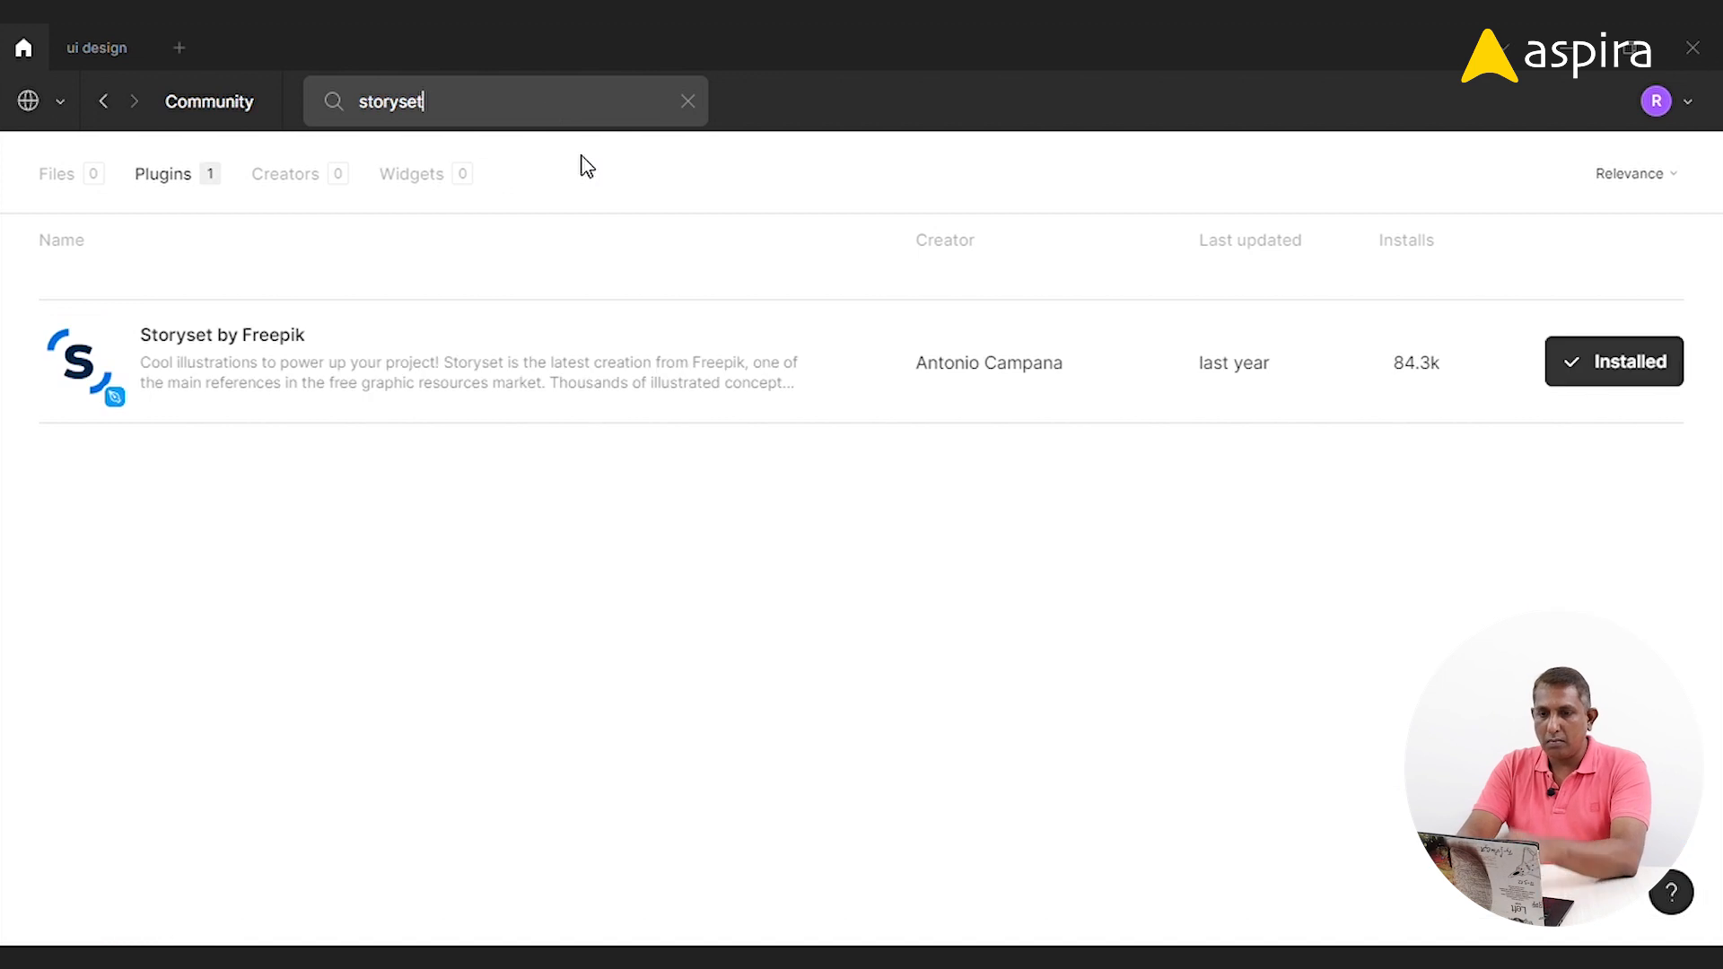